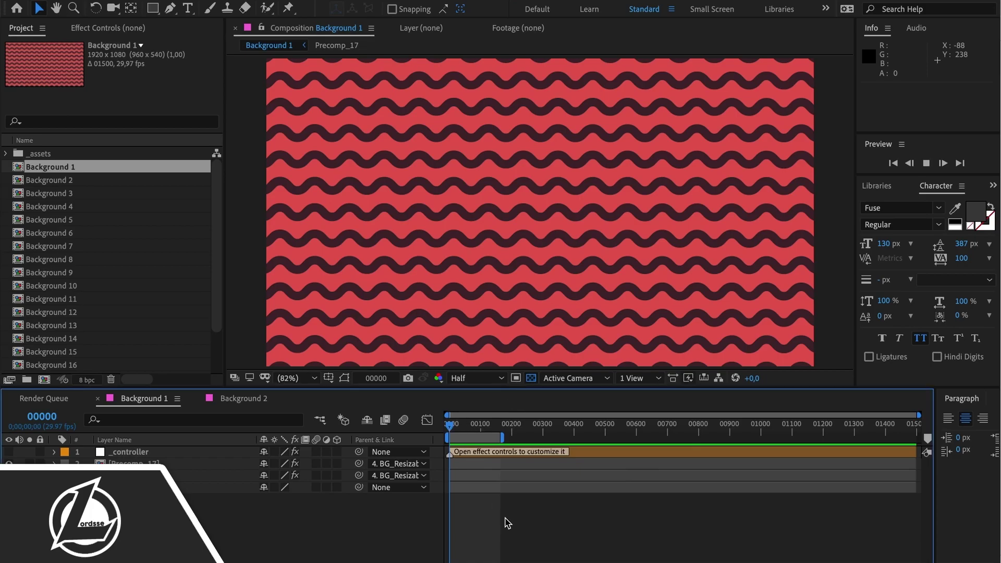
Step: Play the Background 1 animation, then open Background 2 and play it
key("space")
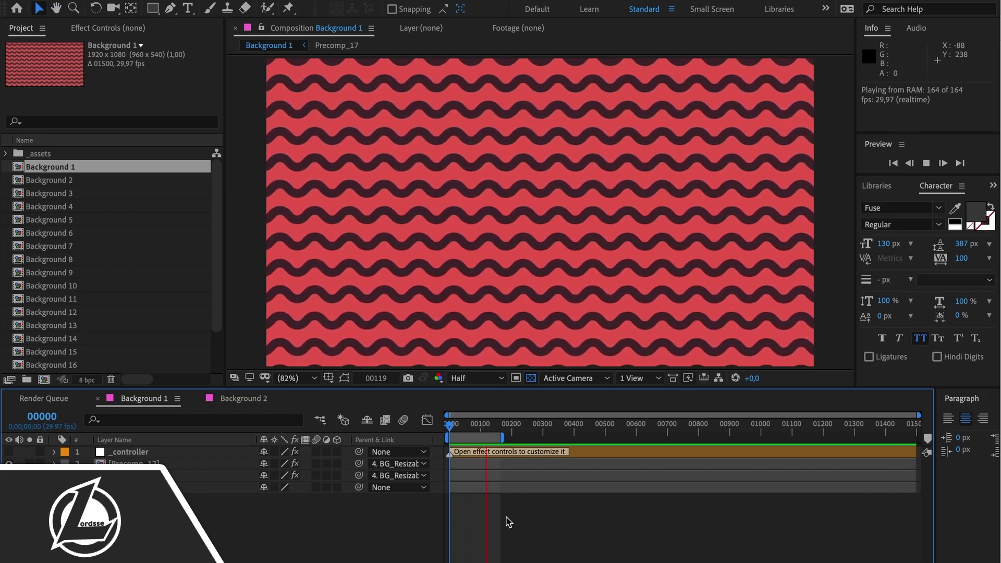
left_click(83, 182)
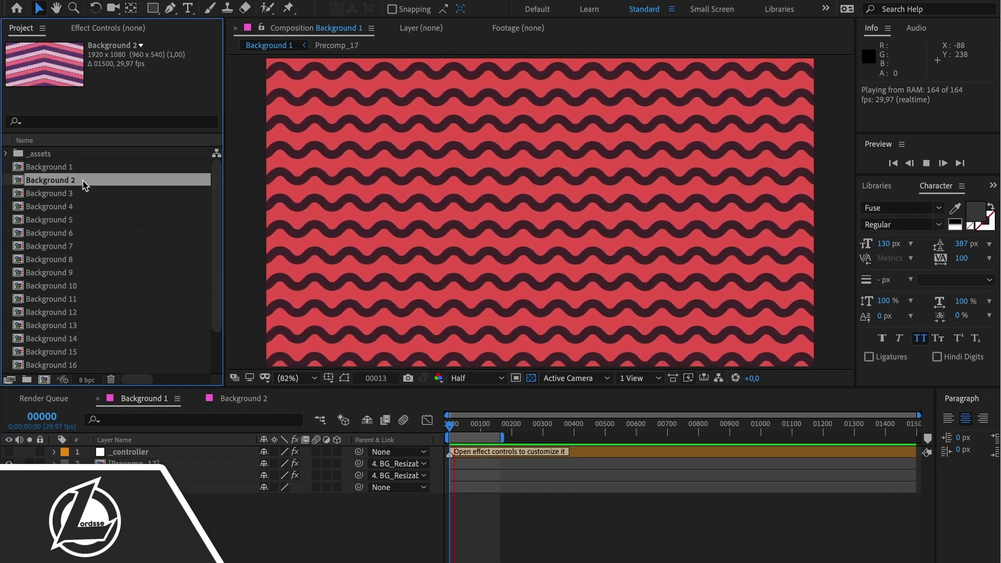
double_click(84, 185)
key("space")
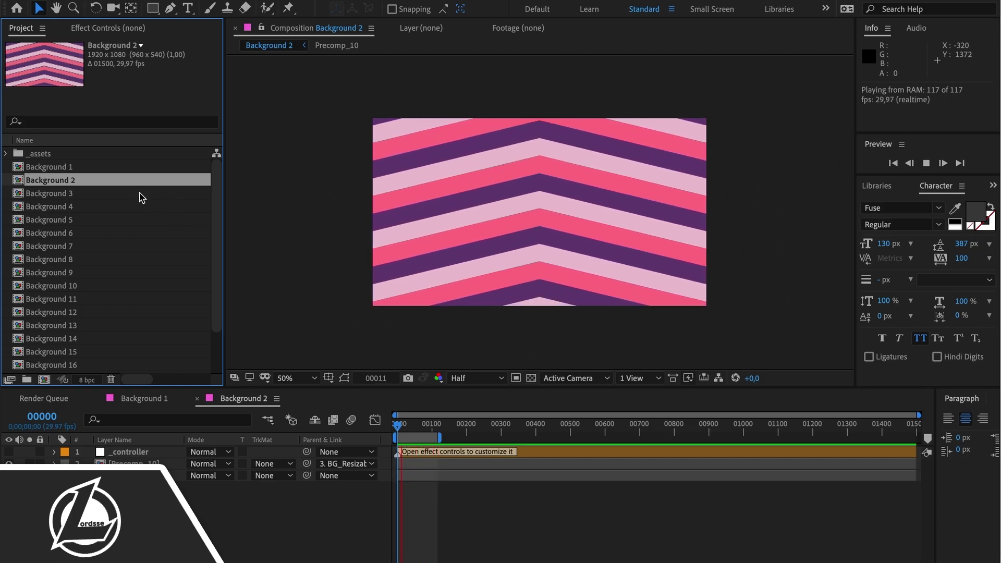
Step: Open and play Background 3 fitted to the view, rewind it, then open Background 4
double_click(122, 193)
key("space")
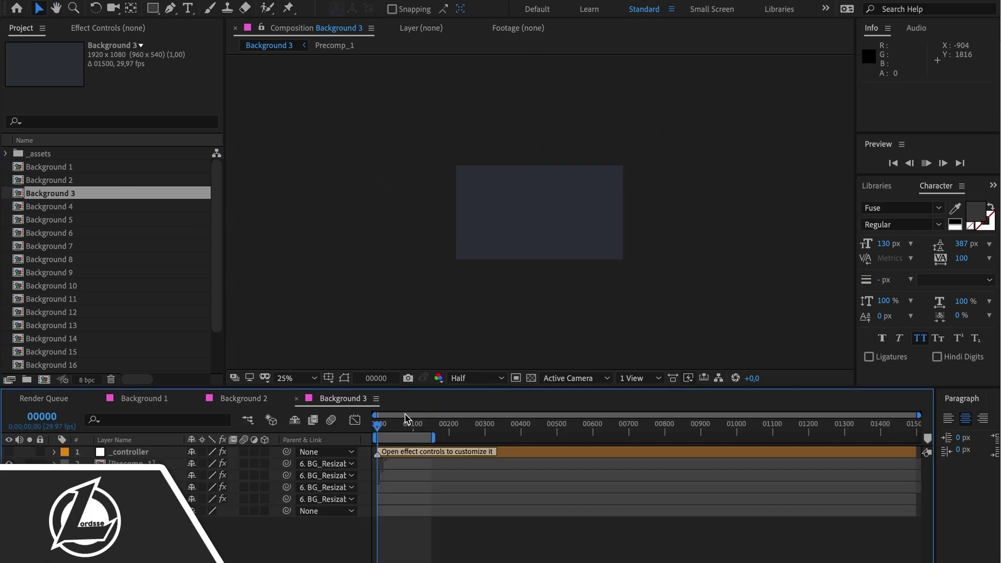
left_click(319, 383)
left_click(342, 138)
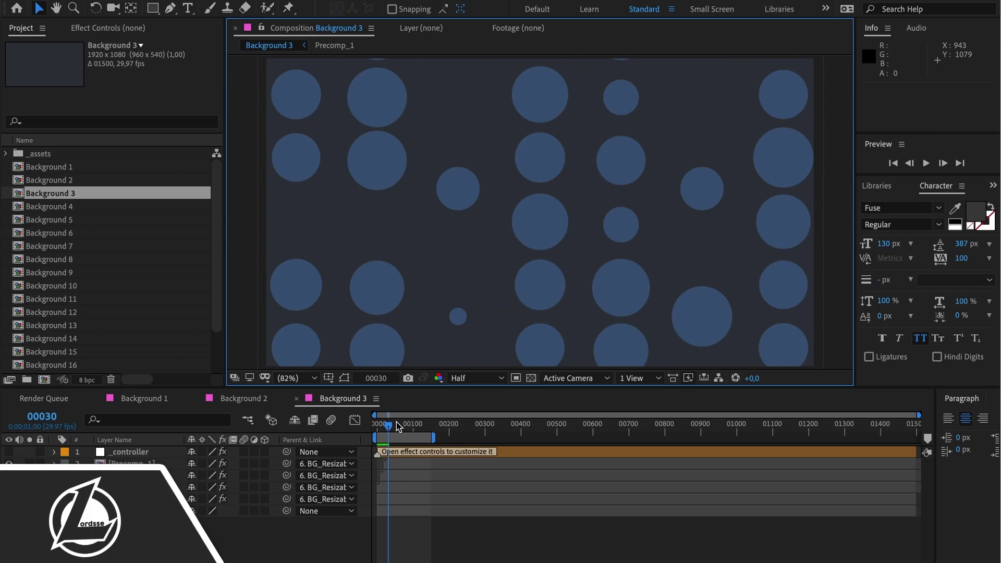
left_click_drag(398, 426, 347, 430)
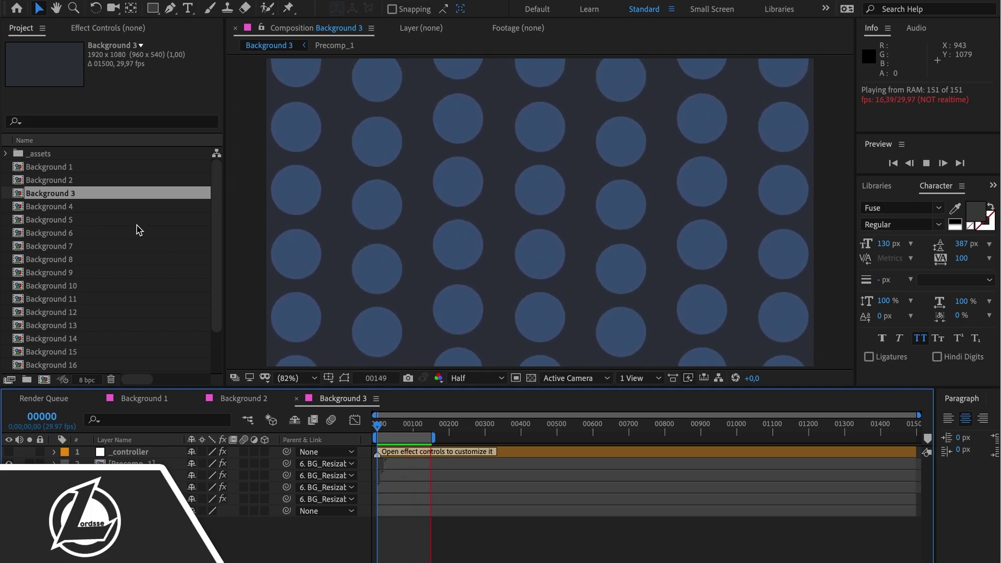
double_click(114, 211)
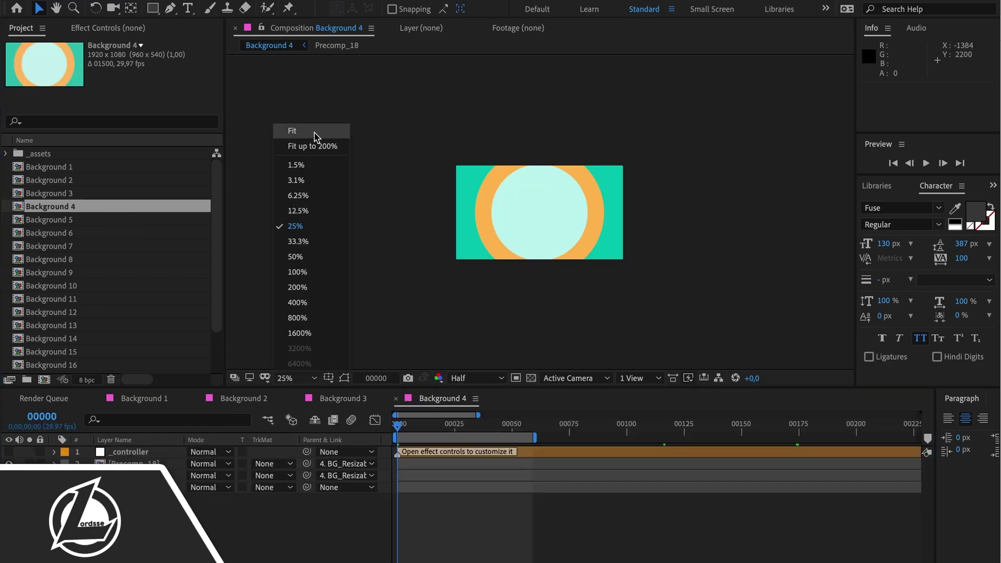
Step: Fit and play Background 4, then open Background 5, fit it and play it
left_click(314, 134)
key("space")
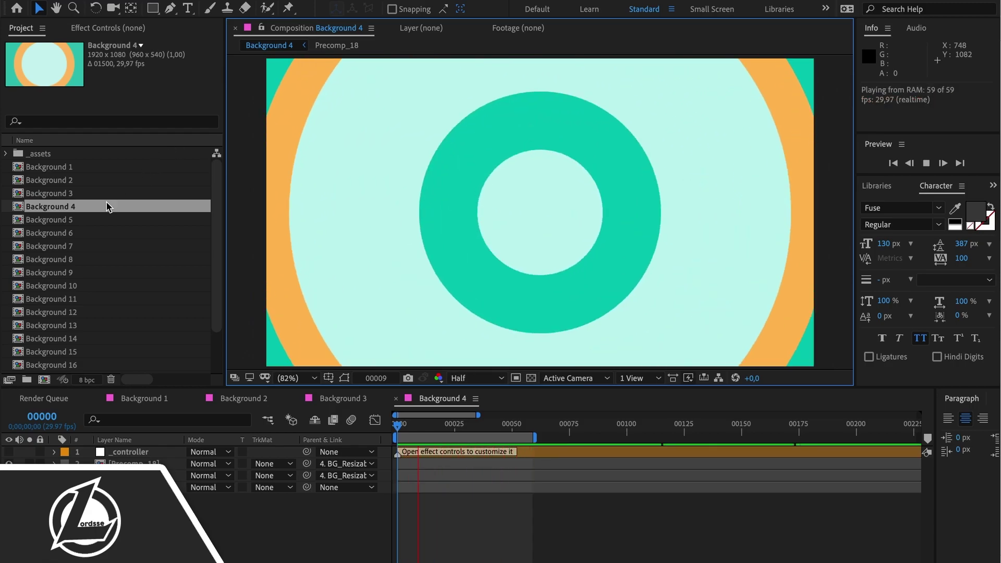
double_click(99, 219)
left_click(306, 379)
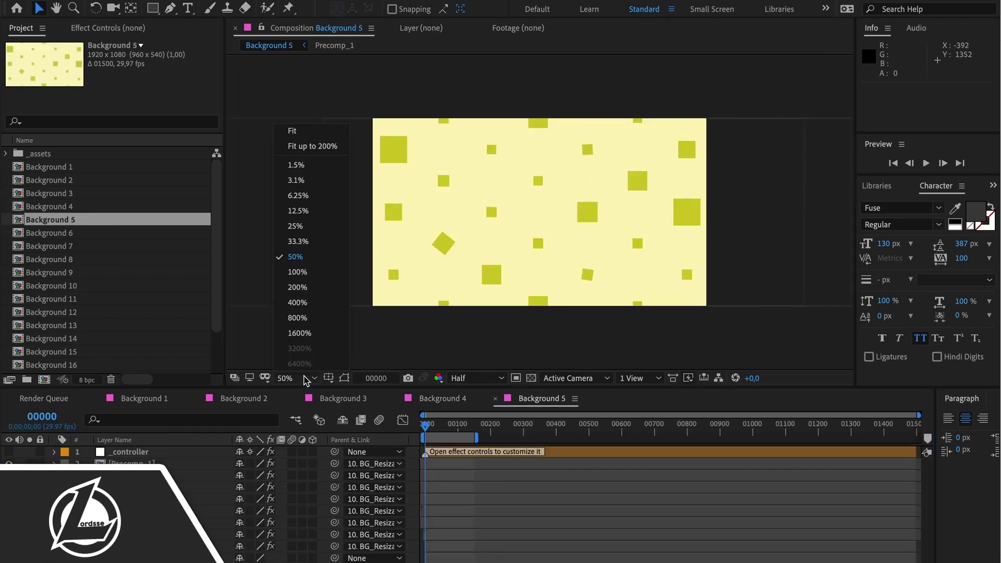
left_click(301, 132)
key("space")
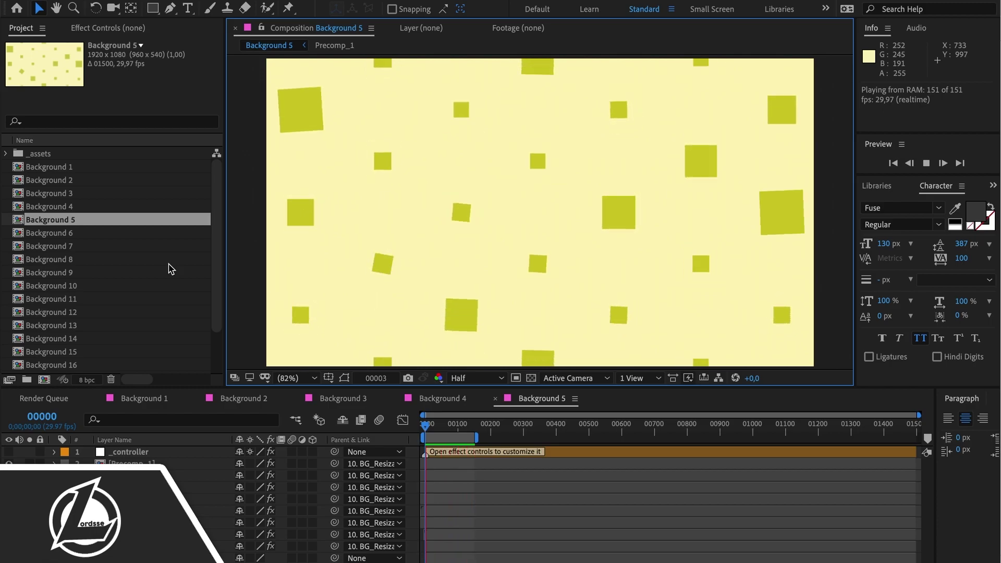
Step: Open Background 6, fit it and play its stars, then open Background 7
double_click(107, 233)
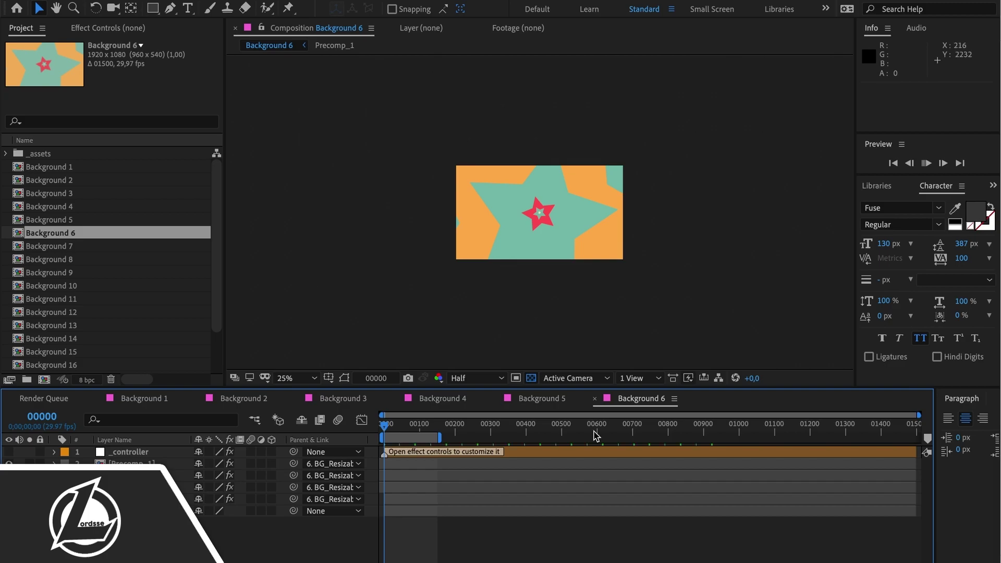
left_click(296, 378)
left_click(298, 129)
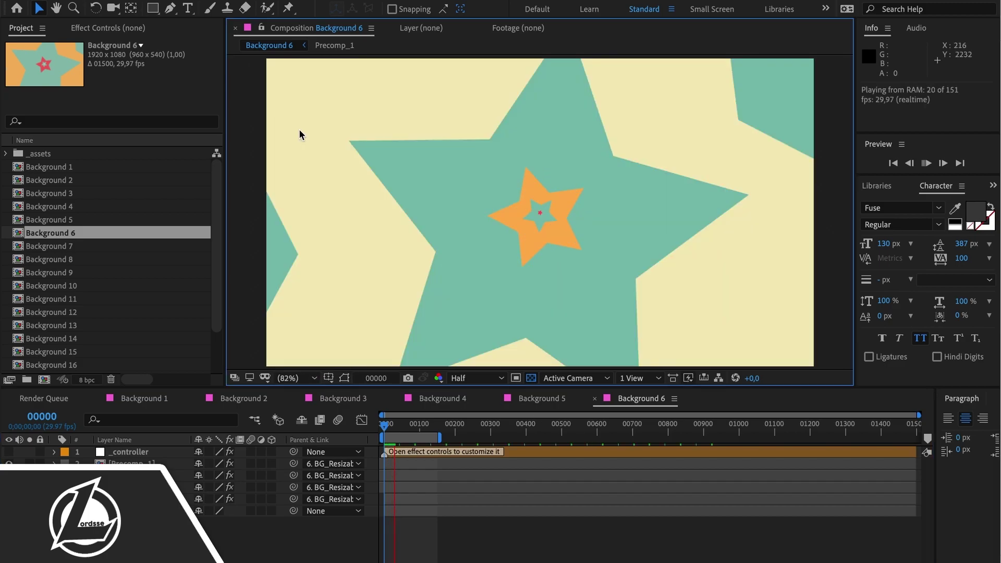
key("space")
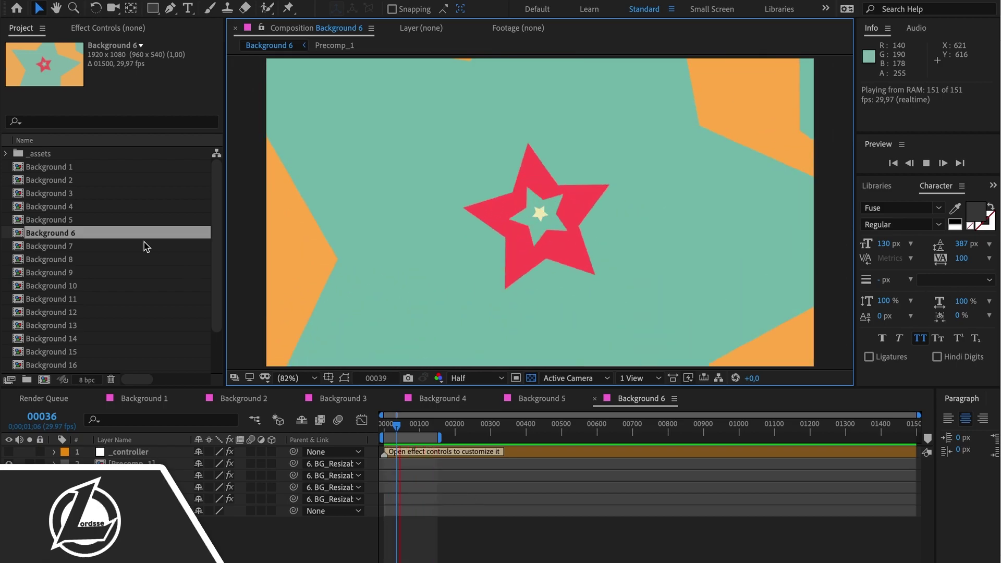
double_click(109, 246)
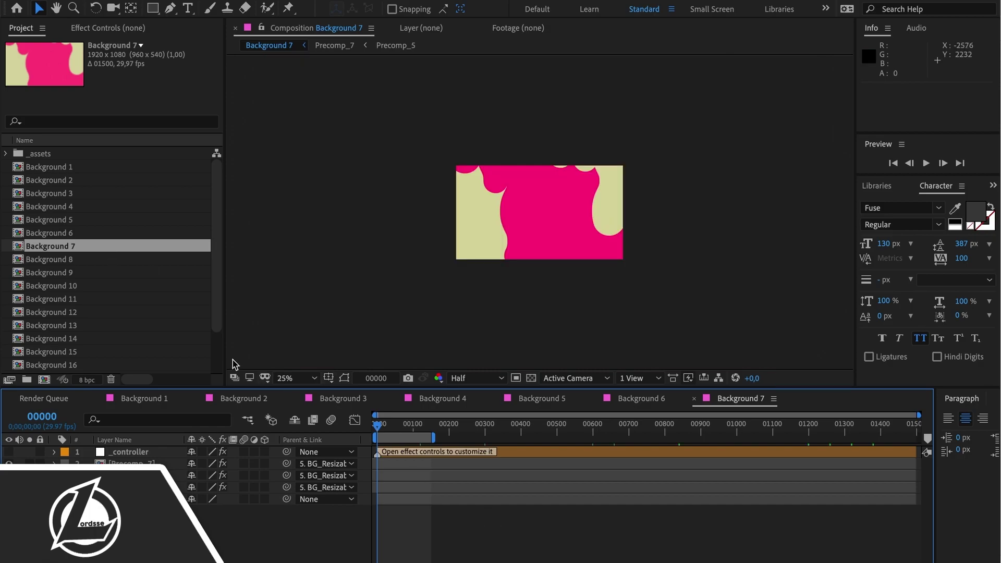
Step: Fit Background 7 to the view and play its pink blob animation
left_click(280, 378)
left_click(290, 146)
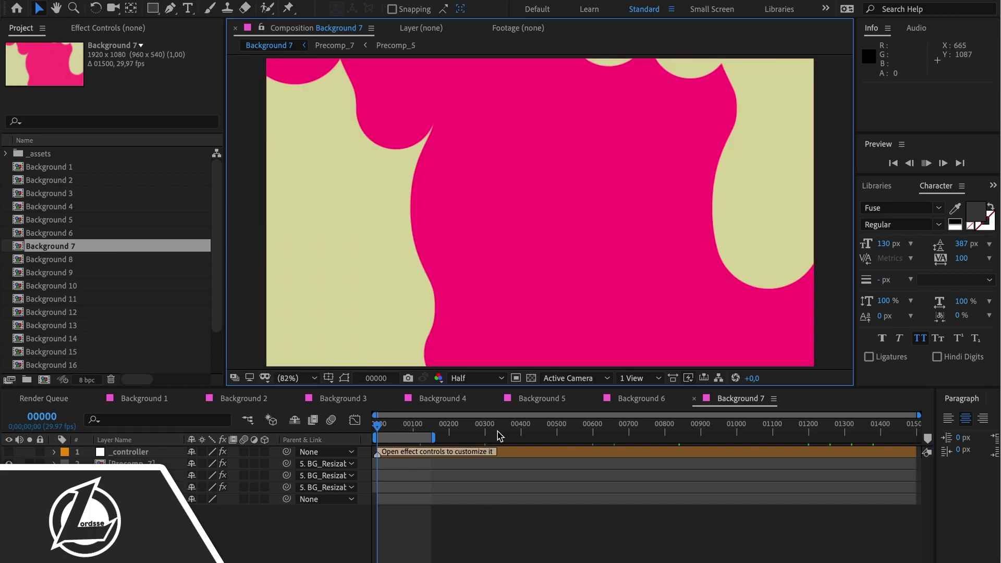
key("space")
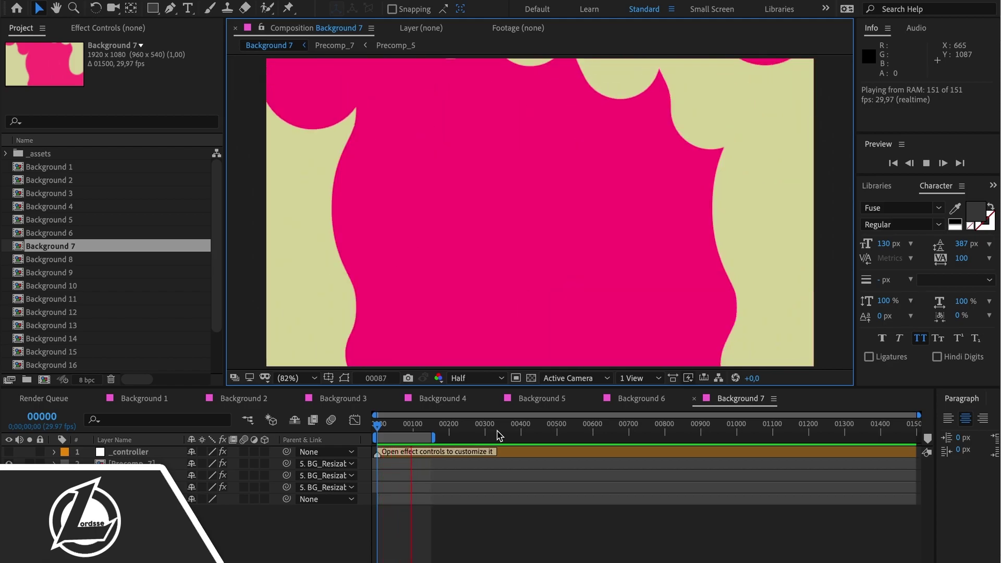
Step: Open Background 8, fit it to the view and play its wavy stripes
double_click(76, 258)
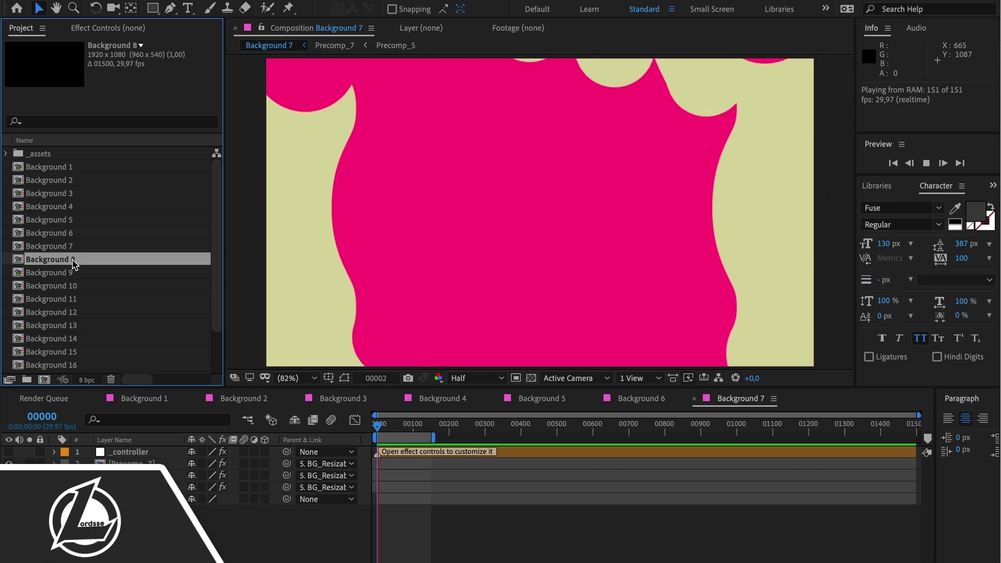
left_click(302, 378)
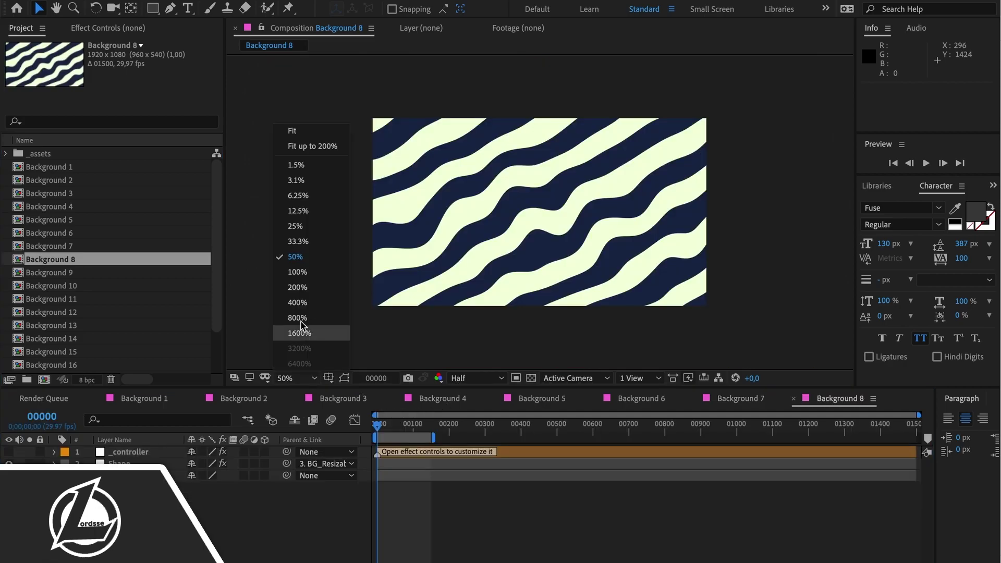
left_click(332, 144)
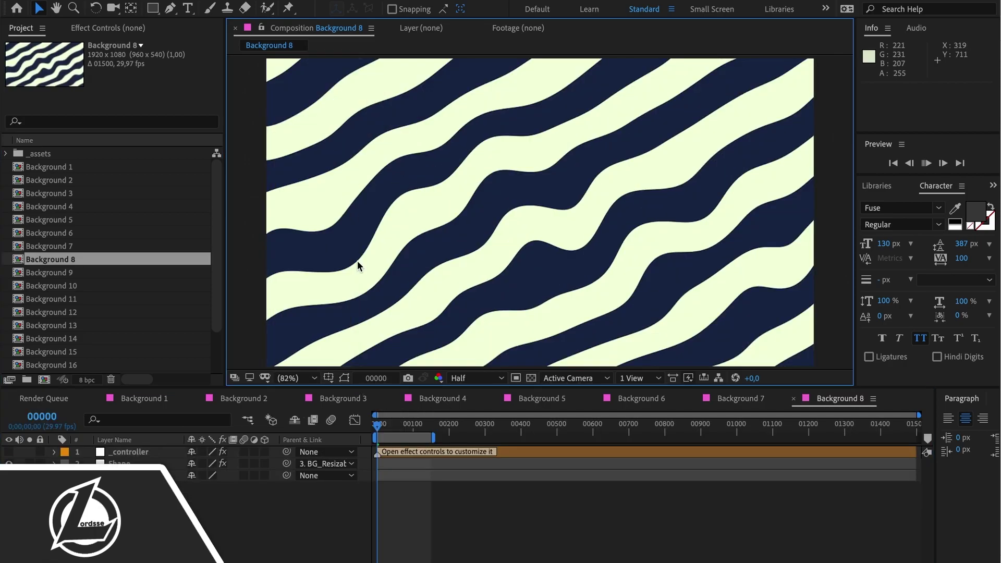
key("space")
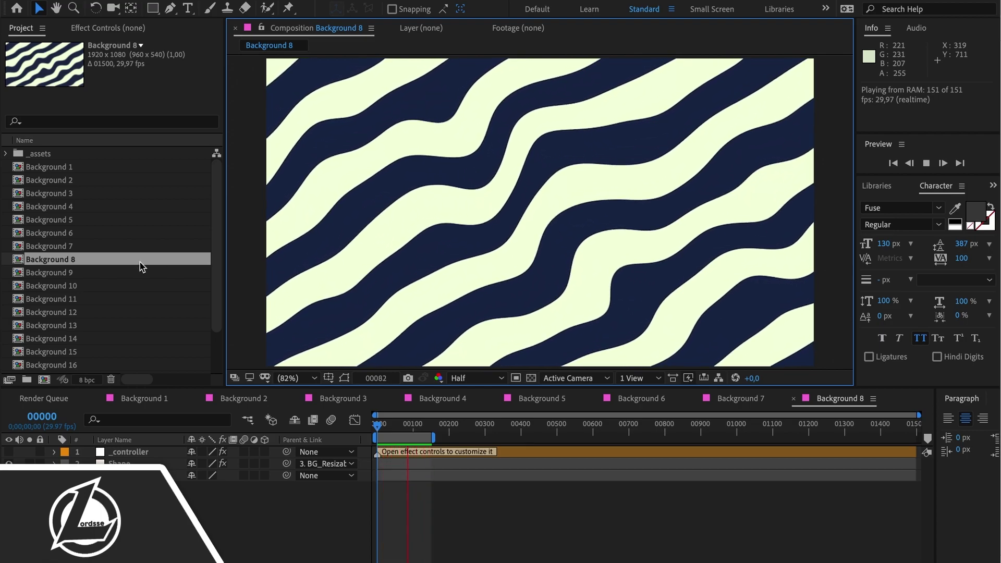
Step: Open Background 9, fit it to the view, play it and stop playback
double_click(108, 273)
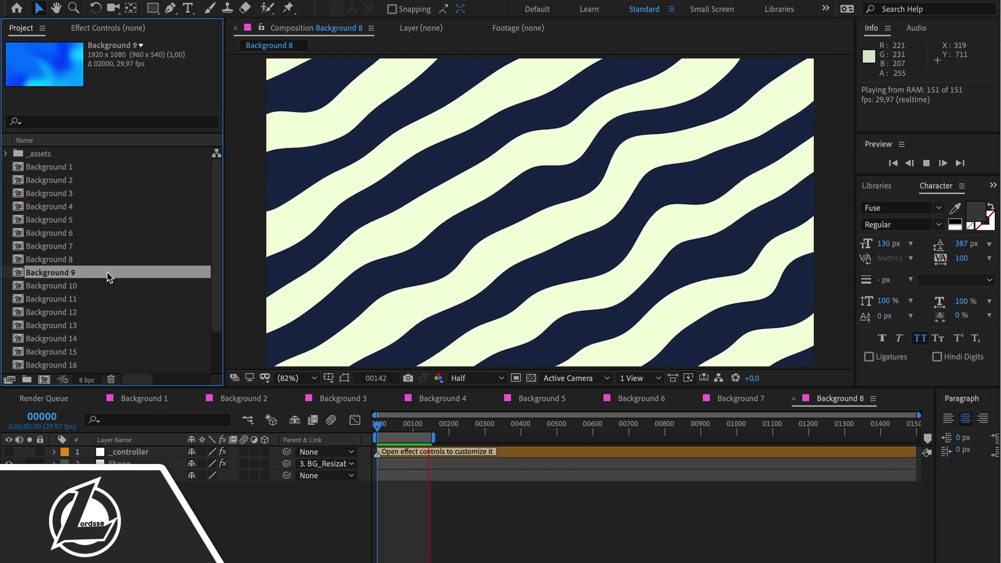
left_click(292, 370)
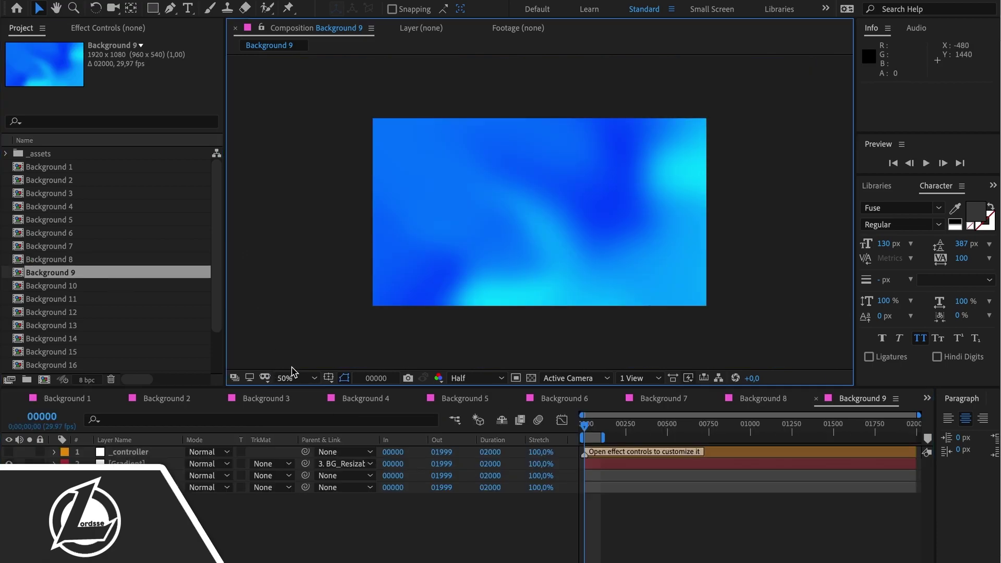
left_click(290, 379)
left_click(290, 132)
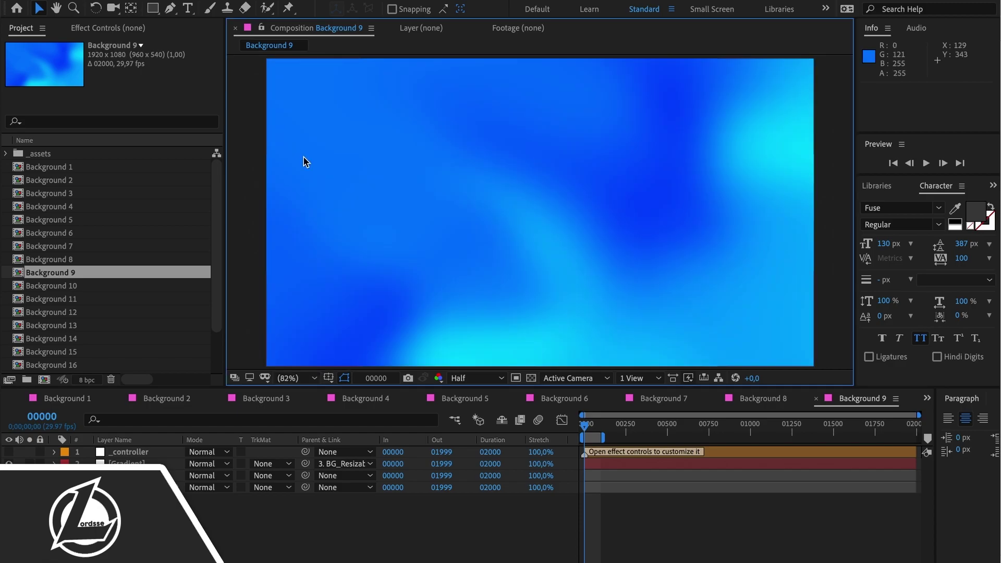
key("space")
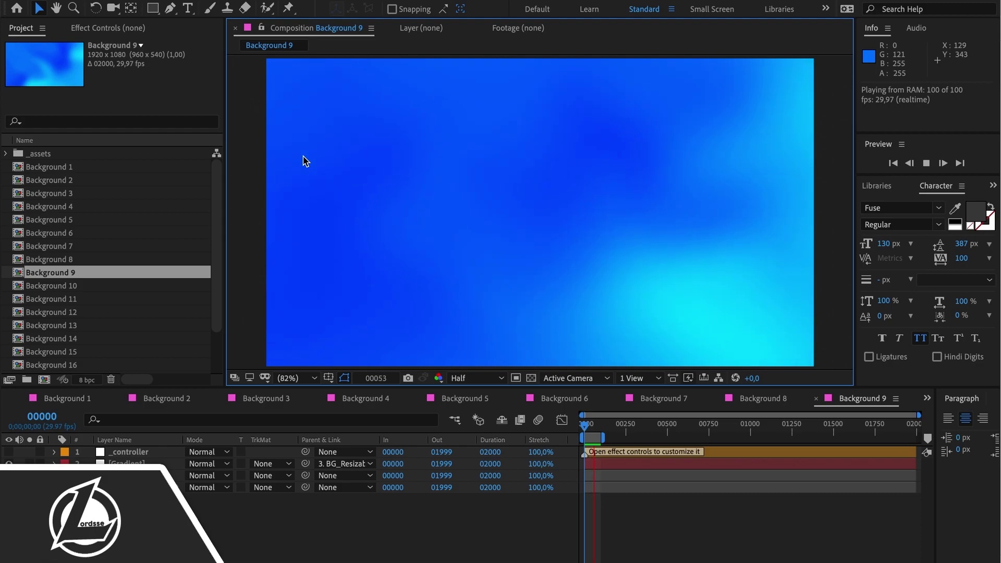
left_click(292, 378)
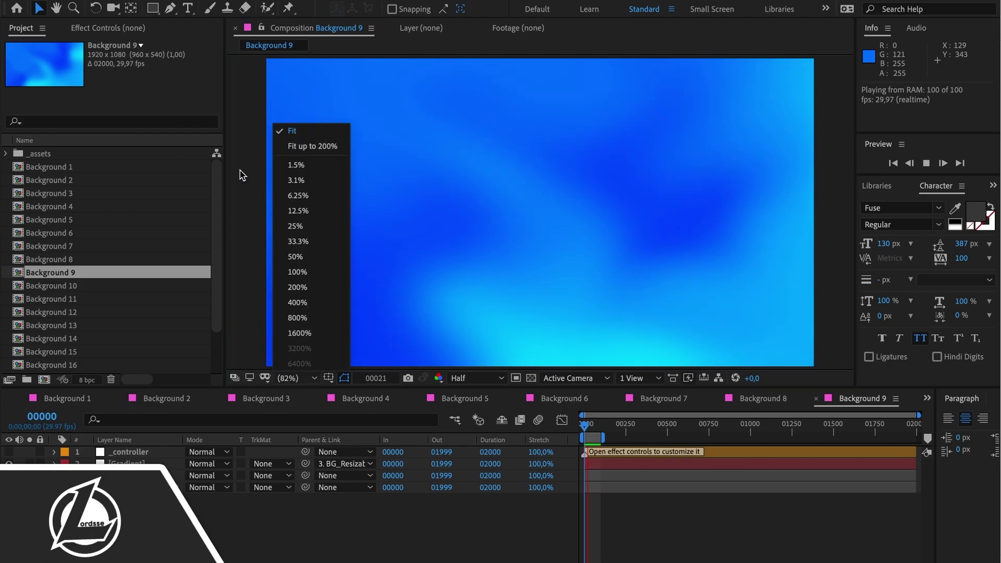
left_click(245, 188)
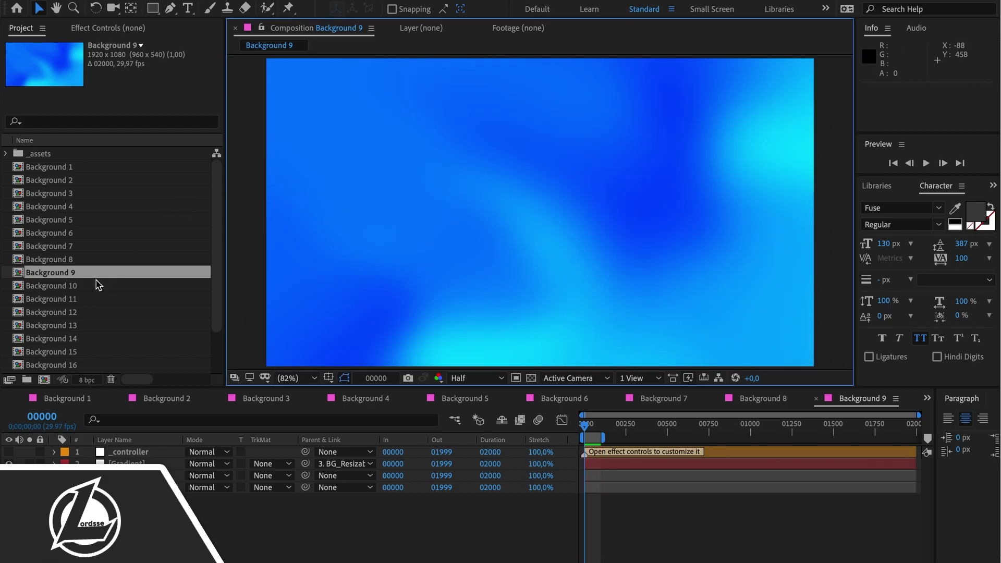
Step: Open Background 10, fit it to the view and play it
double_click(98, 285)
left_click(295, 374)
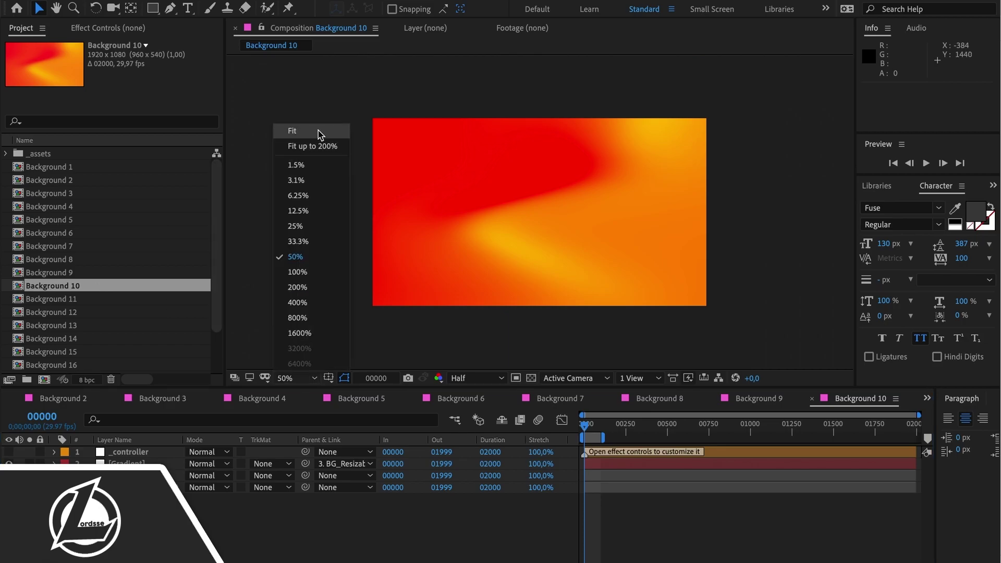
left_click(292, 131)
key("space")
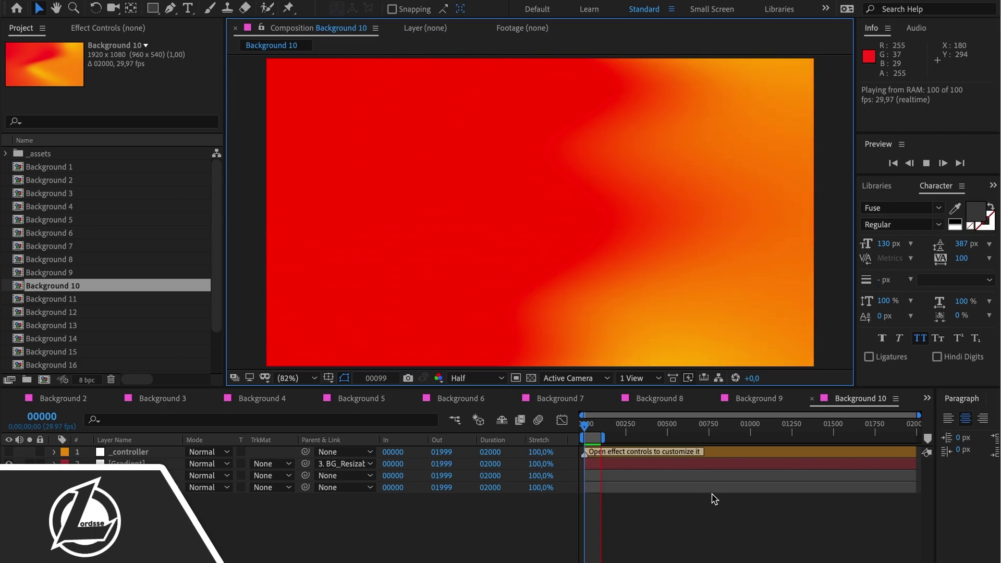
Step: Open Background 11, fit it to the view and play it
double_click(108, 300)
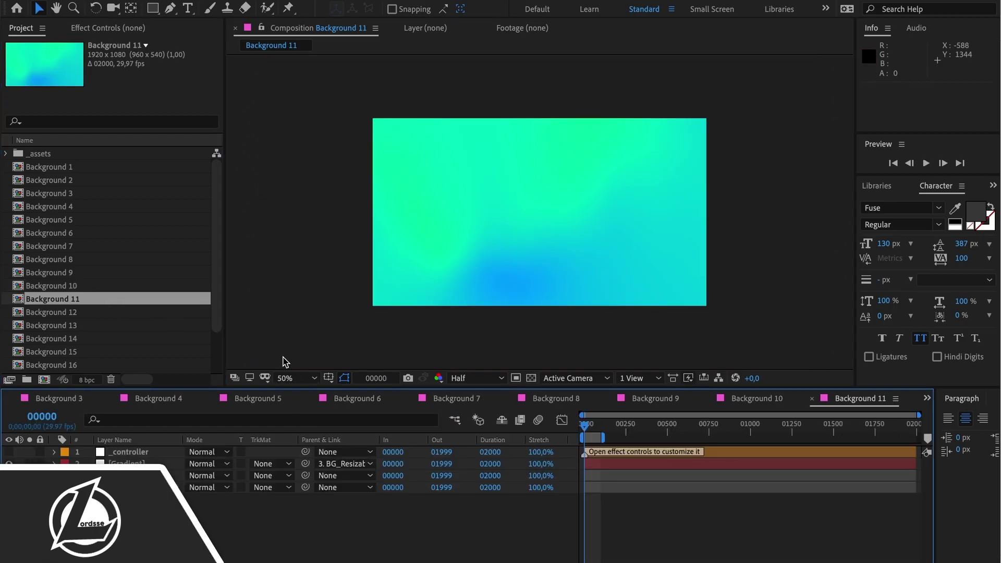
left_click(291, 379)
left_click(297, 146)
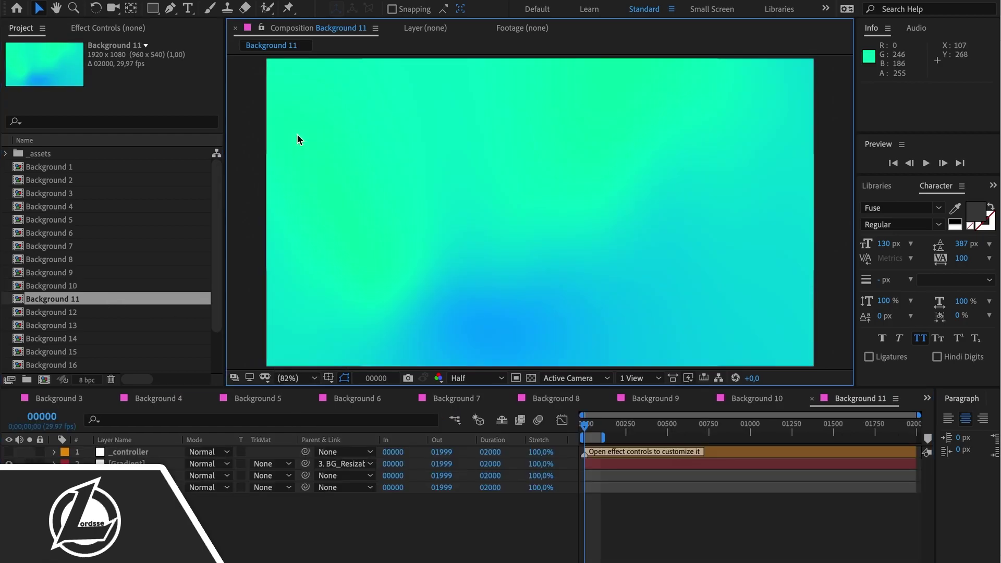
key("space")
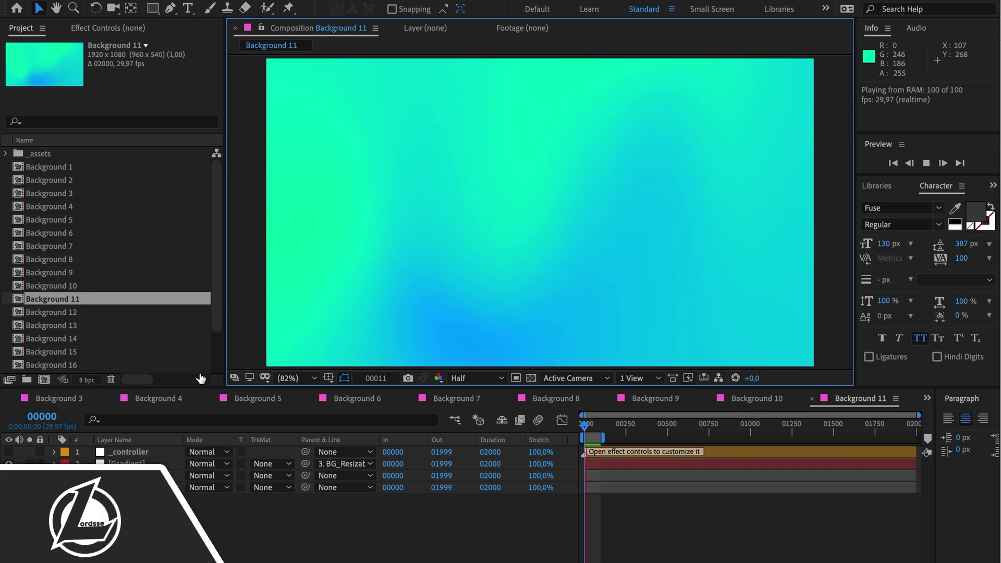
Step: Open Background 12 fitted to the viewer, then open Background 13
double_click(61, 311)
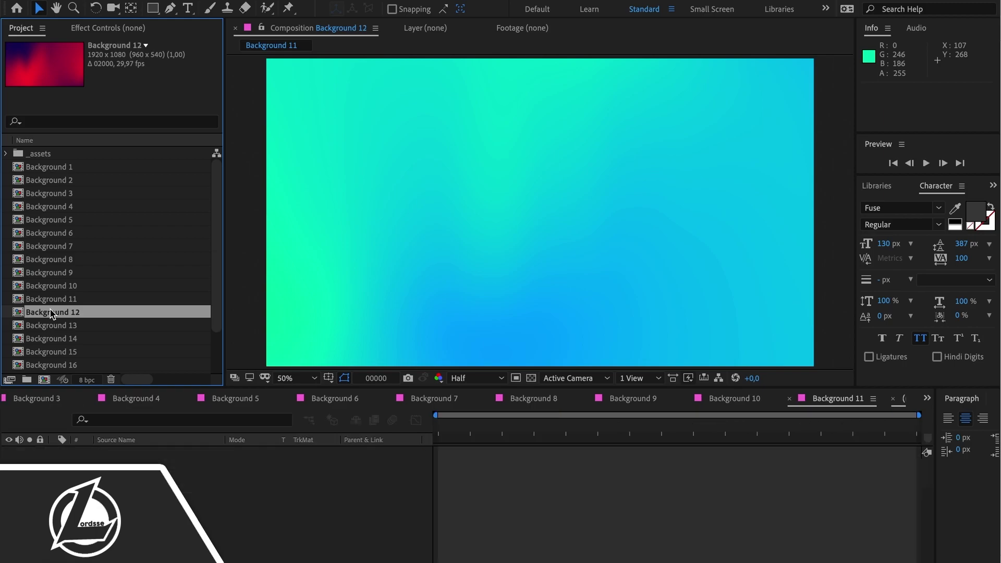
left_click(299, 381)
left_click(310, 145)
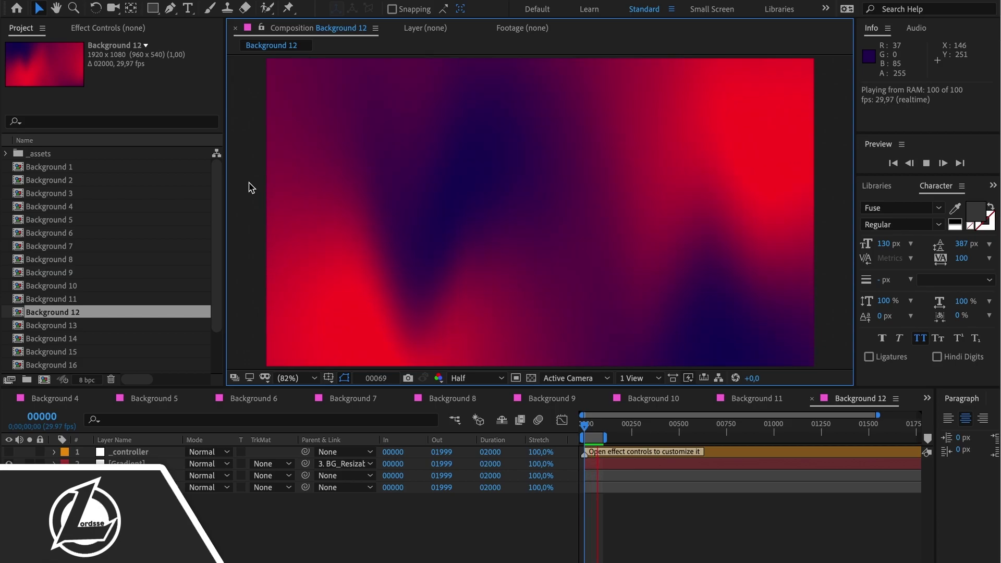
double_click(81, 325)
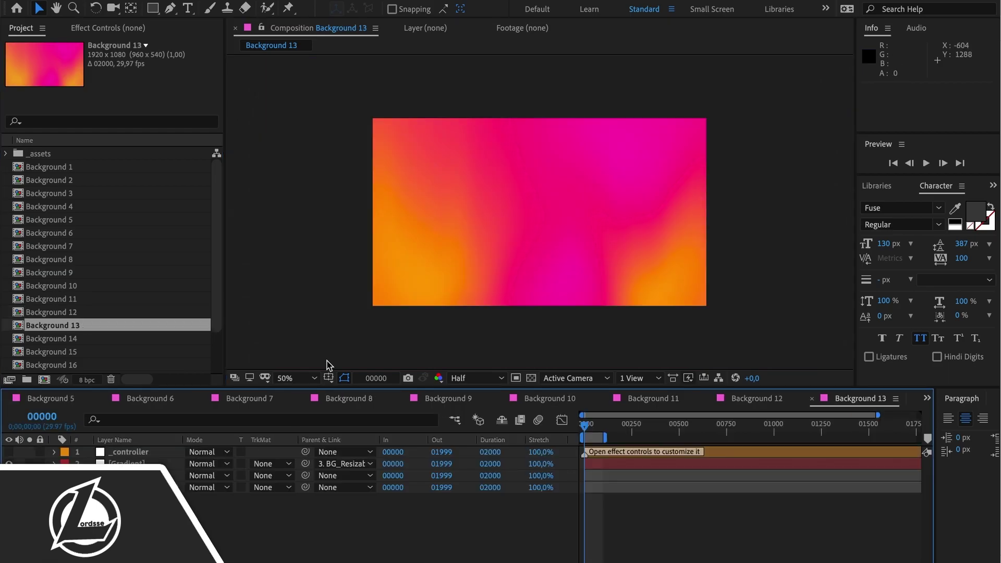
Step: Fit Background 13 to the viewer and play its gradient animation
left_click(295, 380)
left_click(296, 132)
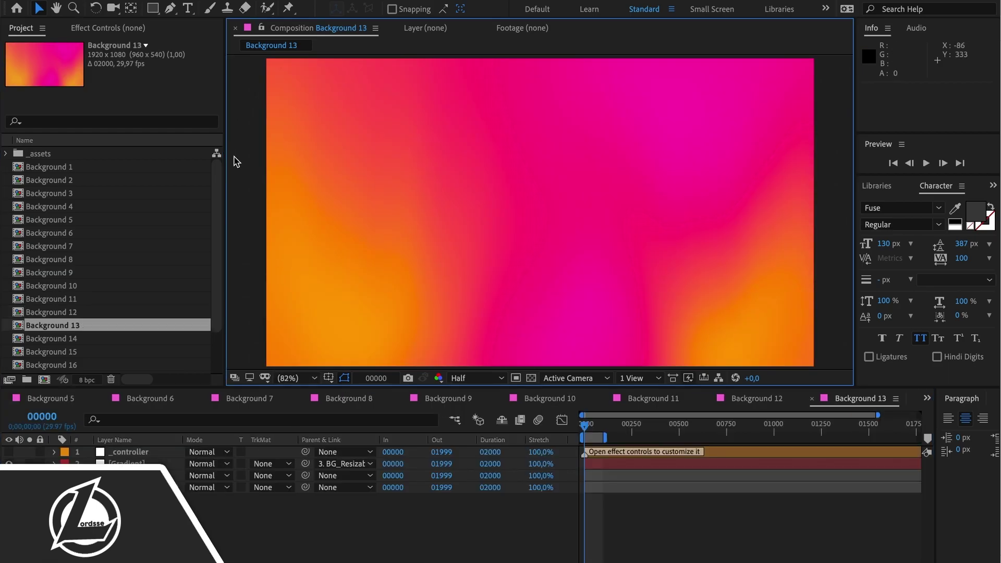
key("space")
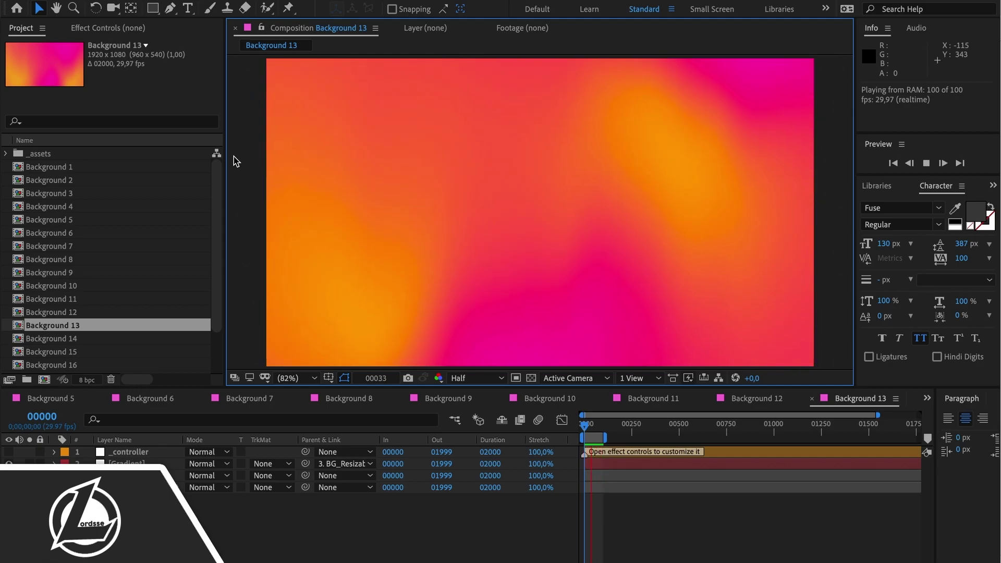
Step: Open Background 14 fitted to the viewer
double_click(83, 338)
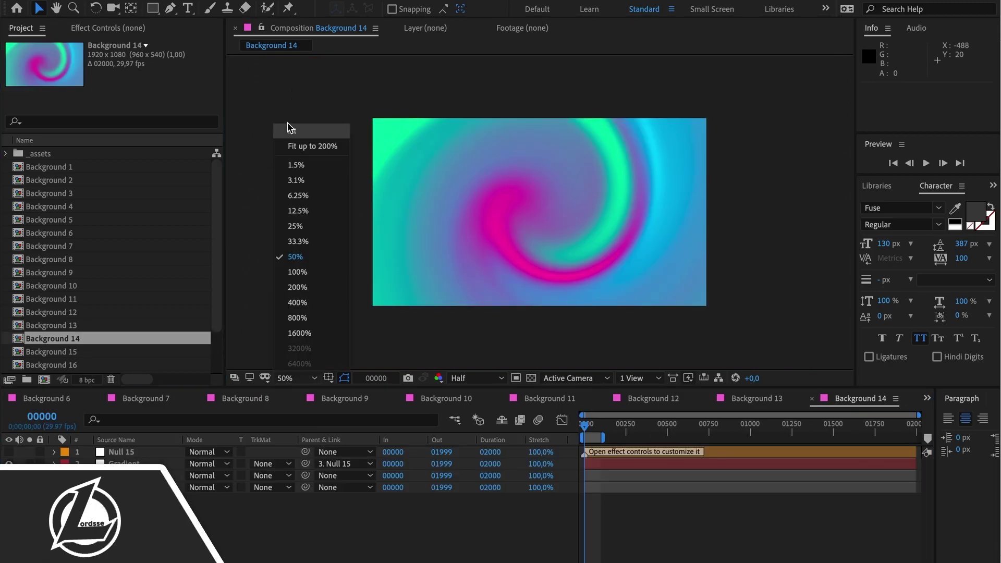
left_click(290, 128)
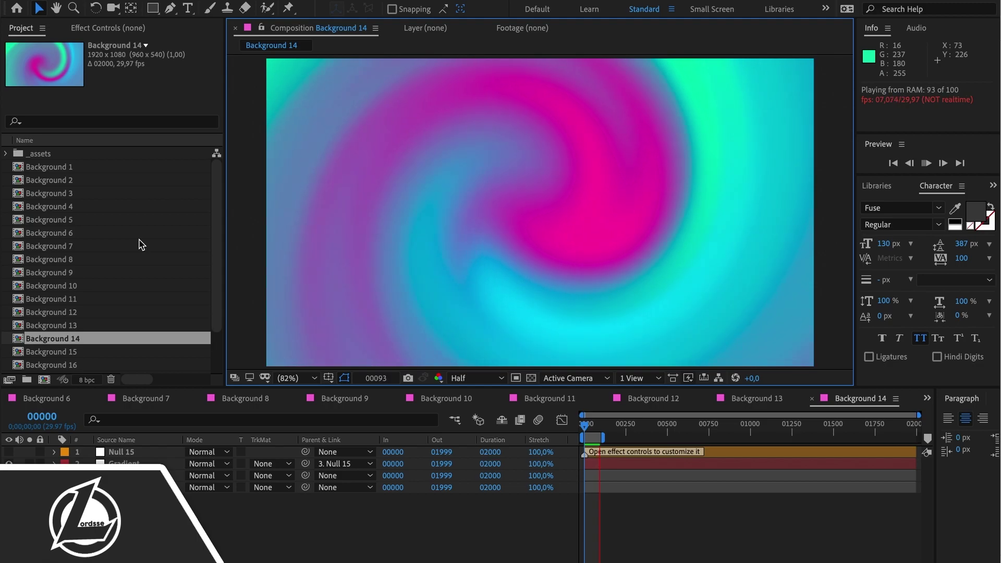
scroll(141, 244, "down", 2)
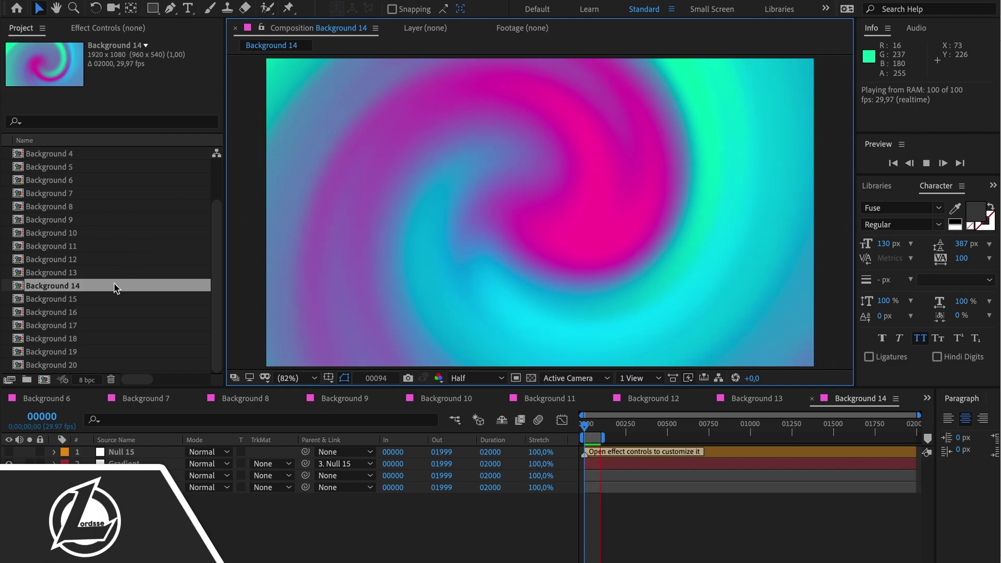
Step: Open Background 15, fit it to the viewer and play its gradient
double_click(118, 299)
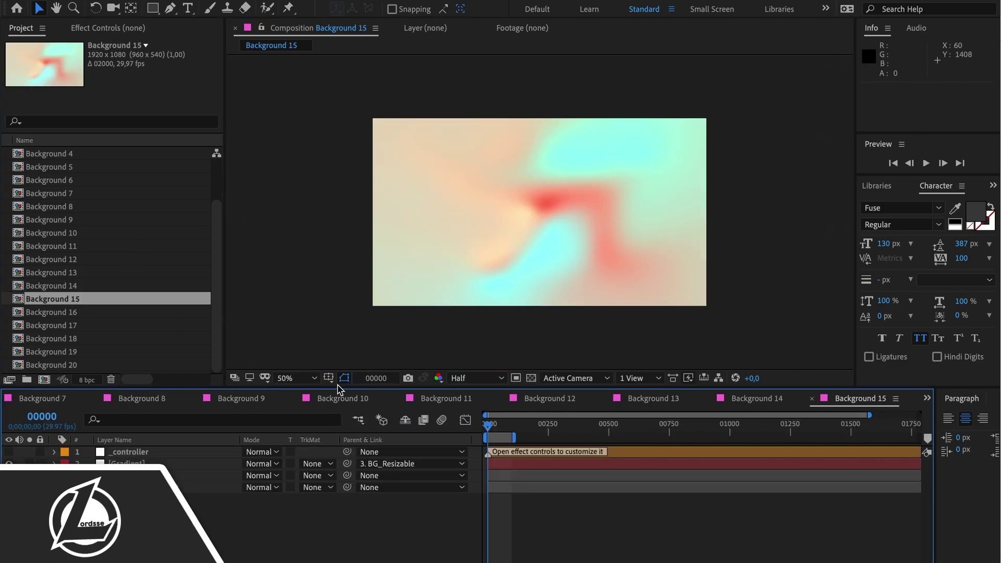
left_click(294, 132)
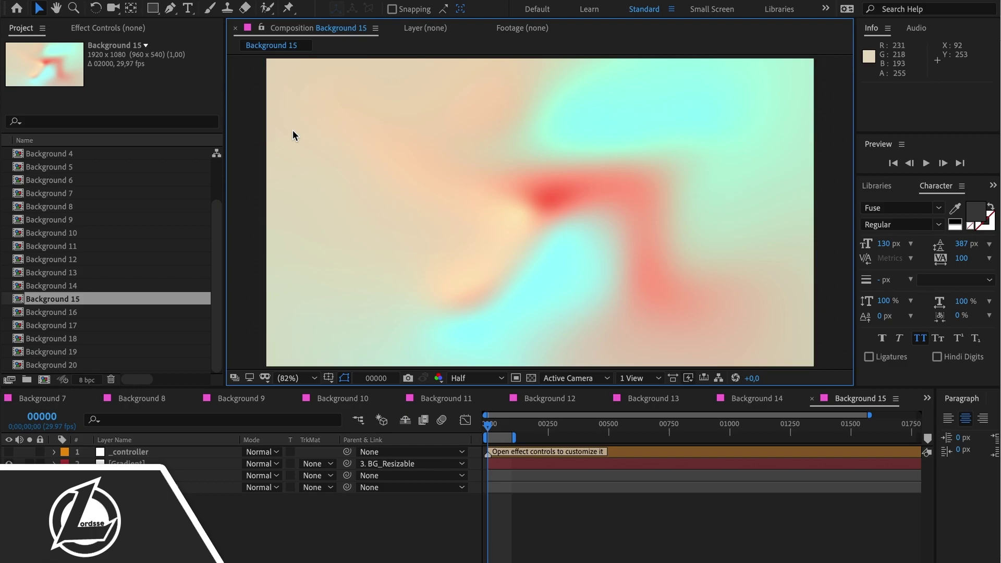
key("space")
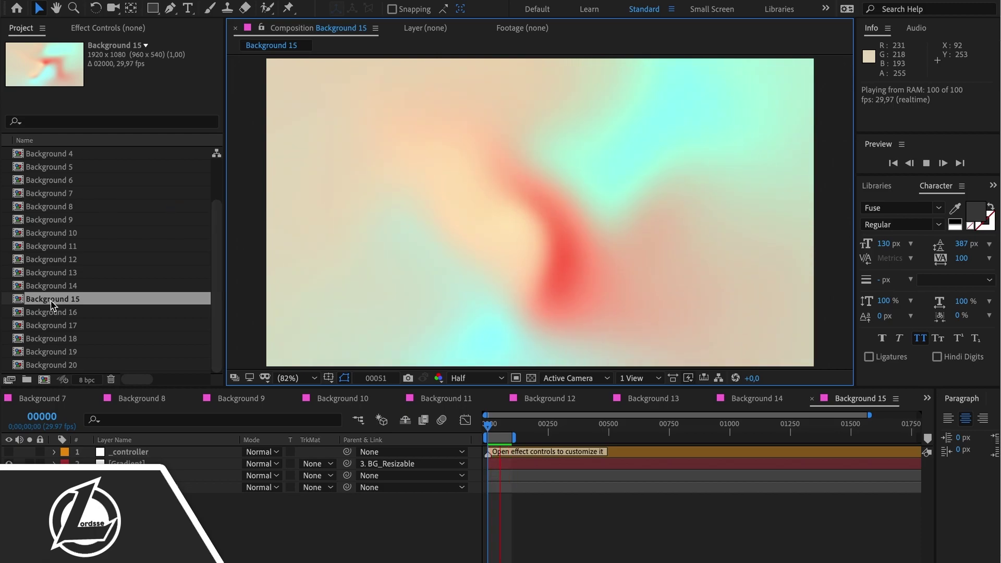
Step: Open Background 16 fitted to the viewer, preview its streaks, then open Background 17
double_click(71, 313)
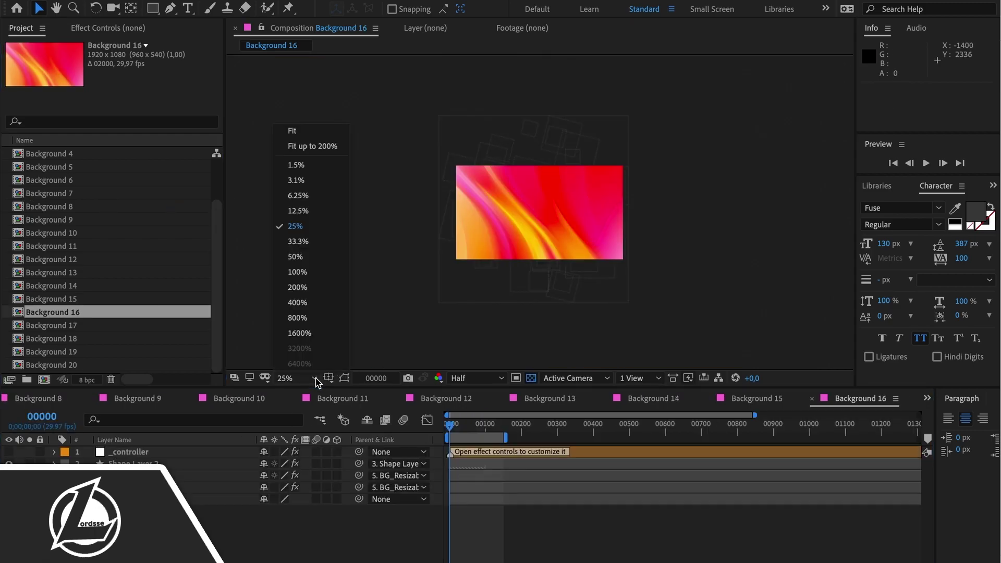
left_click(319, 131)
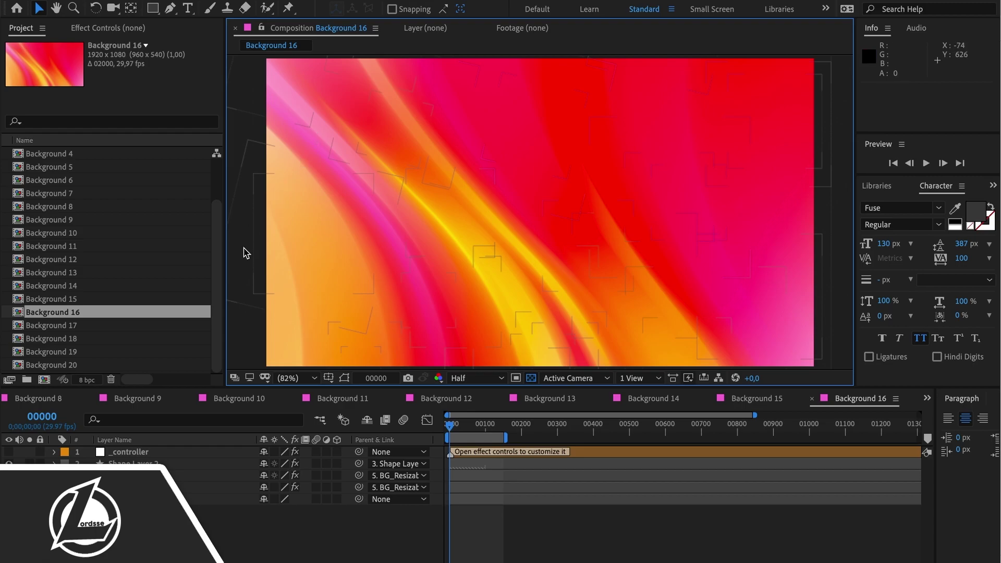
key("KP_3")
key("space")
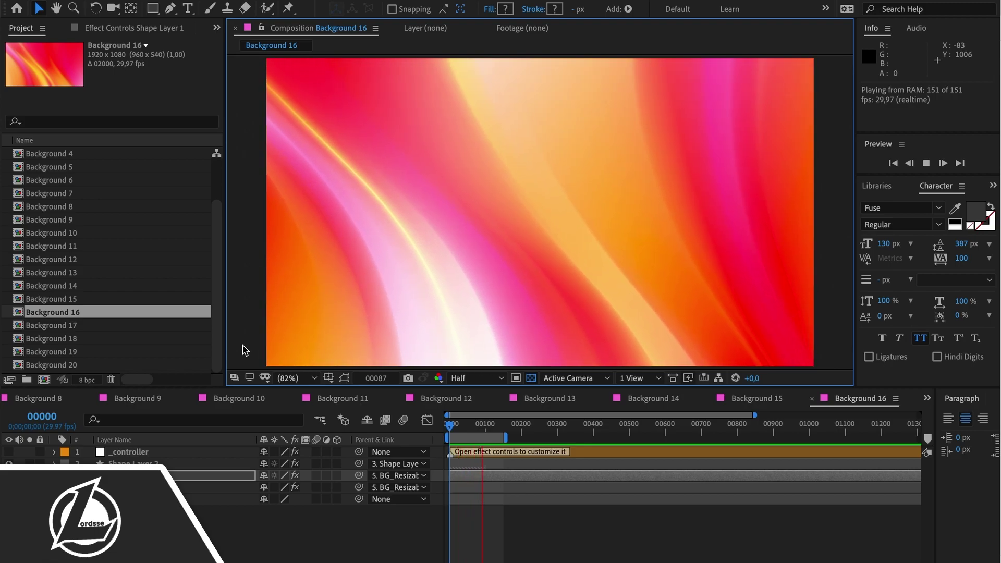
double_click(109, 326)
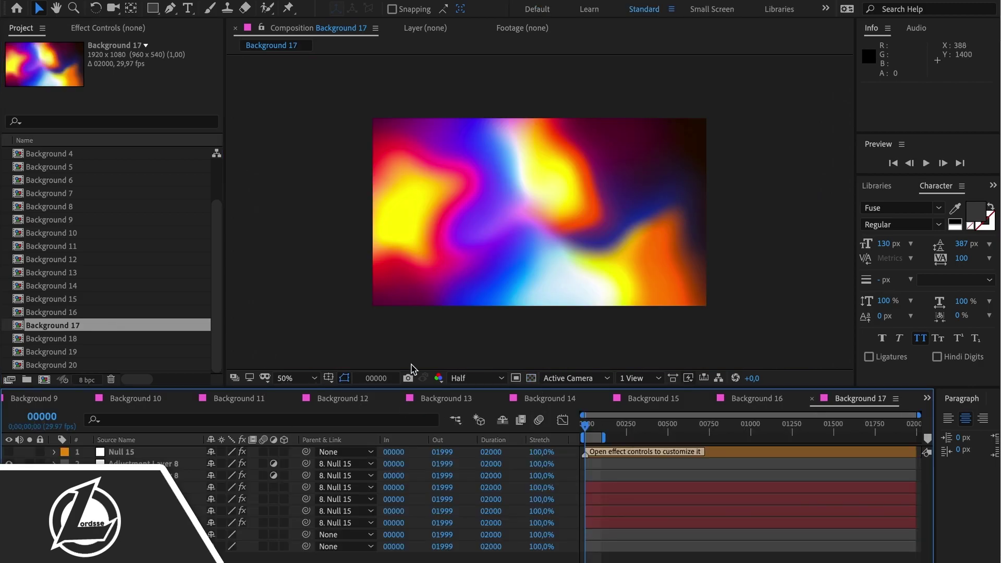
Step: Fit Background 17 to the viewer and play its liquid blend preview
left_click(311, 132)
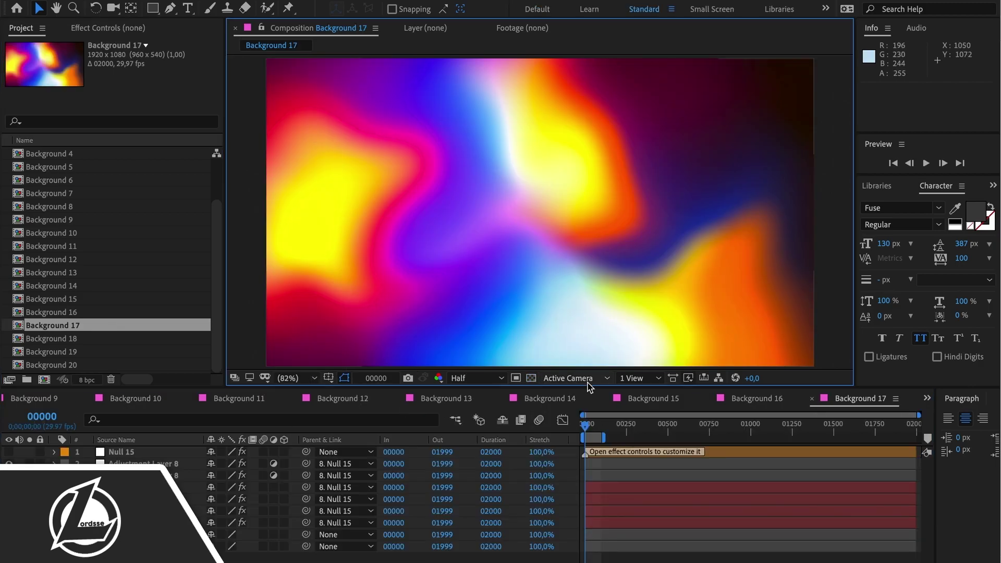
key("space")
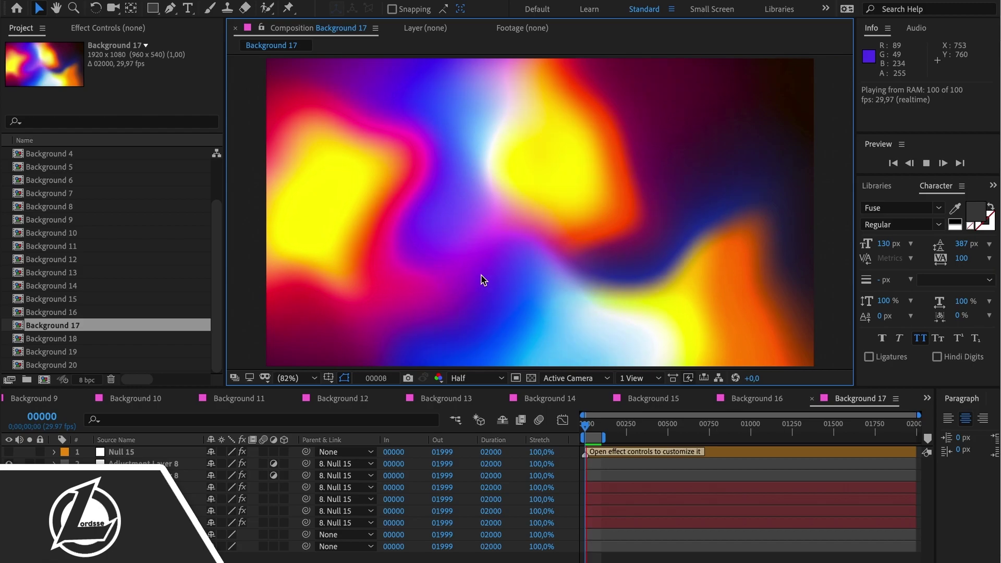
Step: Open Backgrounds 18, 19 and 20 in turn, fitting each to the viewer
double_click(52, 338)
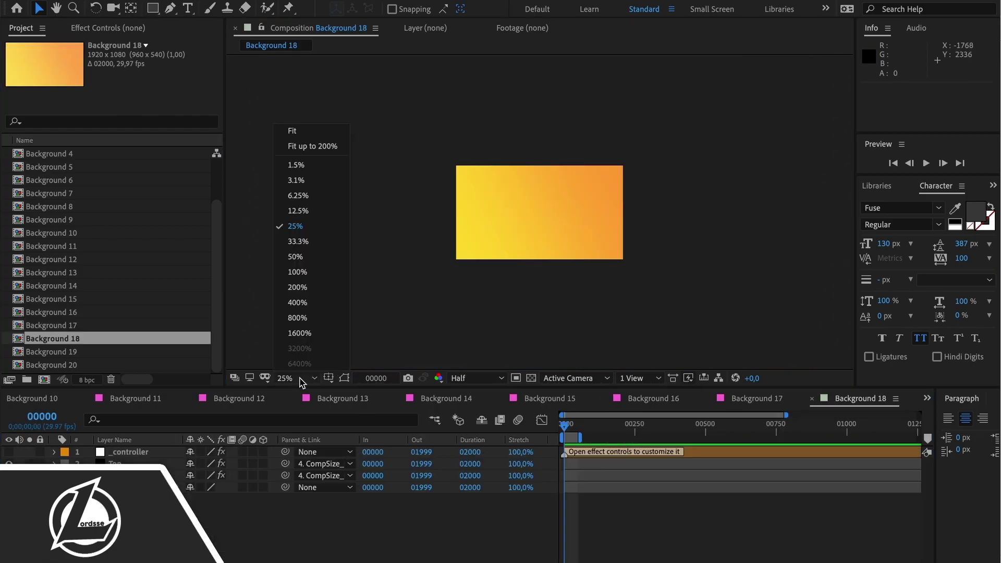
left_click(318, 131)
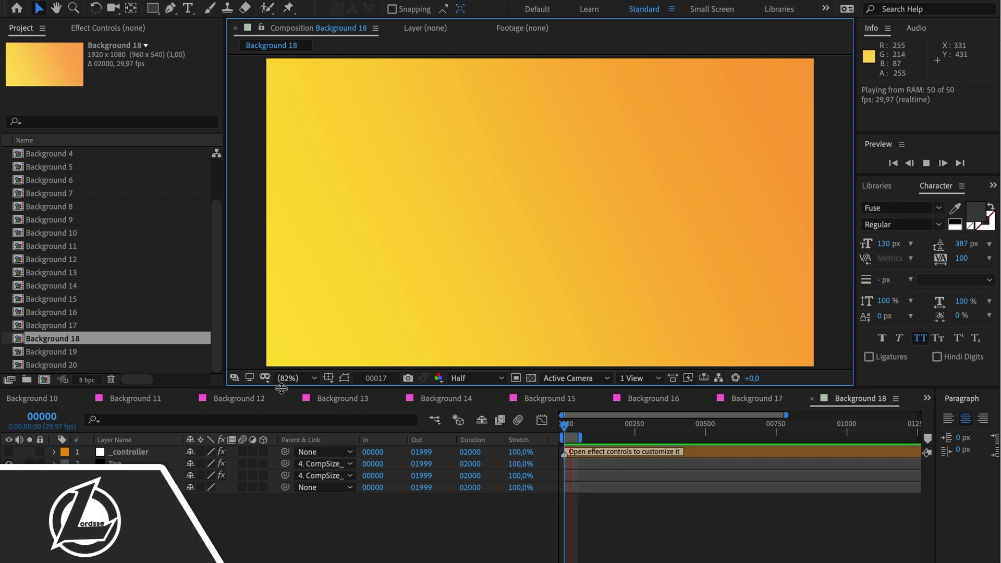
double_click(158, 352)
left_click(310, 136)
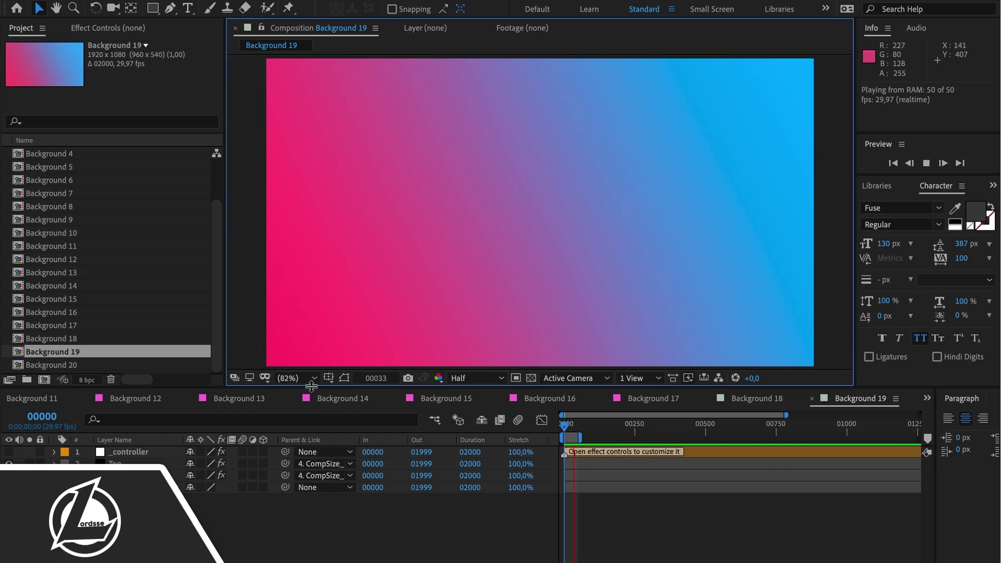
double_click(86, 366)
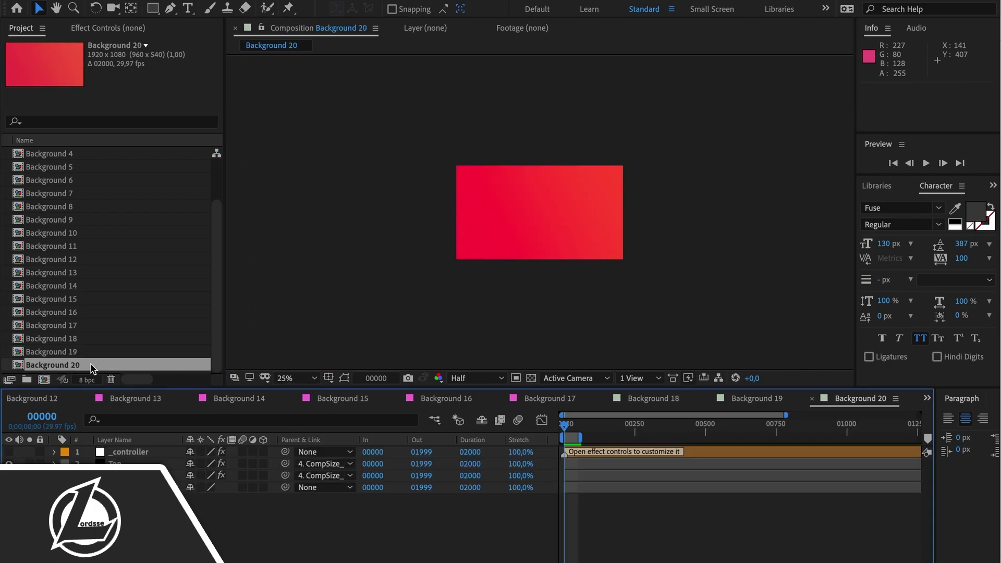
left_click(288, 129)
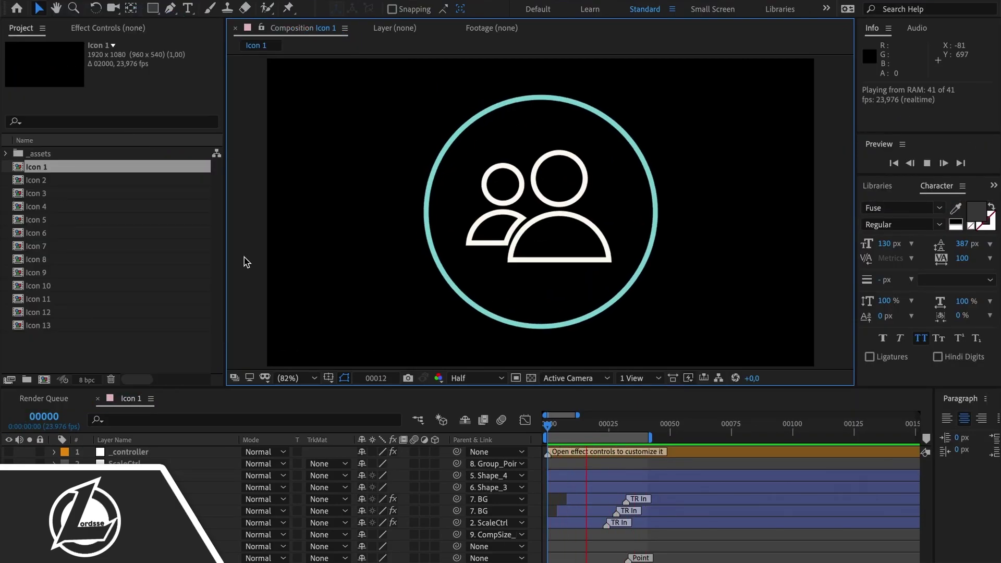
Step: Open Icon 2 and Icon 3 fitted to the viewer and preview the gear icon animation
double_click(53, 182)
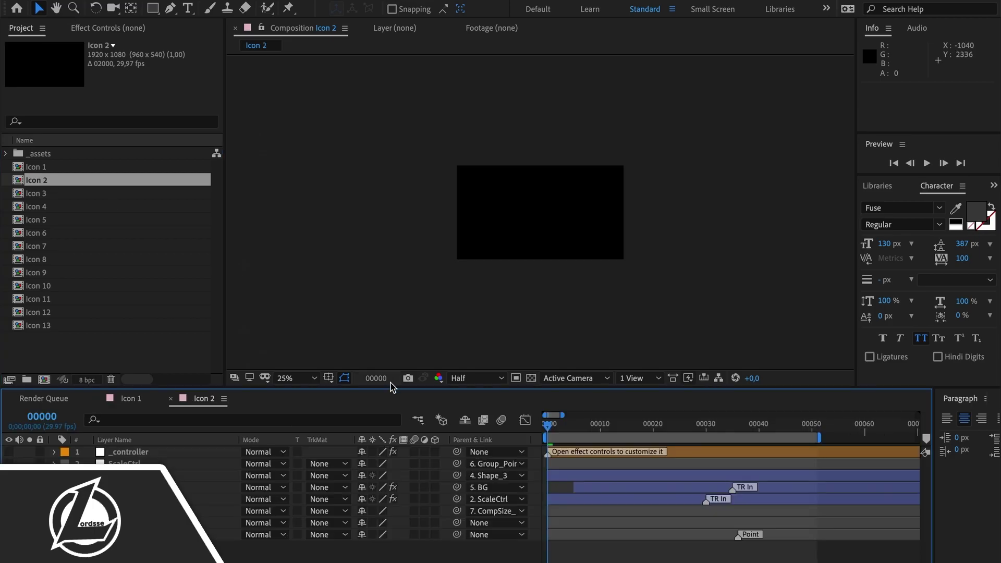
left_click(320, 133)
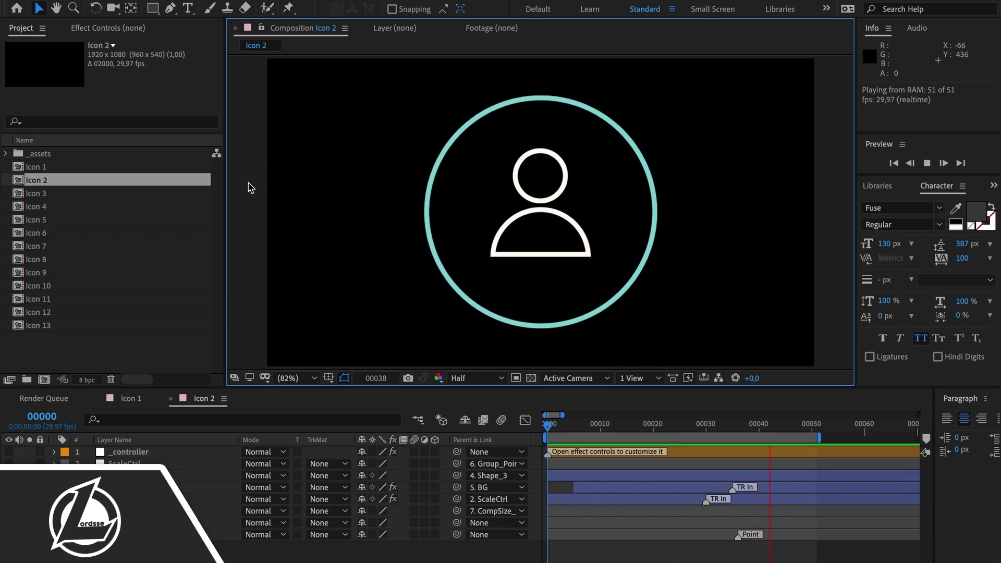
double_click(83, 194)
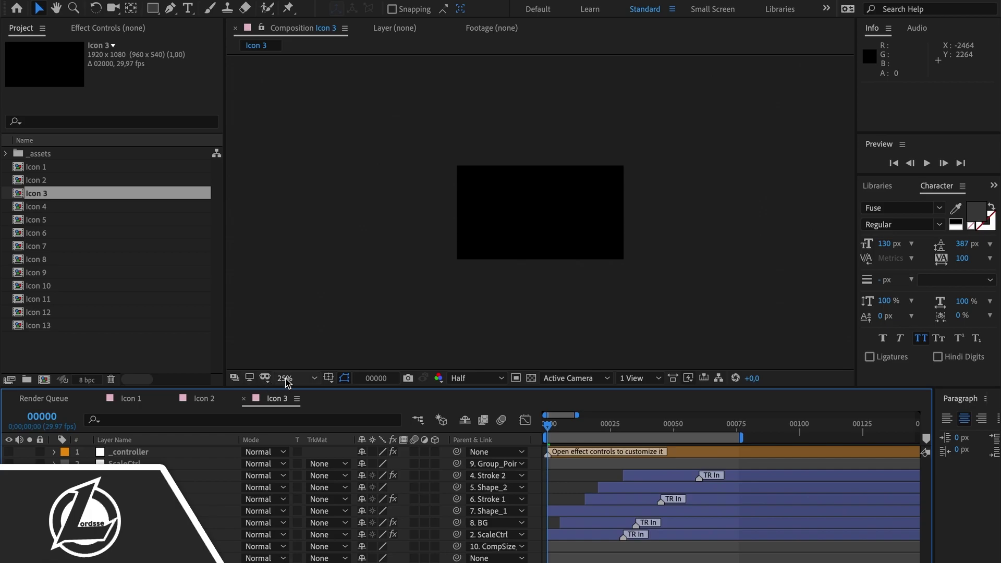
left_click(287, 129)
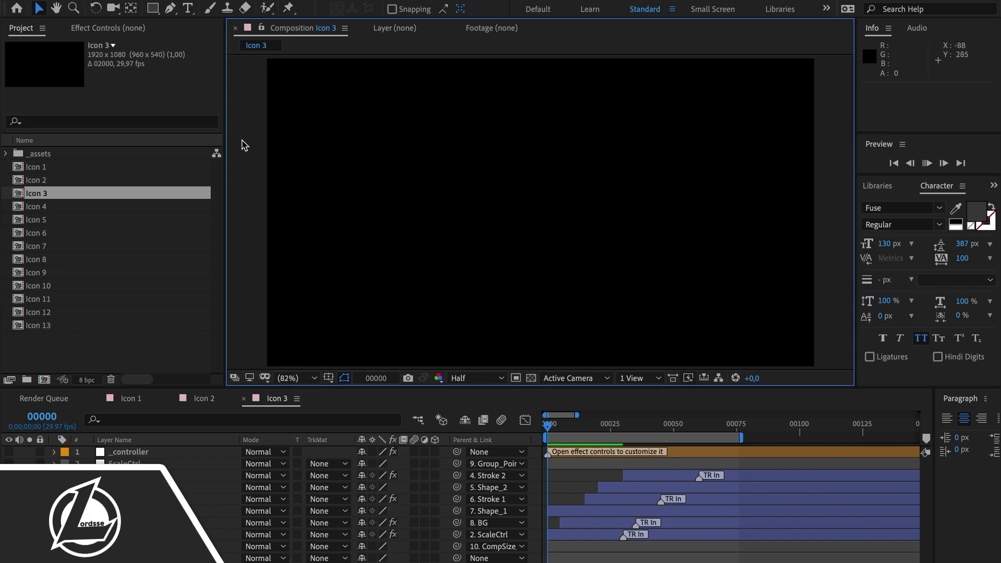
key("space")
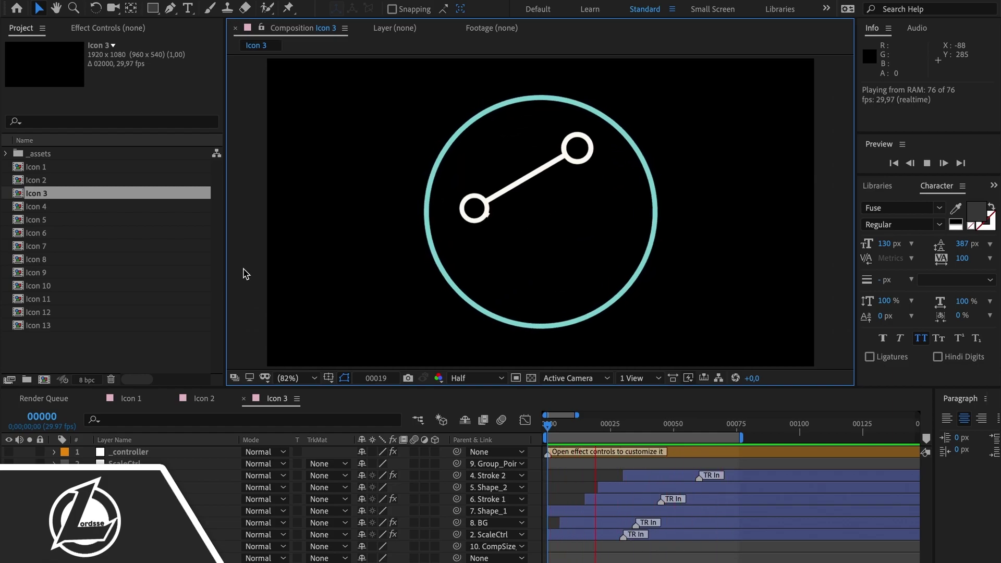
left_click(289, 373)
left_click(287, 132)
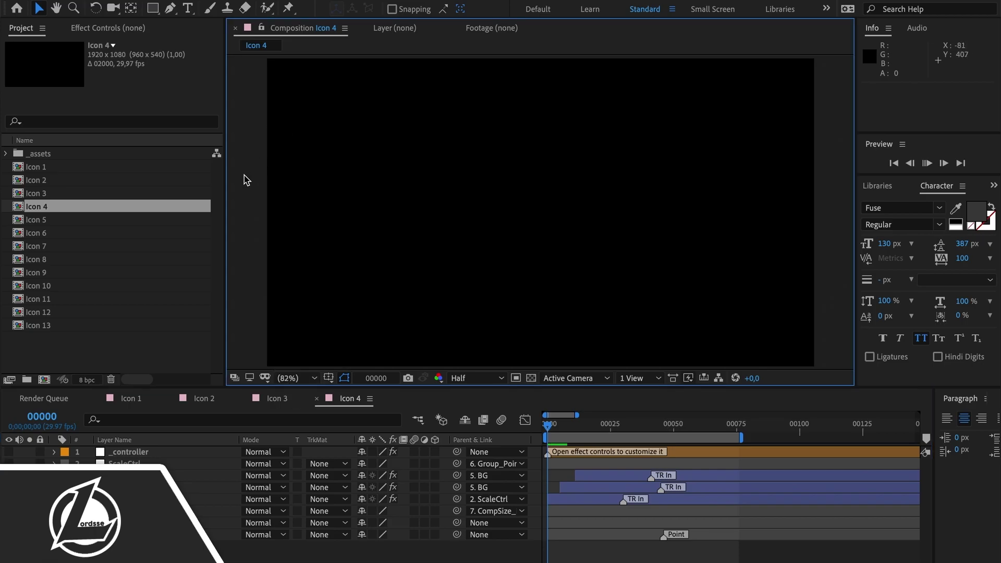
key("space")
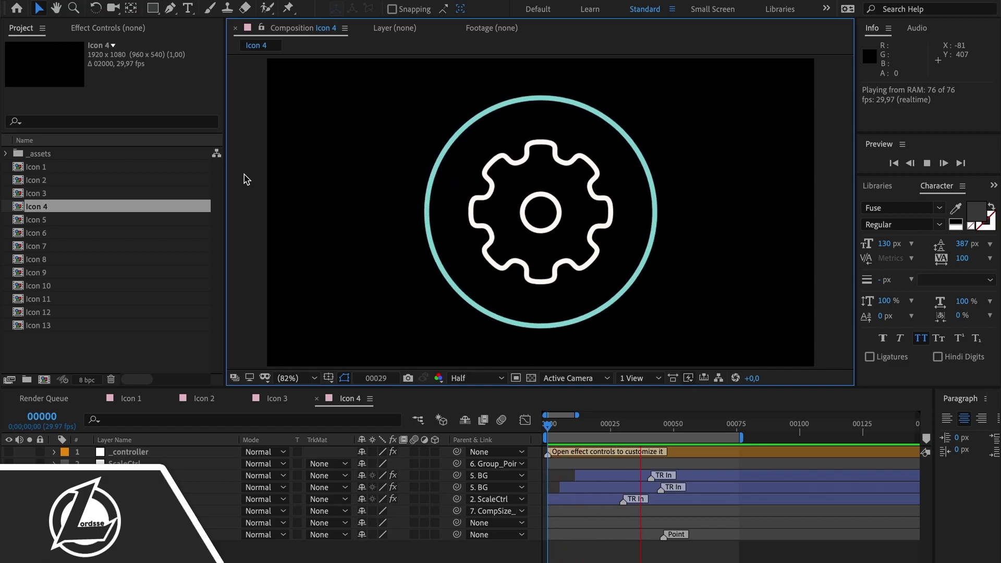
Step: Open Icon 5, fit it to the viewer and preview it
double_click(94, 222)
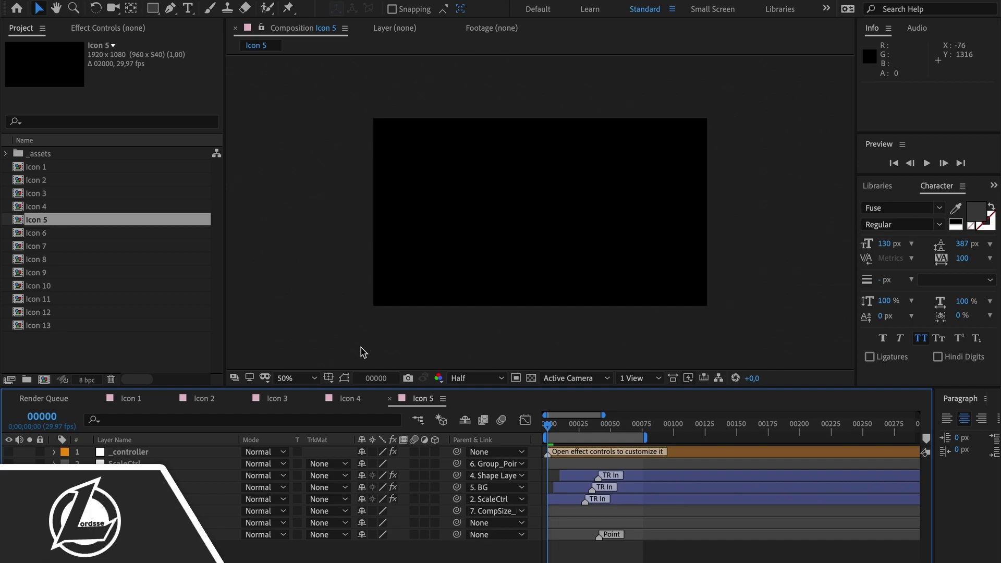
left_click(301, 377)
left_click(292, 146)
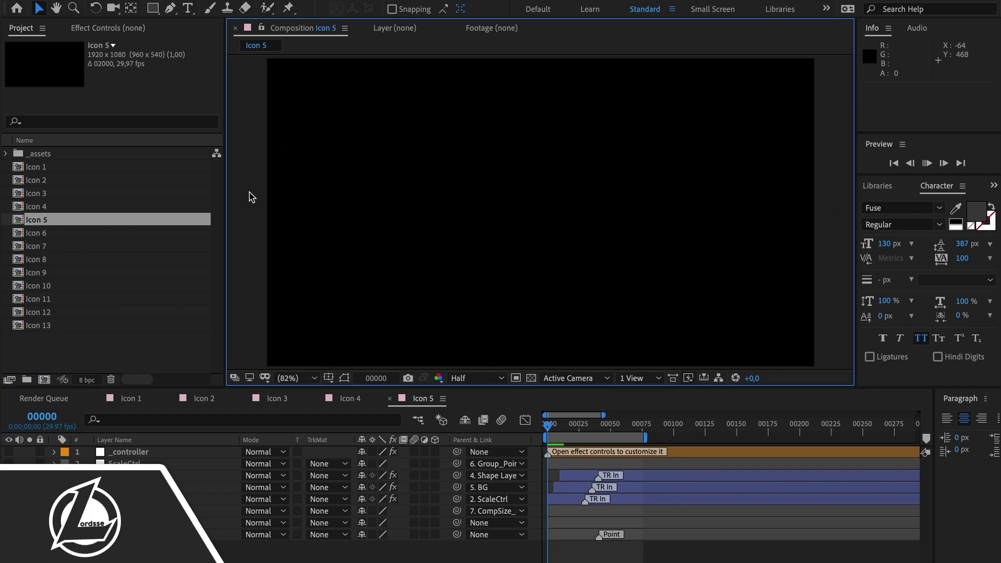
key("space")
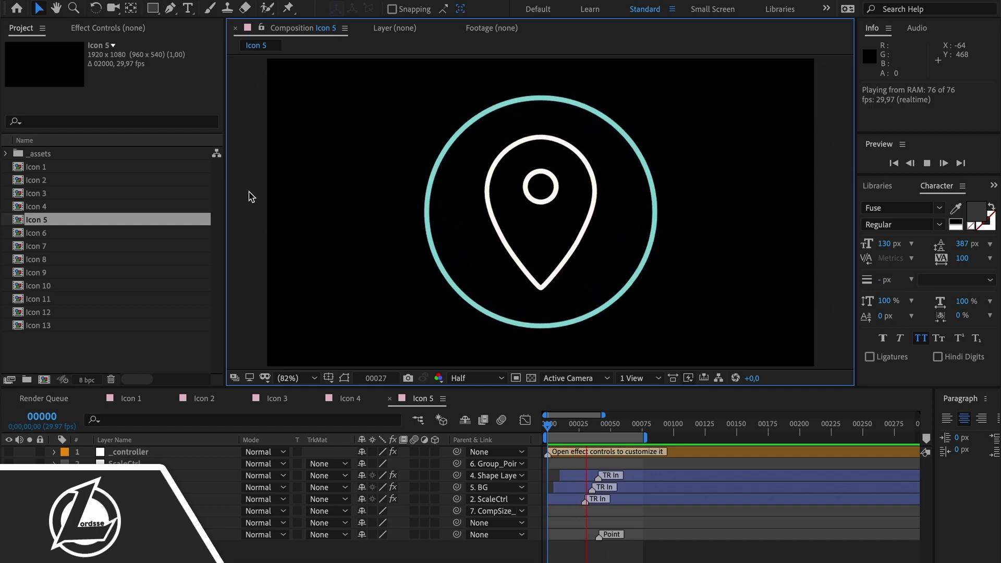
Step: Open Icon 6, fit it to the viewer and preview its globe animation
double_click(114, 241)
left_click(292, 378)
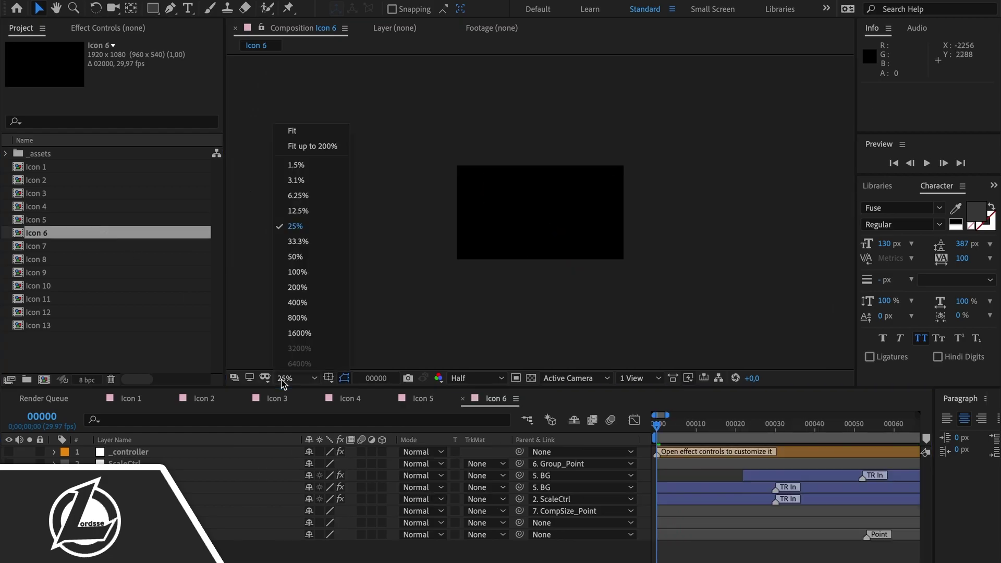
left_click(286, 143)
key("space")
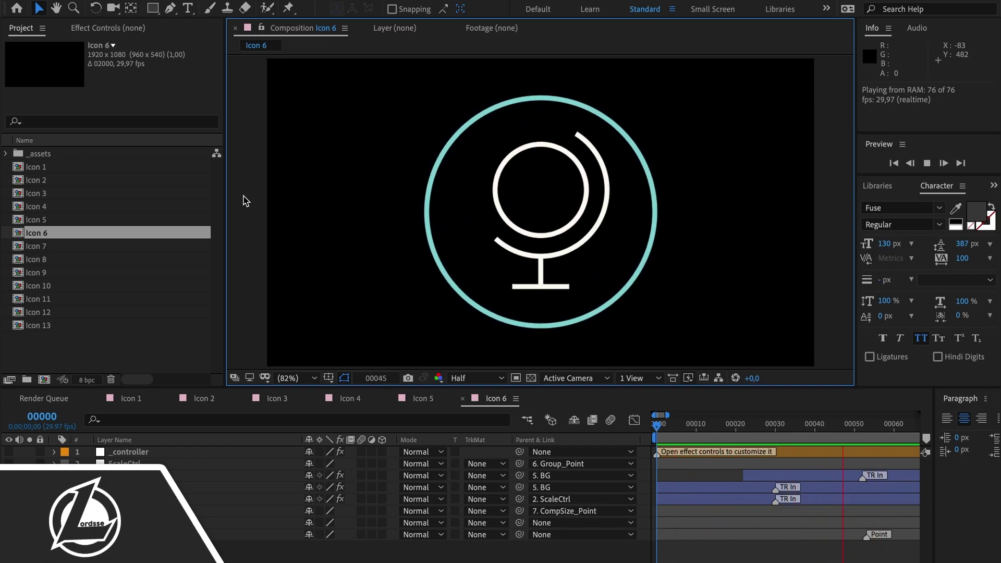
Step: Open Icon 7, fit it to the viewer and preview it, then open Icon 8
left_click(63, 248)
double_click(63, 249)
left_click(293, 376)
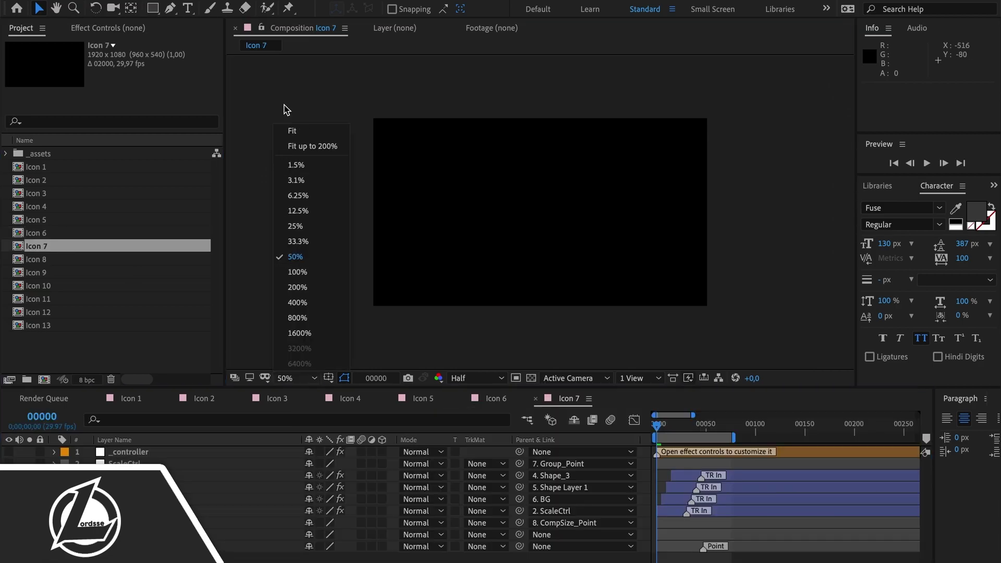
left_click(283, 127)
left_click(307, 385)
left_click(306, 132)
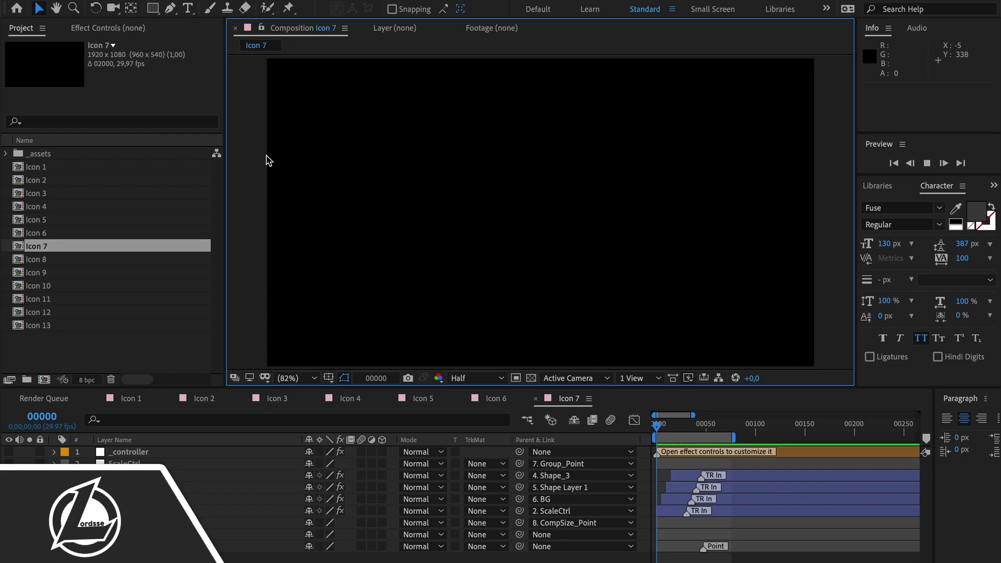
key("space")
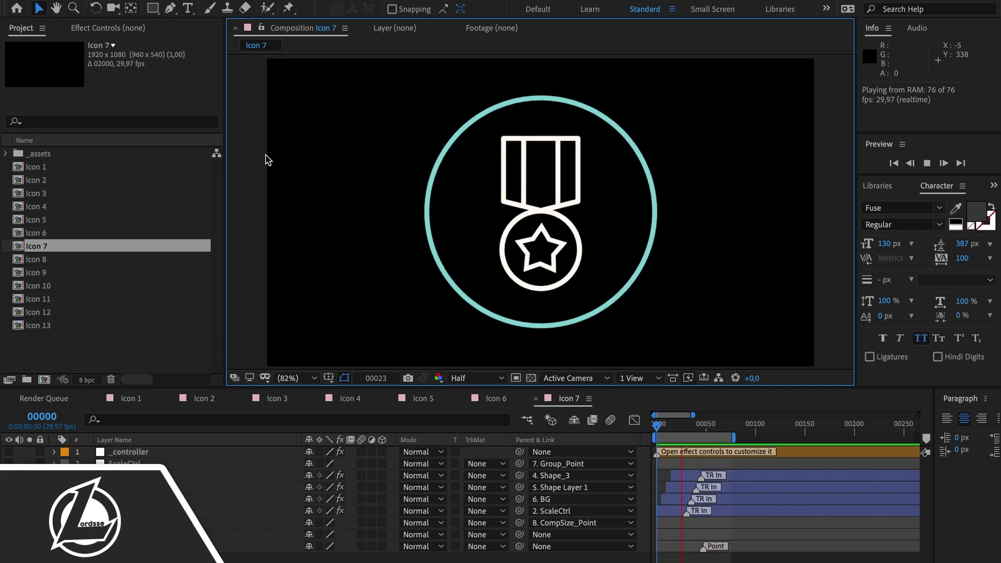
double_click(97, 260)
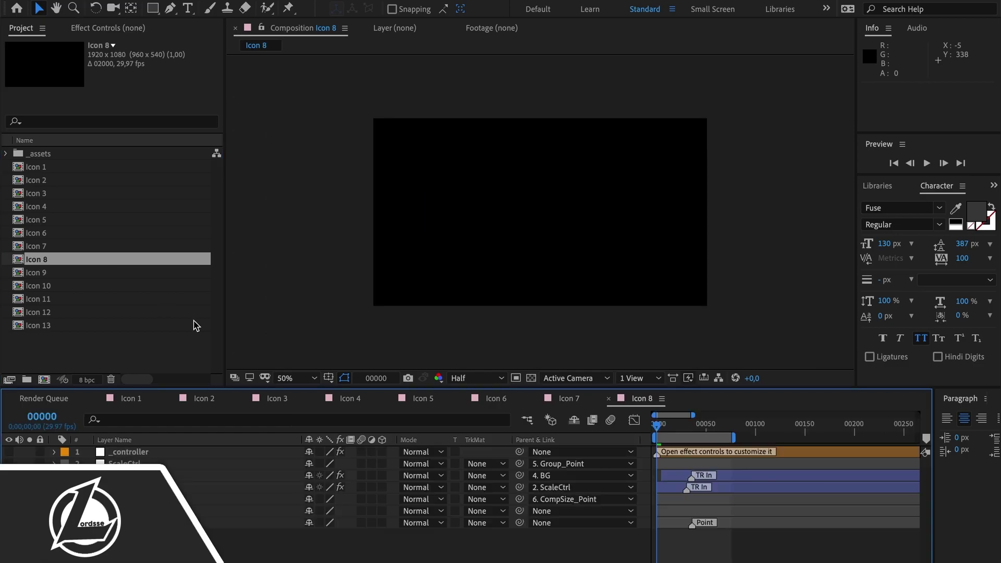
Step: Fit and preview Icon 8's paperclip, then open, fit and preview Icon 9's pencil
left_click(296, 376)
left_click(293, 132)
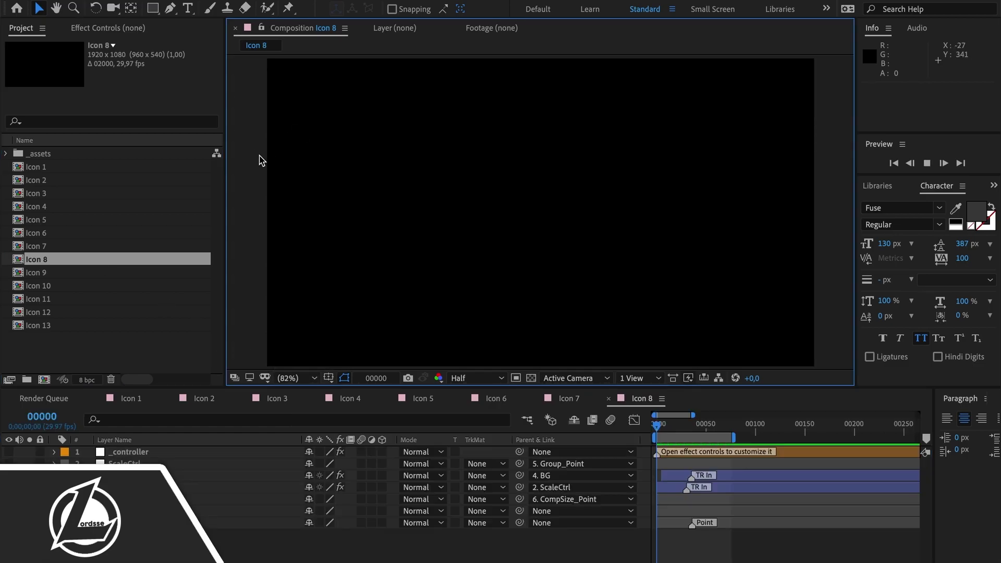
key("space")
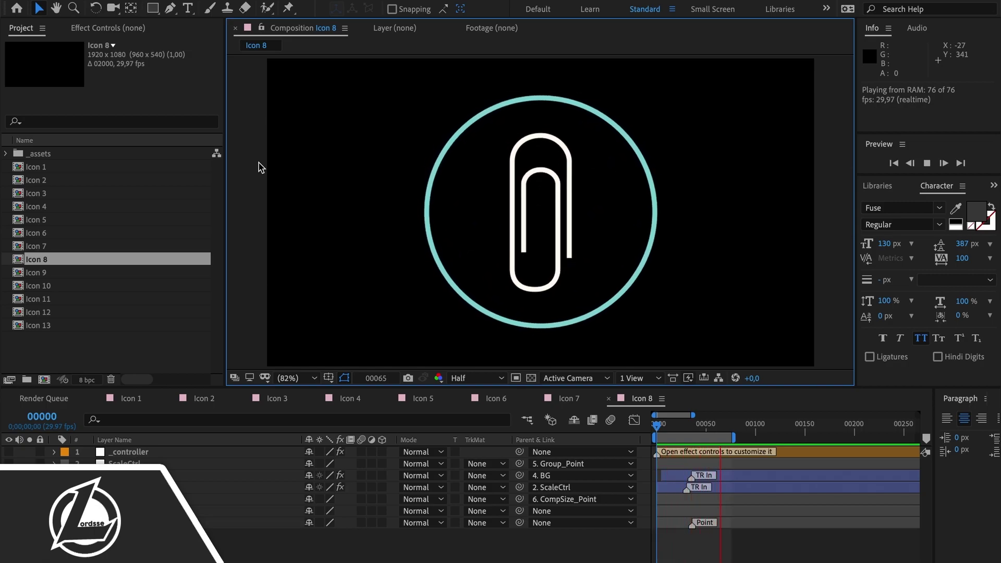
double_click(131, 272)
left_click(284, 378)
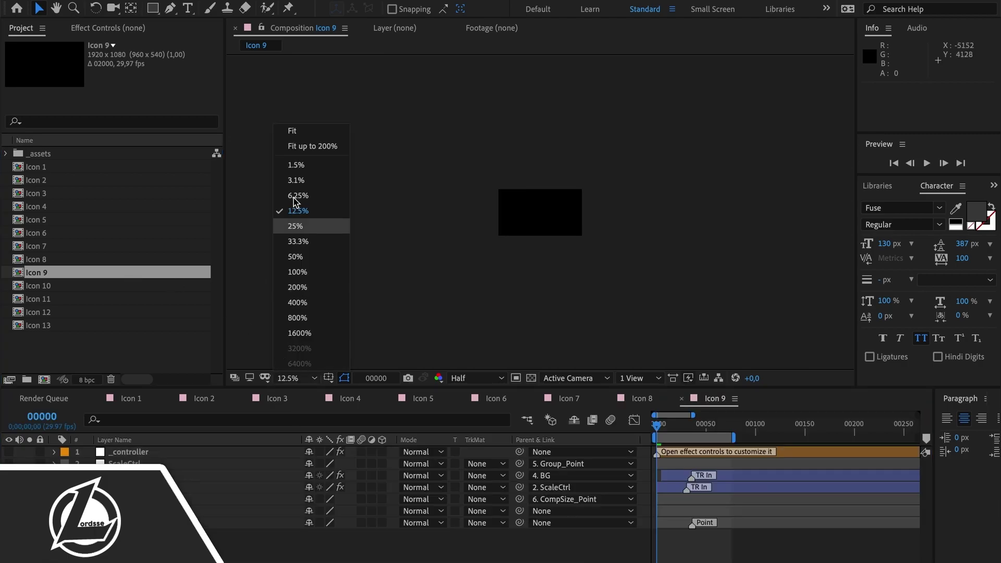
left_click(295, 135)
key("space")
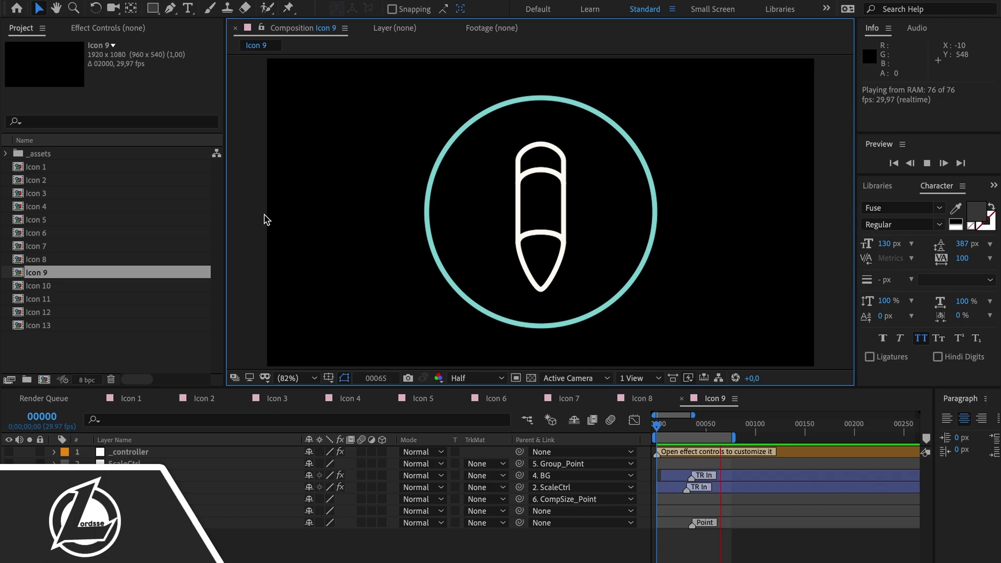
Step: Open, fit and preview Icon 10's mute speaker and Icon 11's speaker animations
double_click(122, 287)
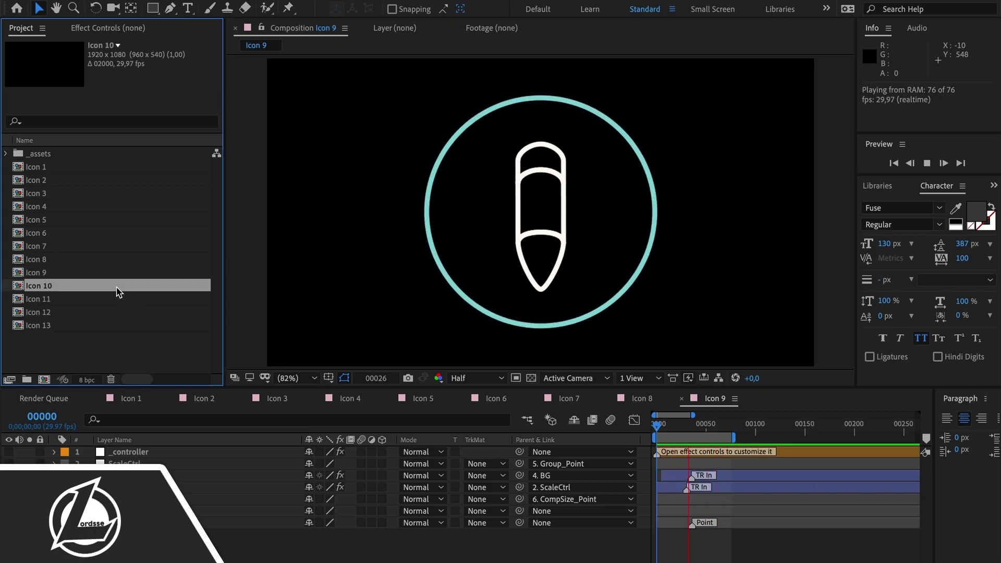
left_click(283, 379)
left_click(298, 145)
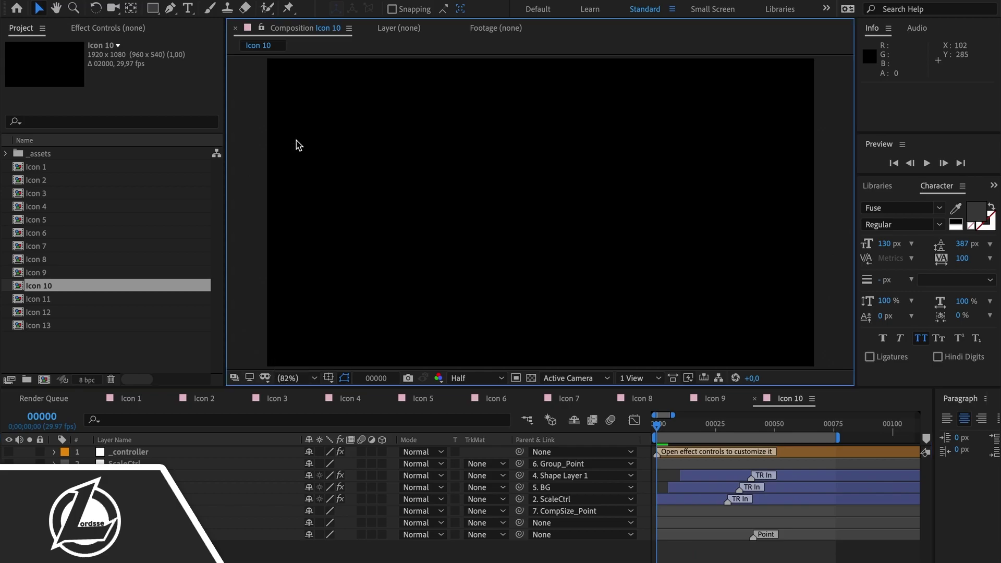
left_click(290, 379)
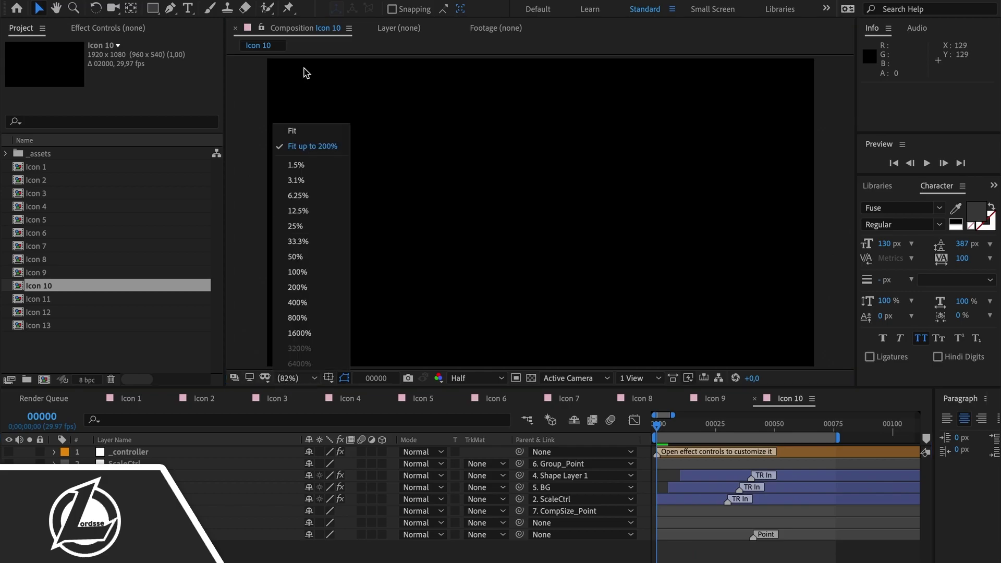
left_click(285, 131)
key("space")
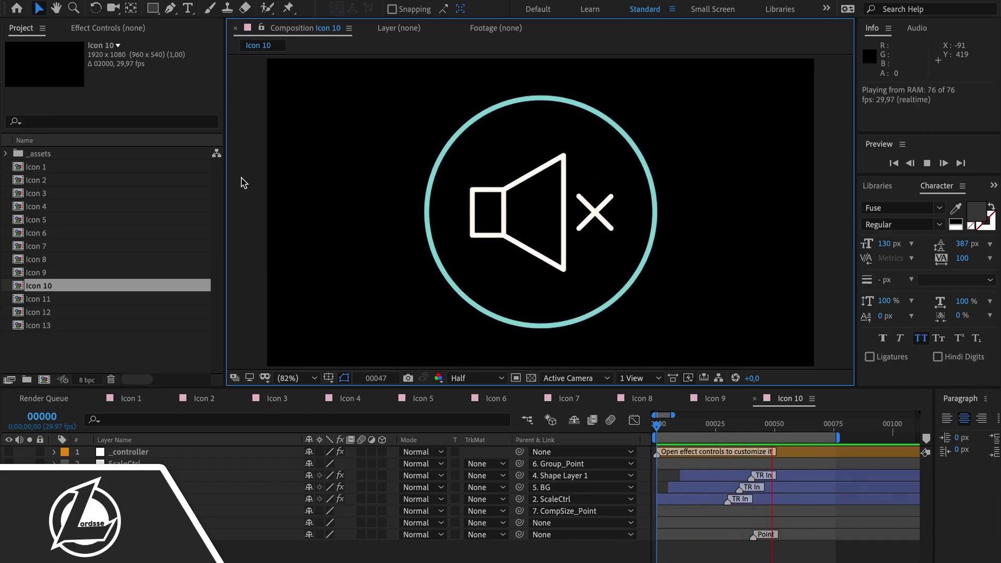
double_click(105, 299)
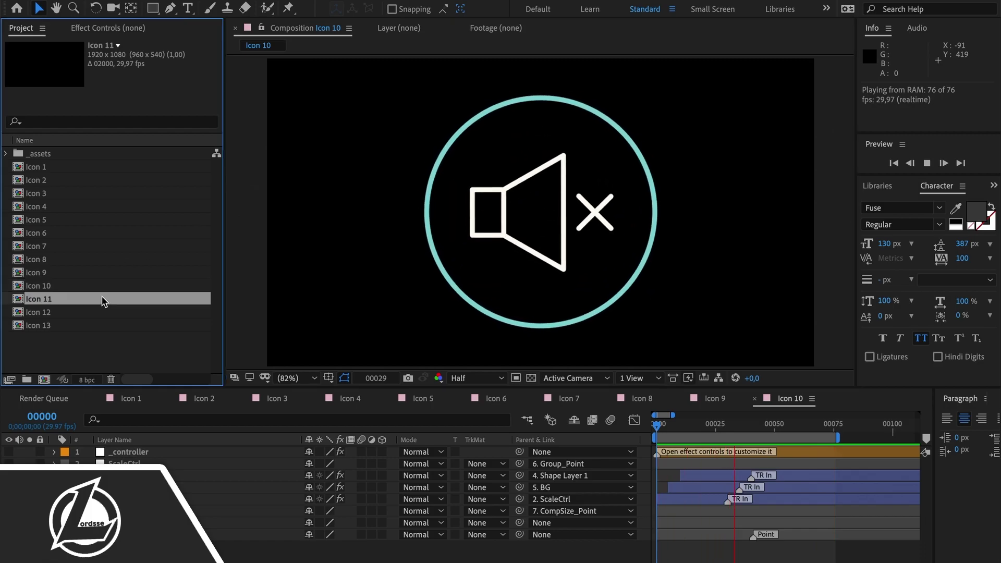
left_click(314, 377)
left_click(290, 131)
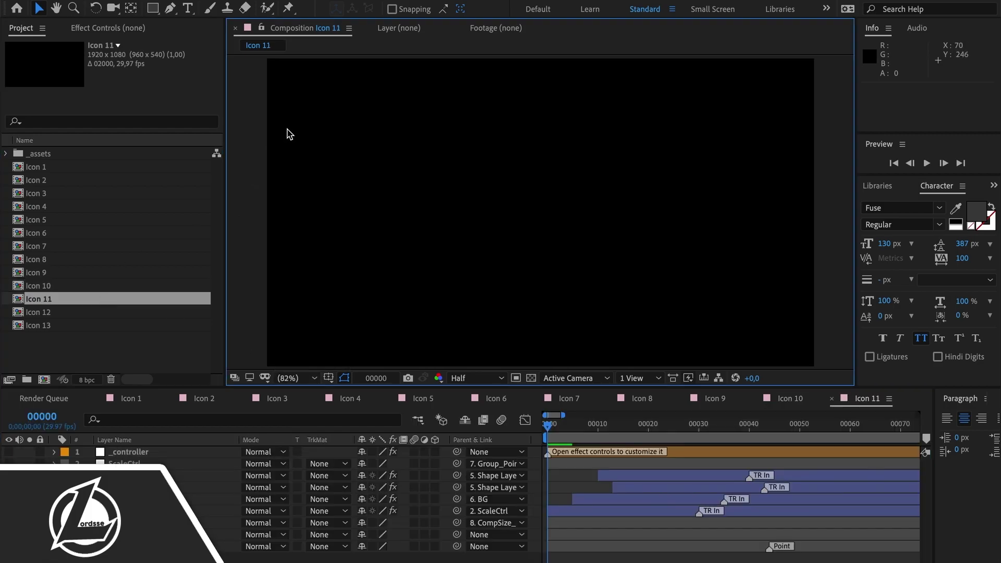
key("space")
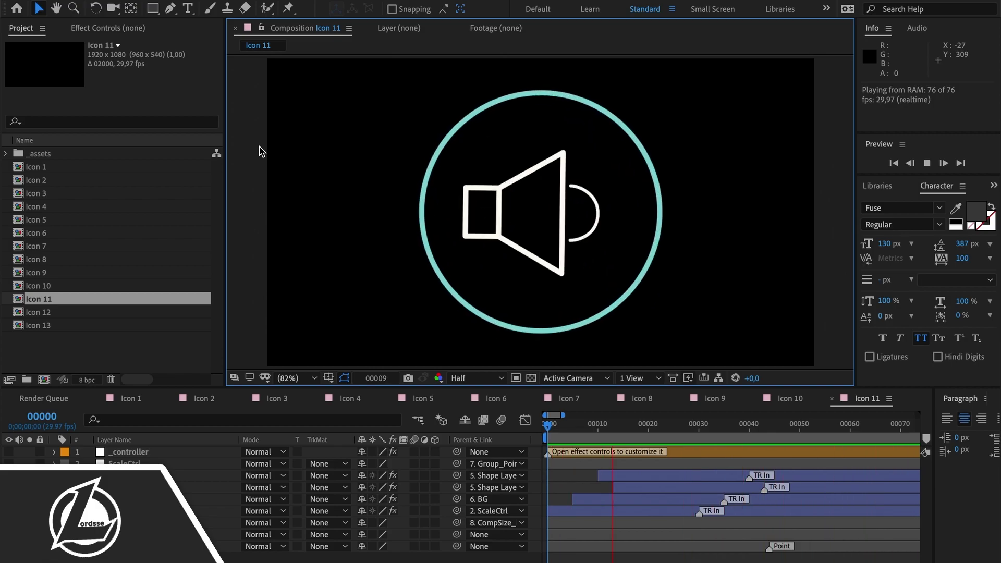
Step: Open, fit and preview Icon 12's camera and Icon 13's envelope animations
double_click(107, 313)
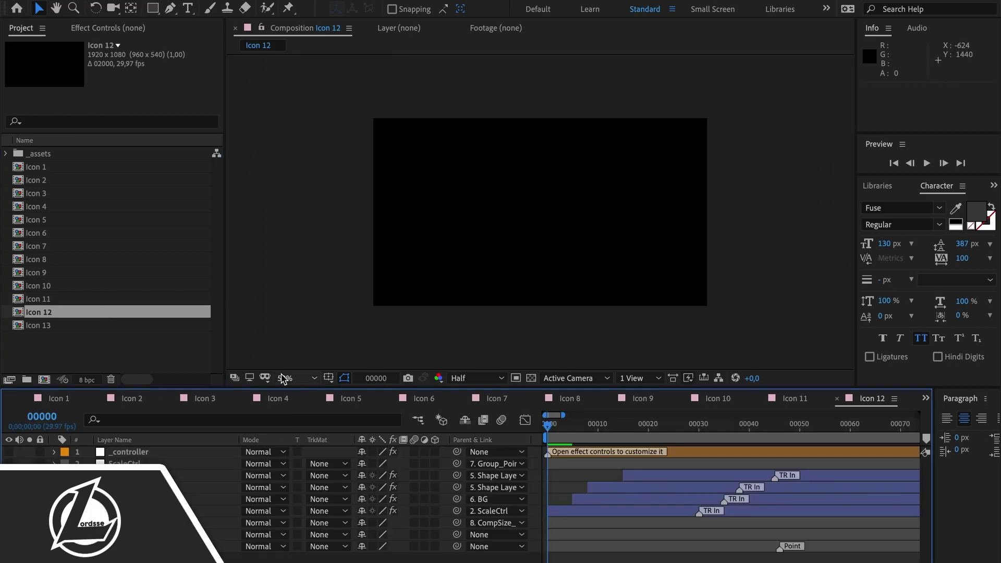
left_click(283, 379)
left_click(292, 130)
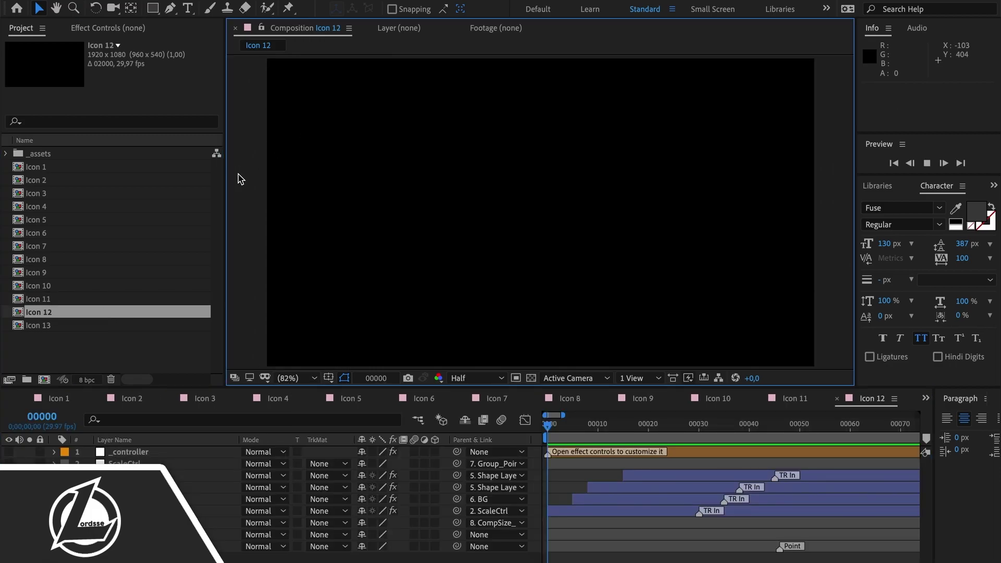
key("space")
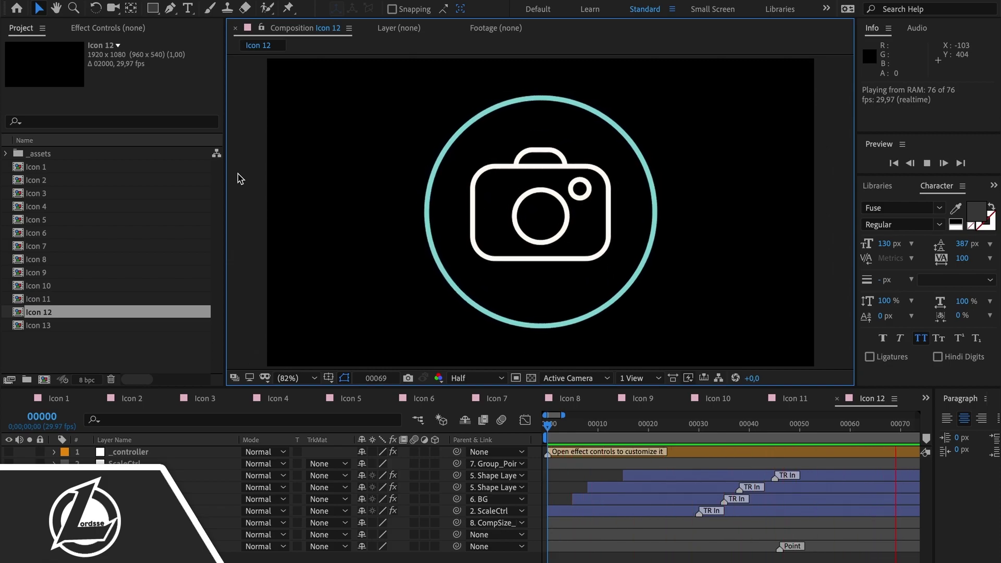
double_click(60, 325)
left_click(304, 380)
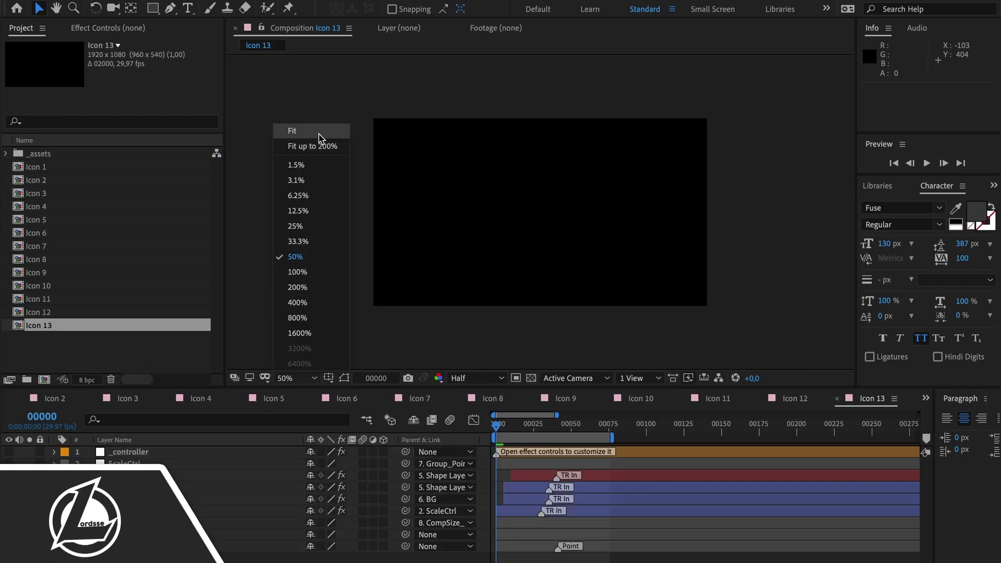
left_click(318, 146)
key("space")
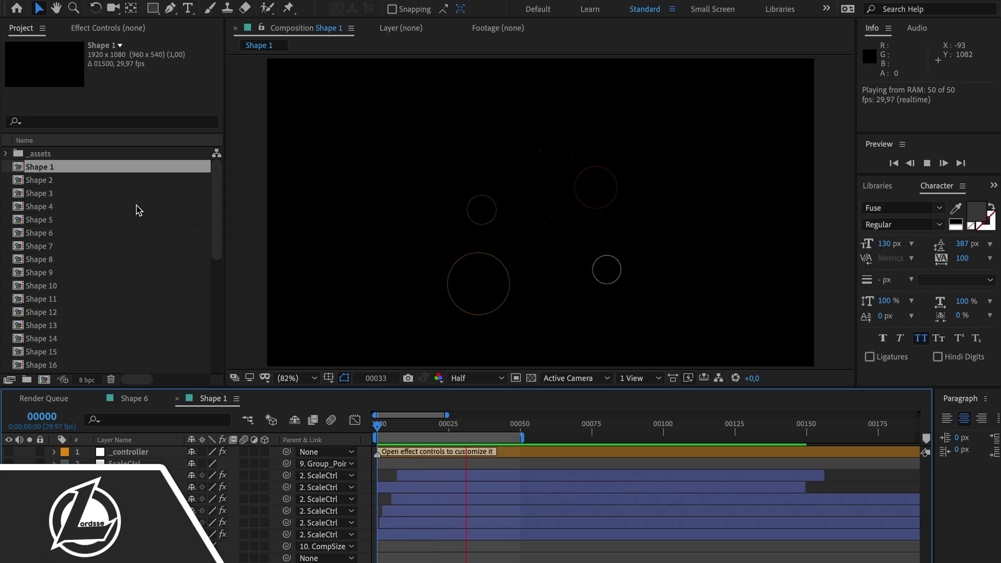
Step: Open Shape 2, Shape 3 and Shape 4, previewing Shape 2 and Shape 4
double_click(74, 180)
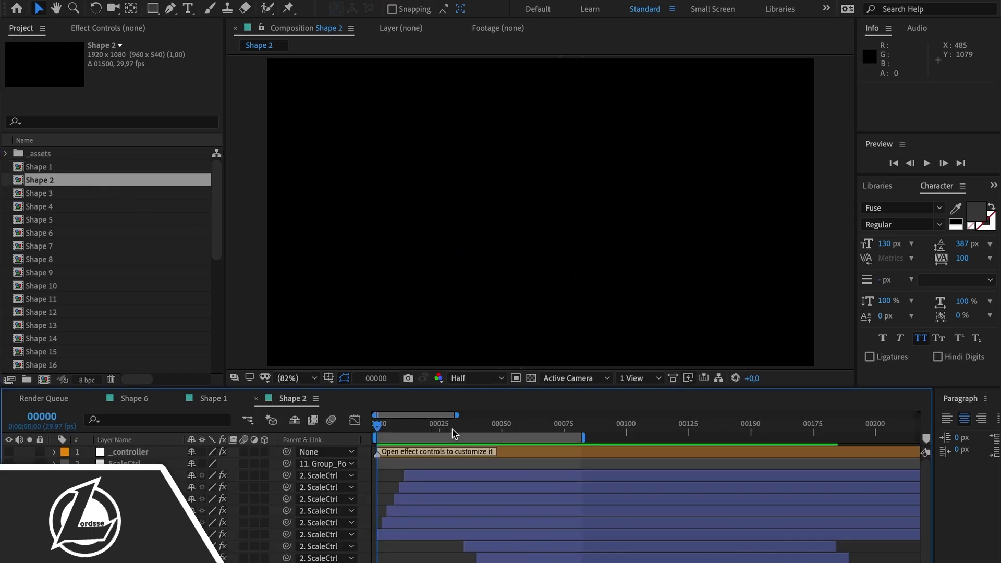
key("space")
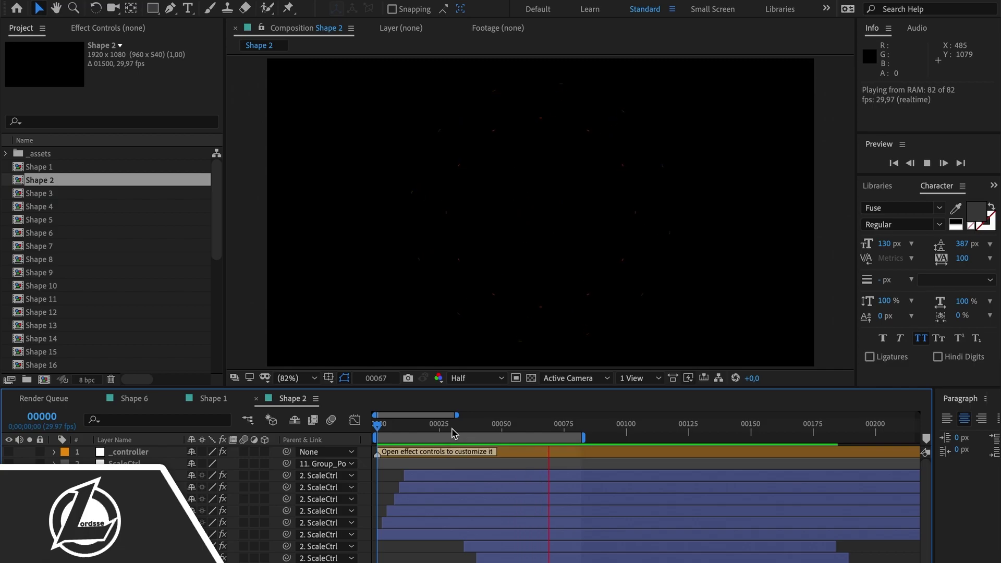
double_click(53, 194)
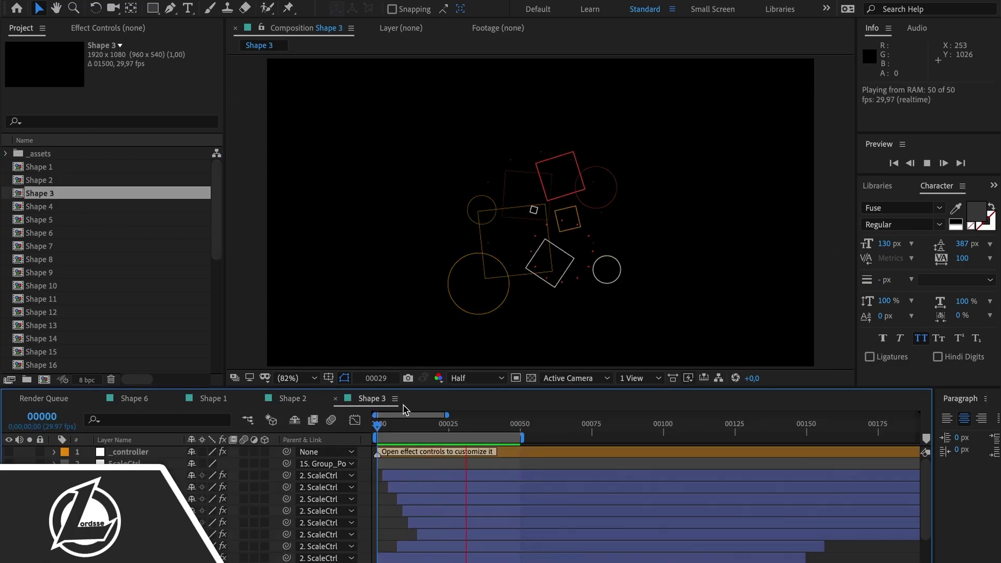
double_click(150, 208)
key("space")
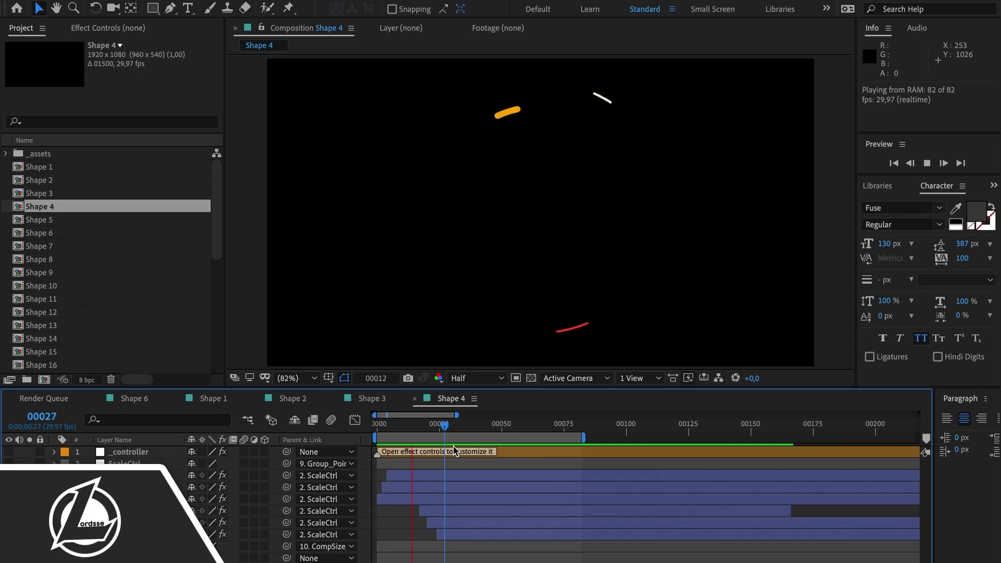
Step: Open Shape 5 through Shape 8, previewing the Shape 7 and Shape 8 animations
double_click(59, 220)
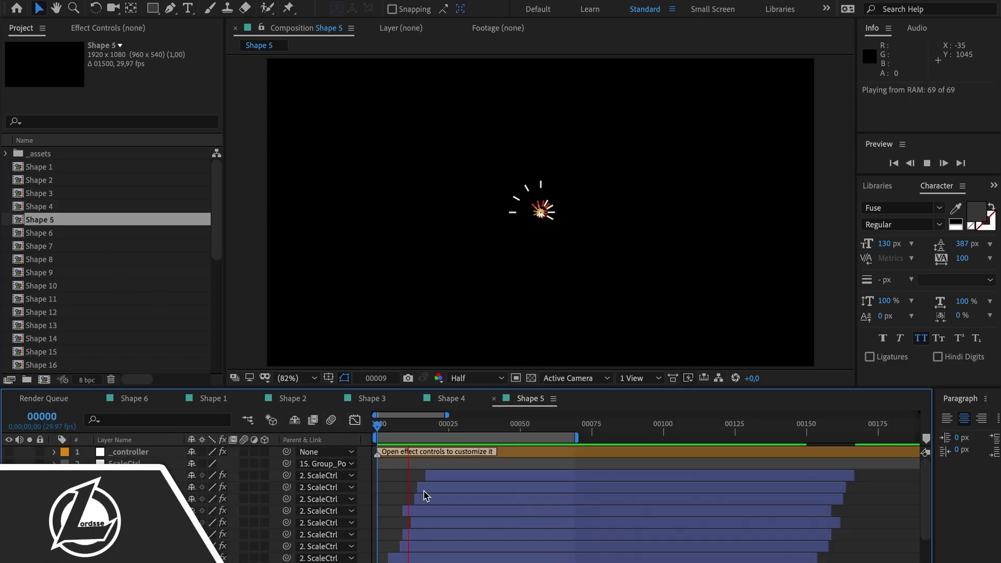
double_click(63, 233)
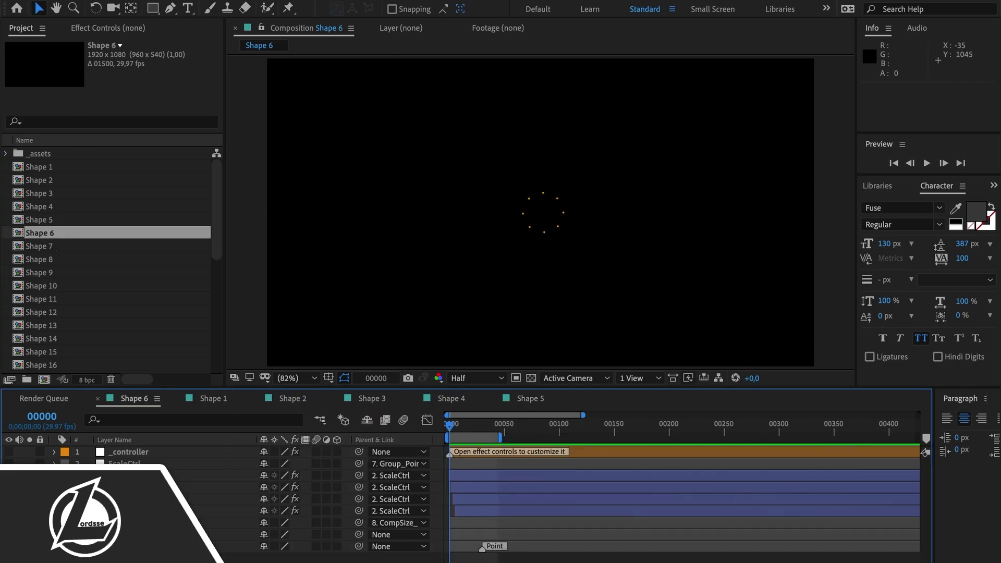
double_click(63, 245)
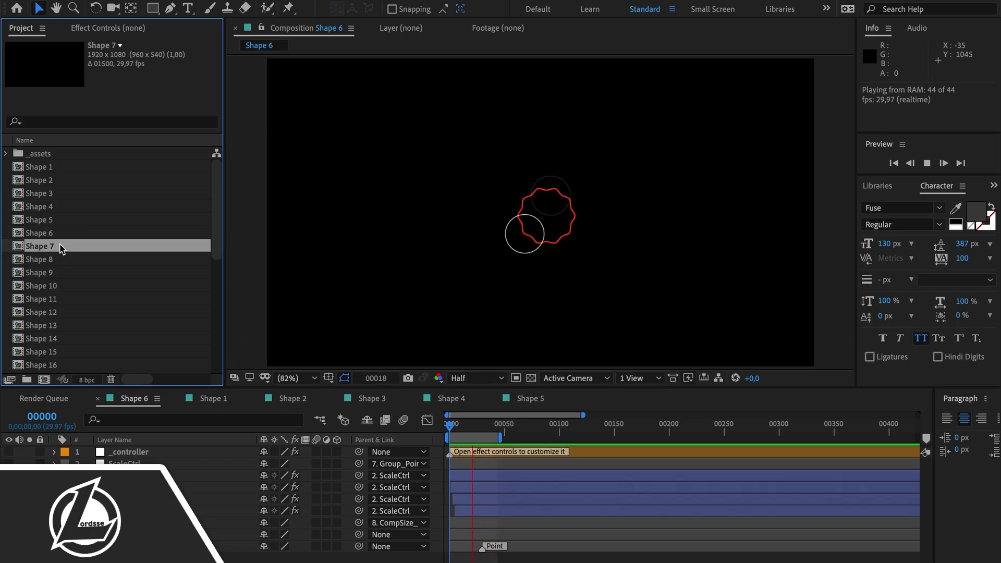
key("space")
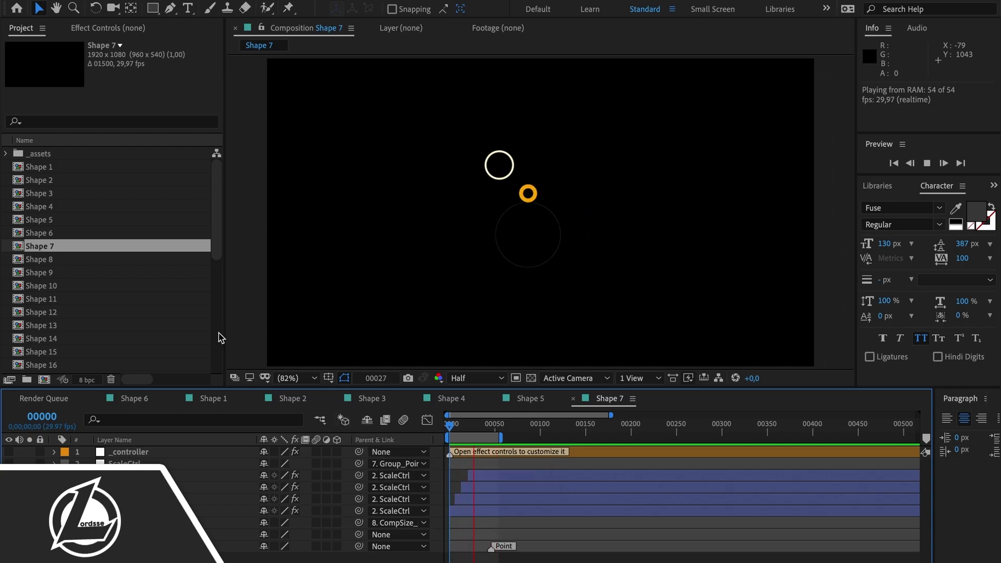
double_click(68, 260)
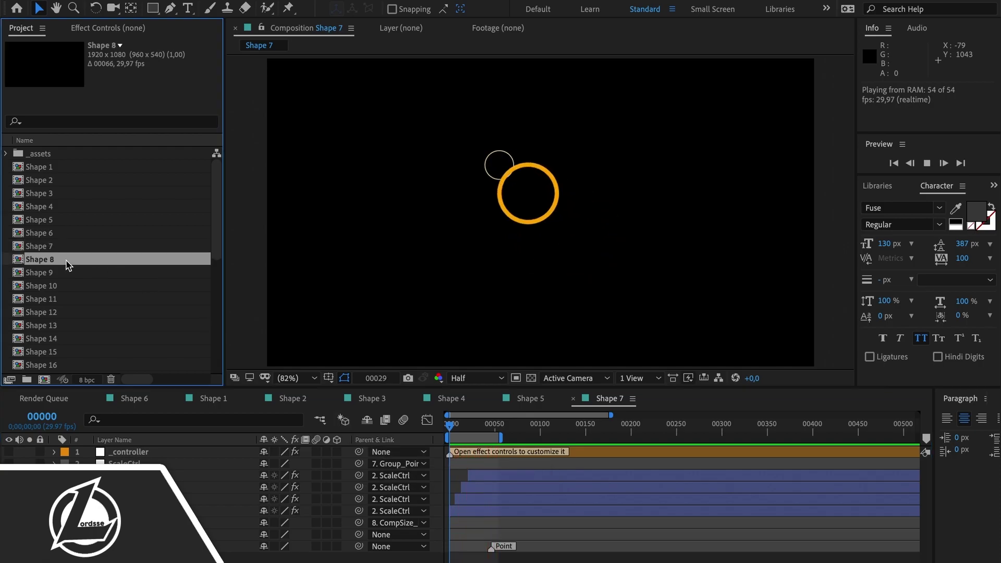
key("space")
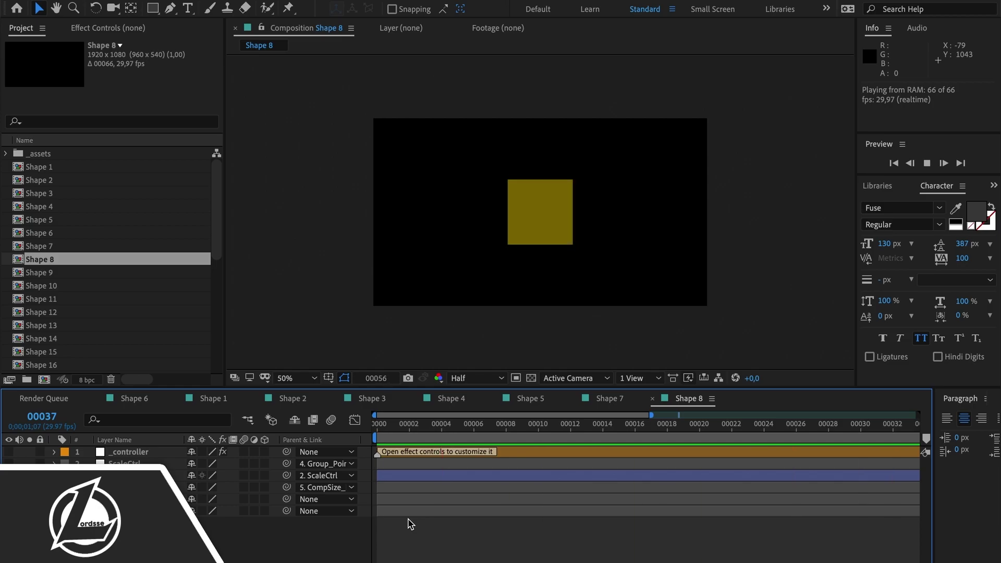
Step: Show the Shape 9 ring at Fit magnification, then open and preview Shape 10's cross
double_click(52, 273)
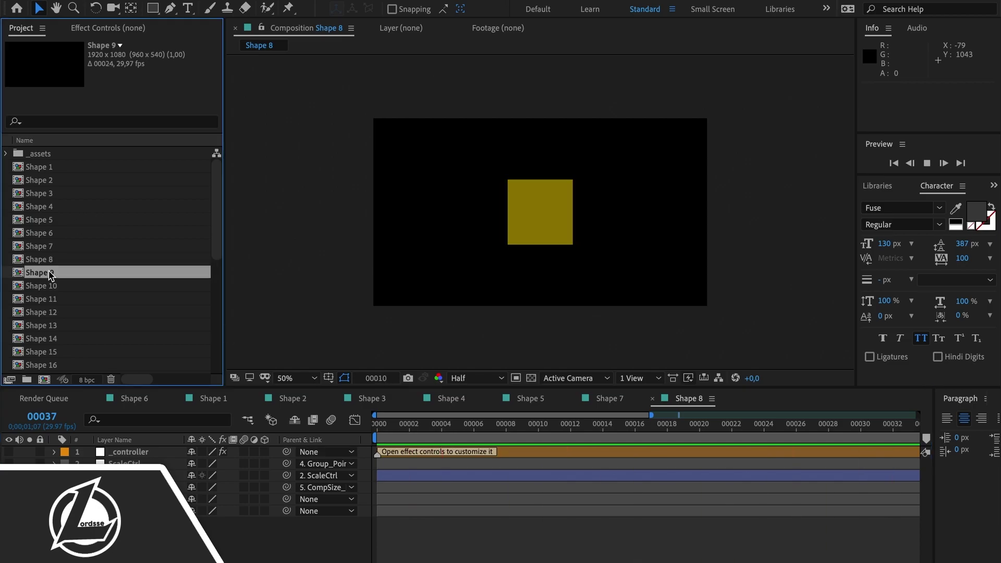
left_click(289, 379)
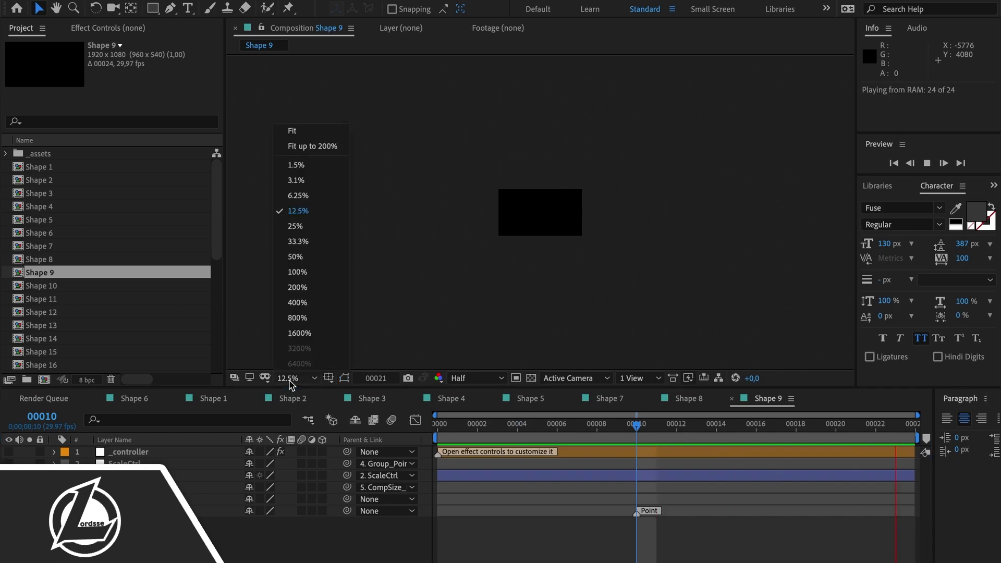
left_click(292, 131)
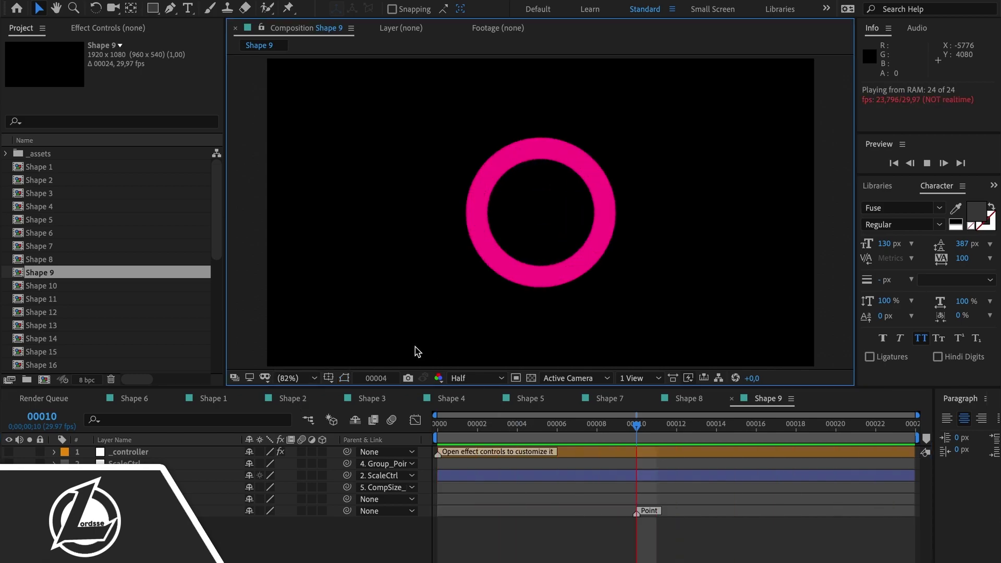
double_click(50, 287)
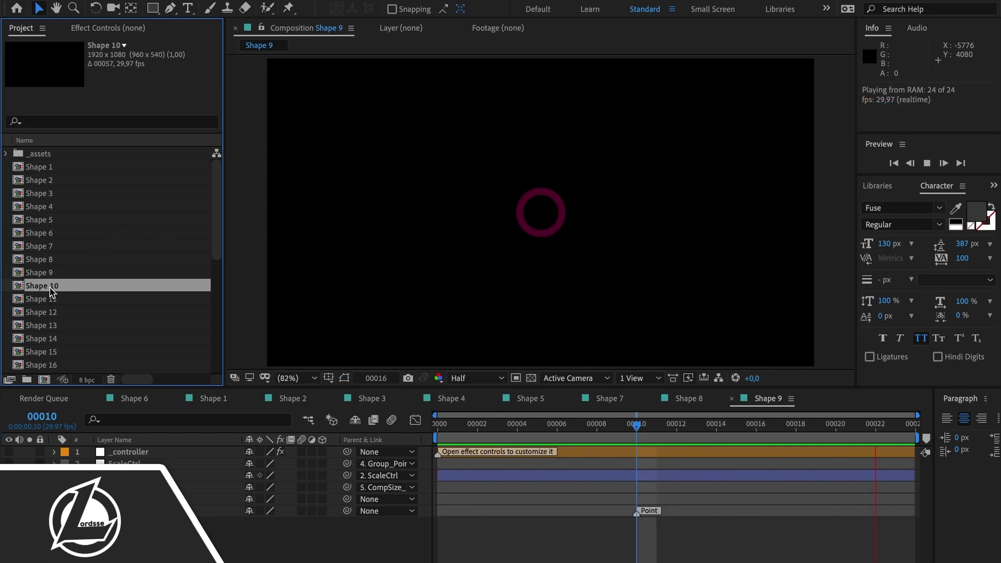
key("space")
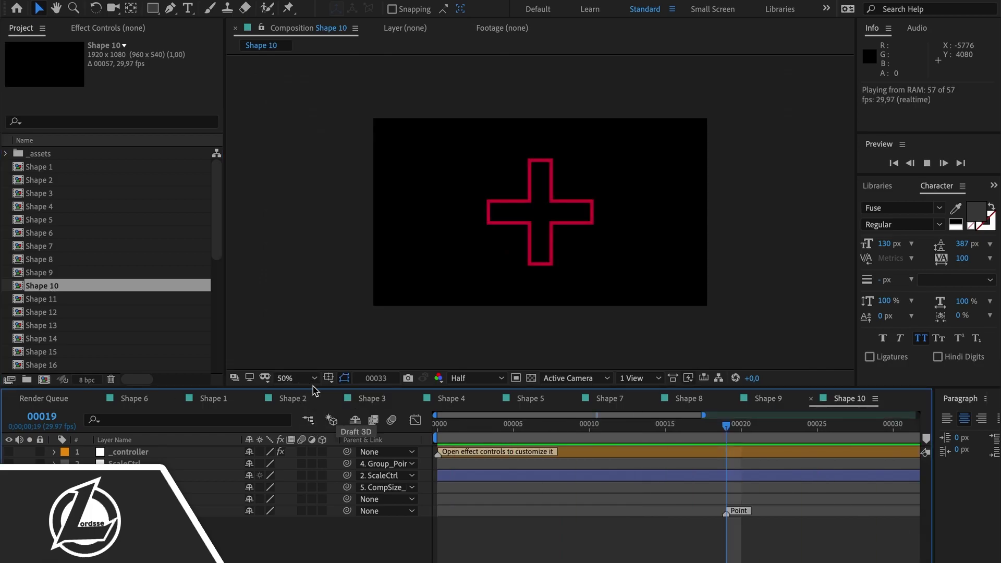
Step: Open Shape 11, fit it to the viewer and preview its triangle
left_click(52, 303)
double_click(50, 302)
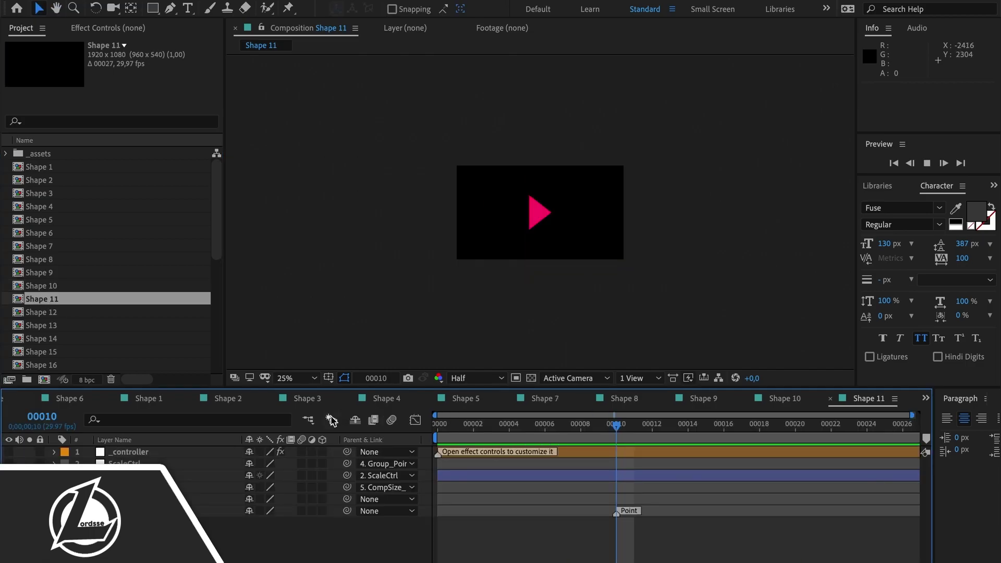
left_click(312, 379)
left_click(298, 128)
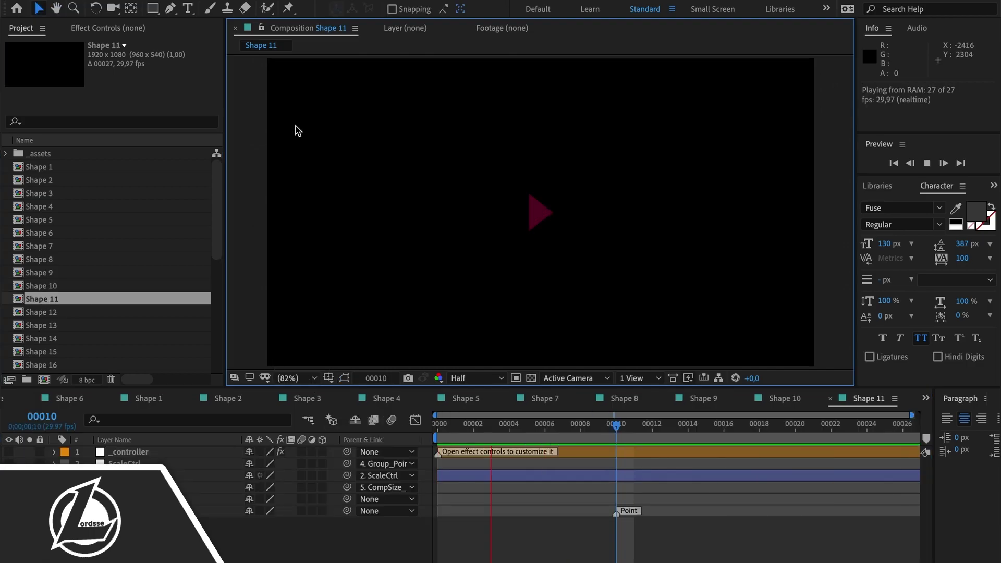
key("space")
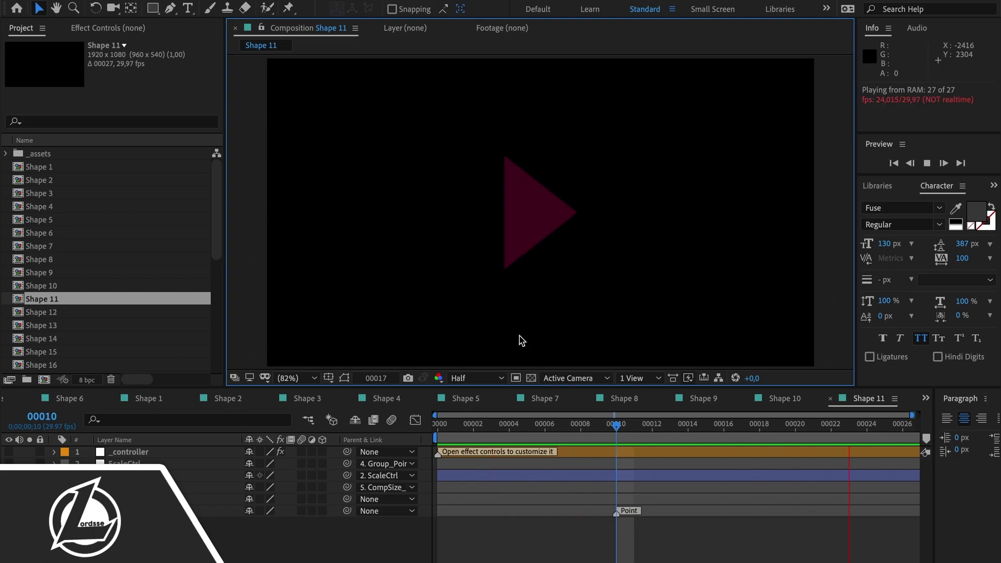
Step: Open Shape 12 at Fit magnification and preview its line animation
double_click(75, 311)
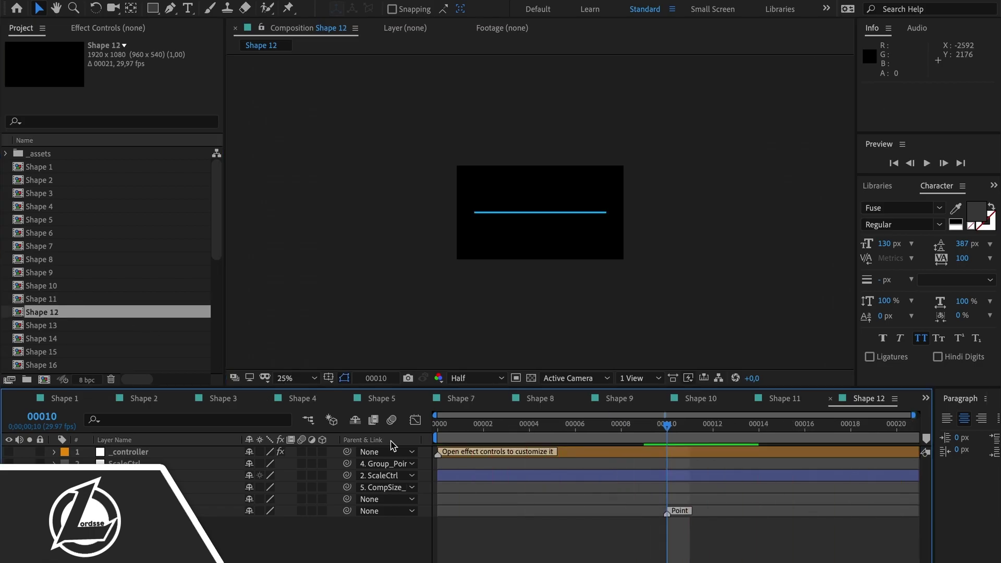
left_click(313, 378)
left_click(303, 128)
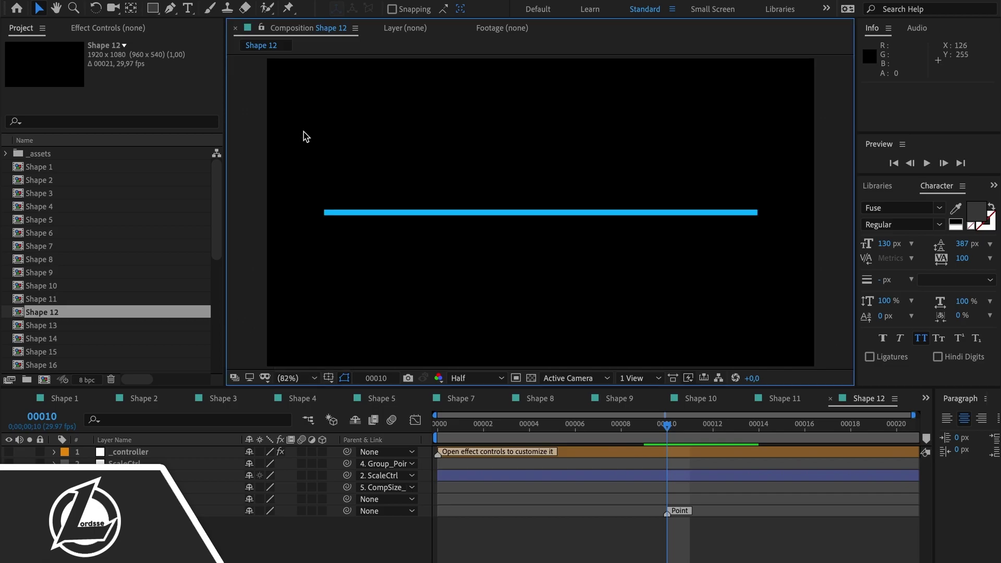
key("space")
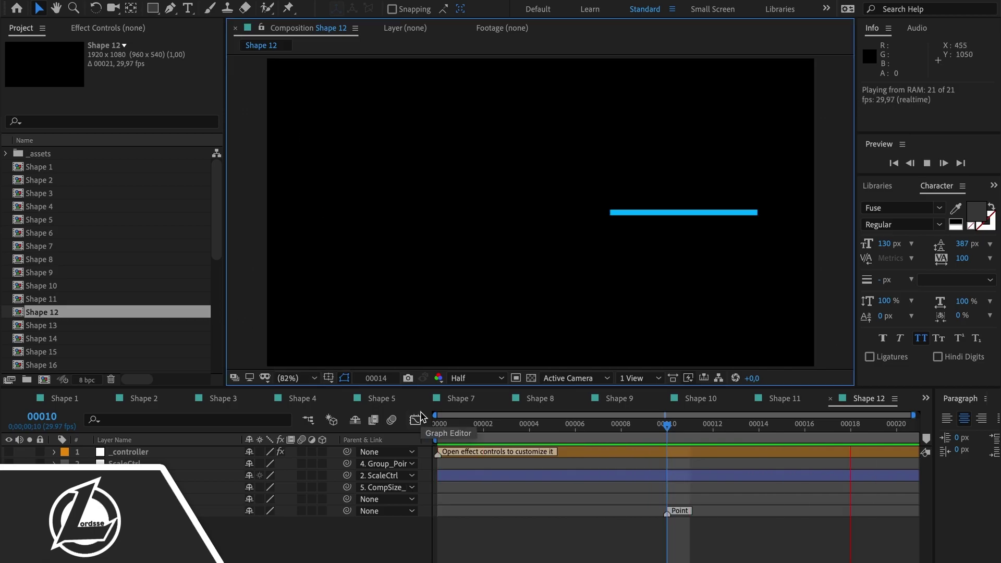
Step: Open Shape 13, fit its bars to the viewer and preview them
scroll(51, 354, "down", 2)
scroll(51, 355, "down", 1)
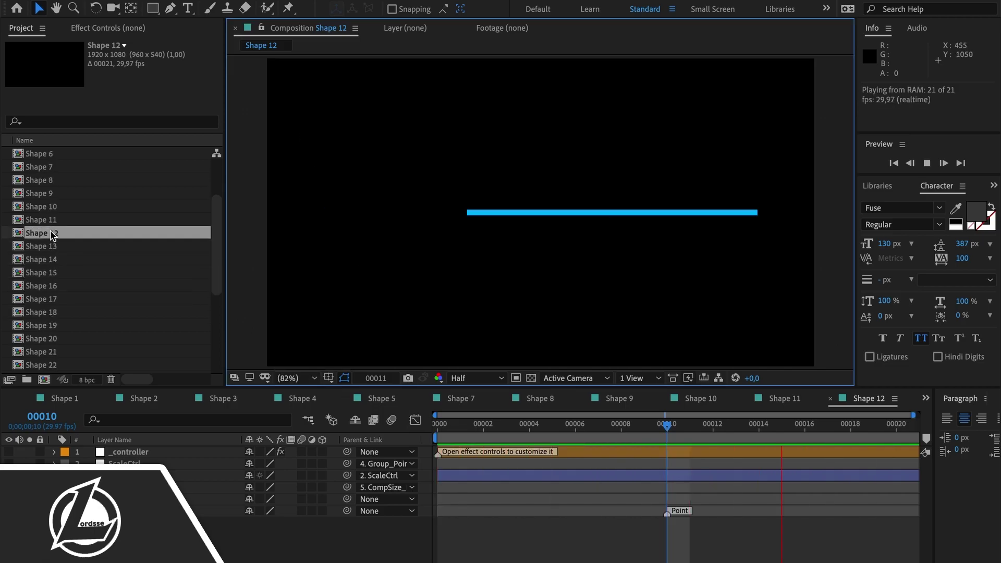
double_click(48, 246)
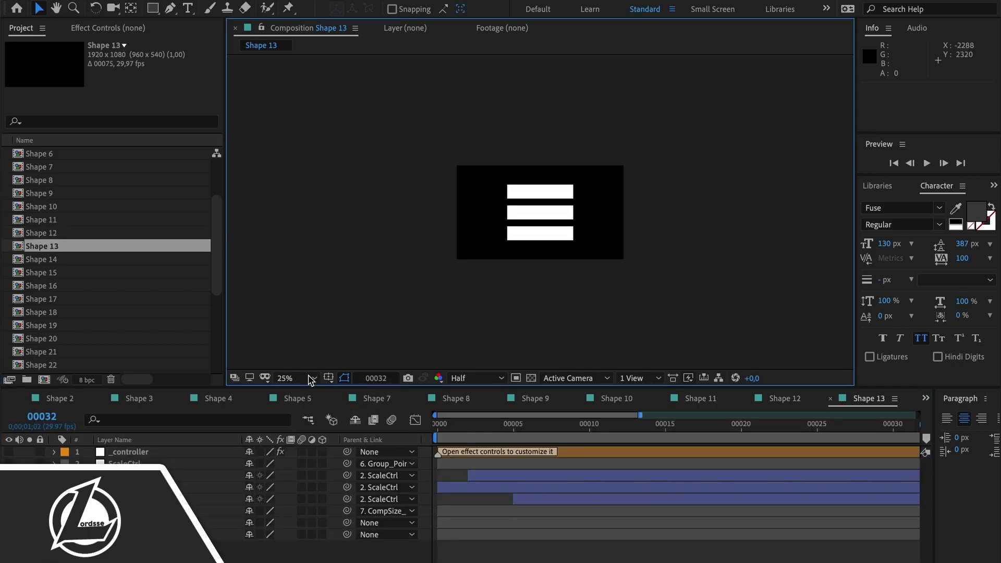
left_click(376, 378)
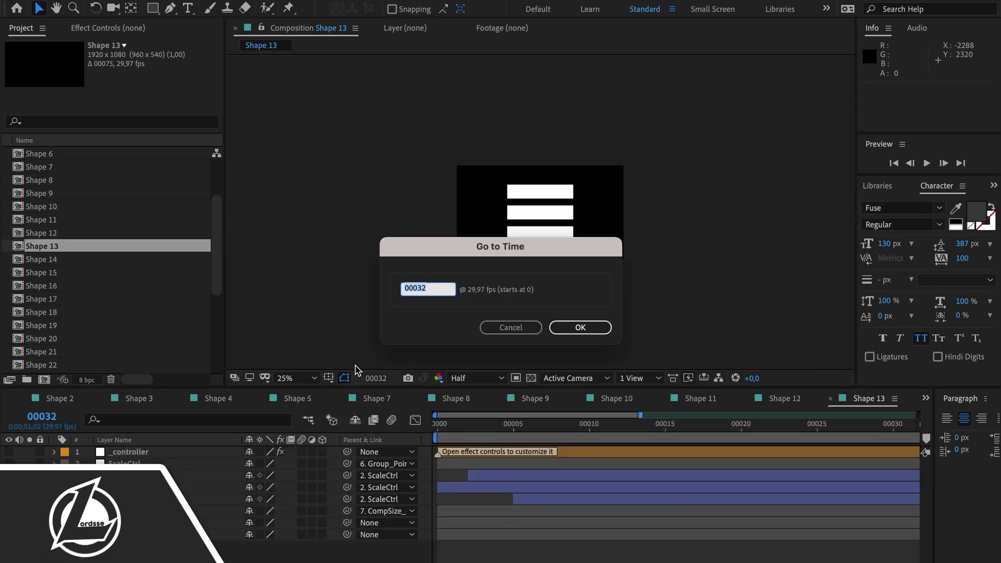
left_click(519, 327)
left_click(308, 378)
left_click(316, 131)
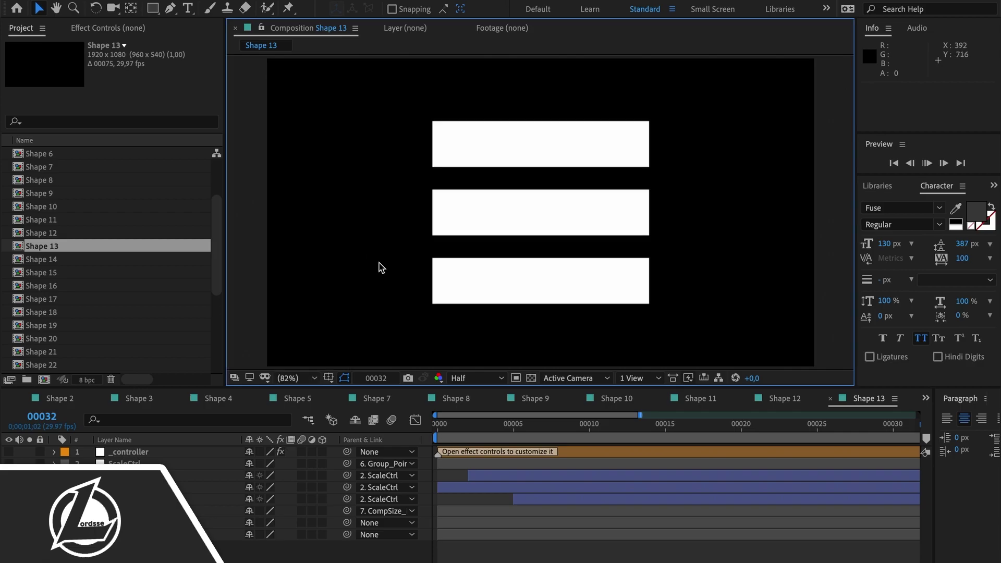
key("space")
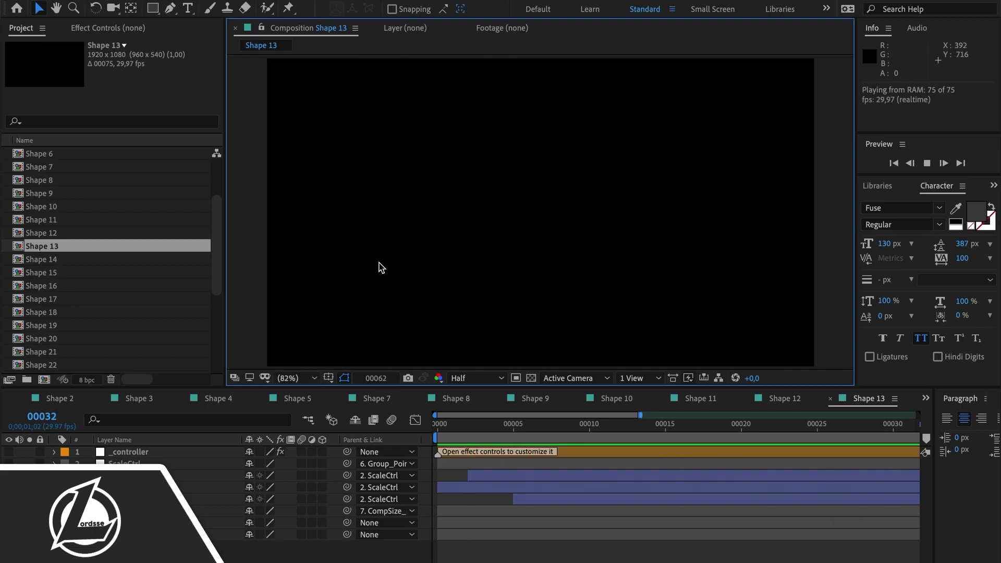
Step: Fit and preview Shape 14's dot grid, then select Shape 15 in the project list
double_click(64, 258)
left_click(292, 377)
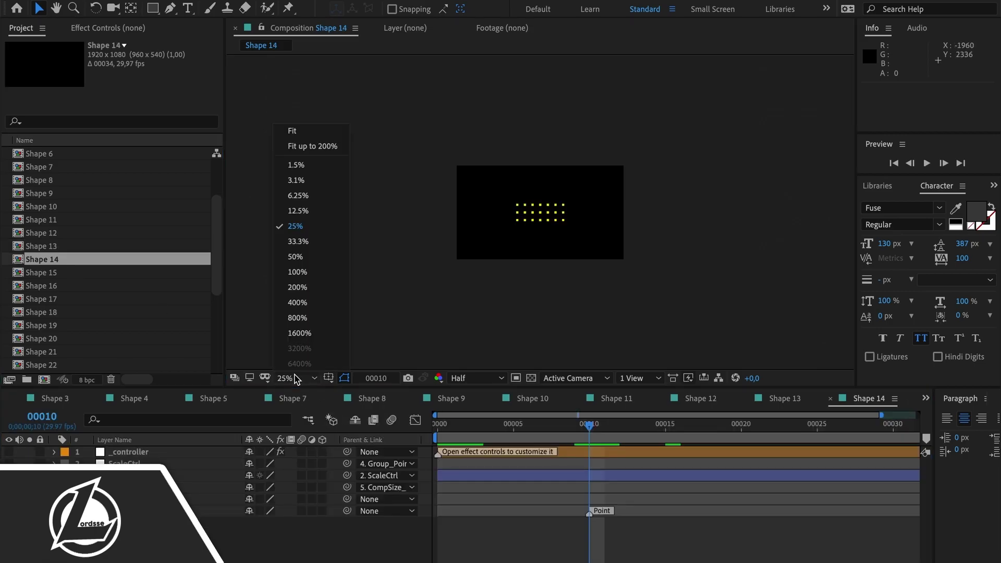
left_click(290, 129)
key("space")
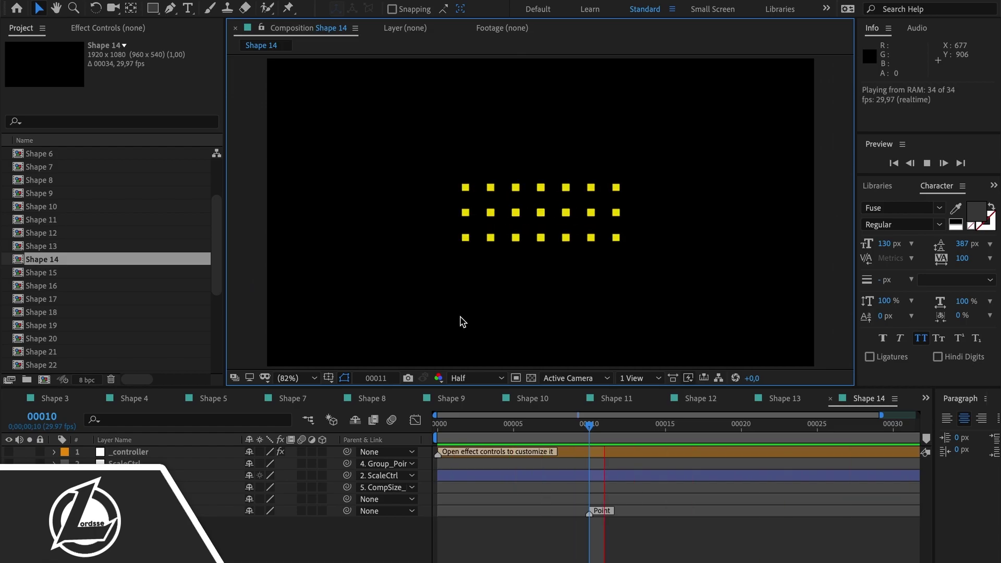
left_click(96, 272)
Step: Open Shape 15 at Fit magnification and preview its animation
double_click(97, 274)
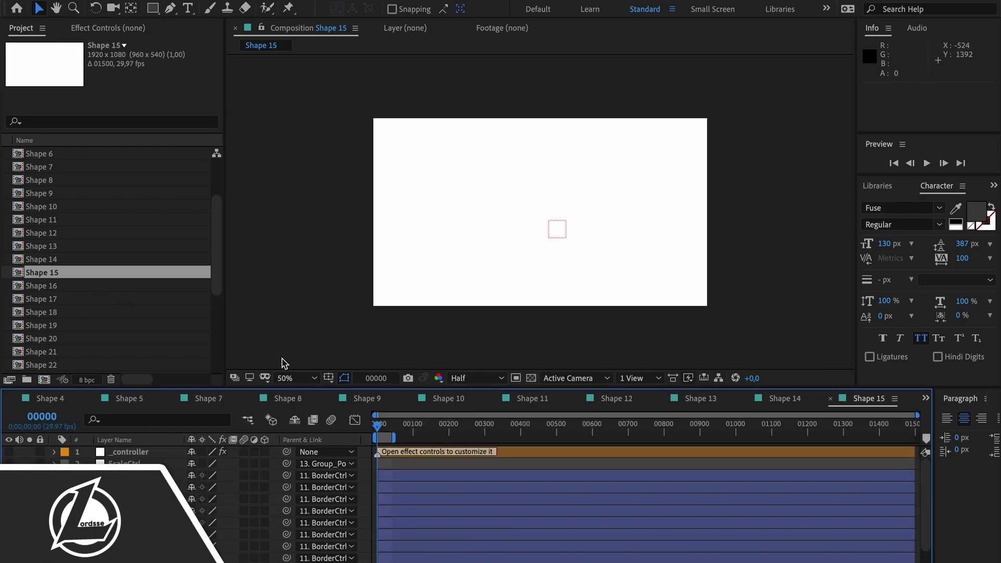
left_click(310, 377)
left_click(306, 143)
key("space")
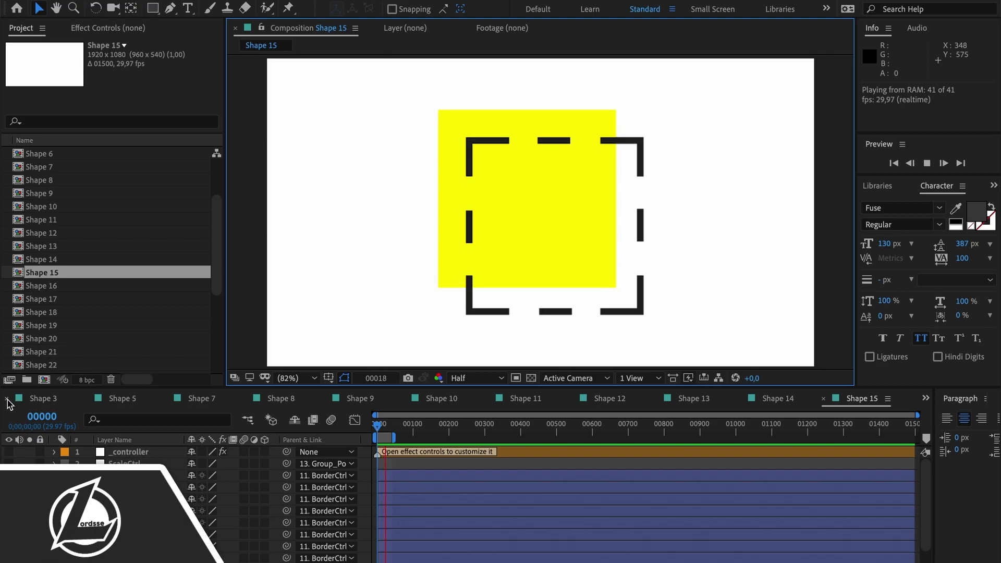
Step: Close the older composition timelines, including Shape 4, Shape 1 and Shape 5
left_click(13, 398)
left_click(9, 399)
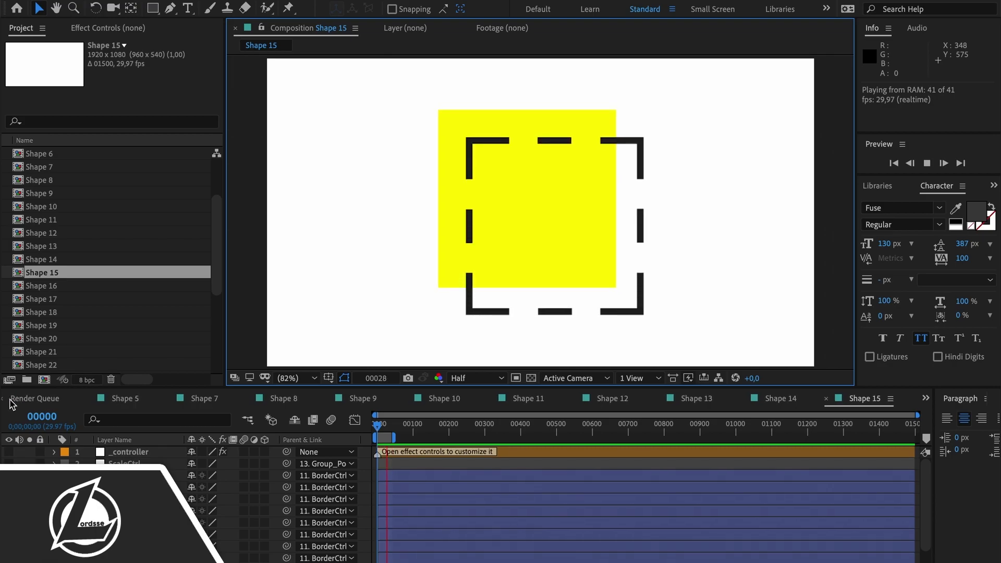
left_click(98, 398)
left_click(98, 398)
left_click(98, 398)
left_click(98, 399)
left_click(97, 399)
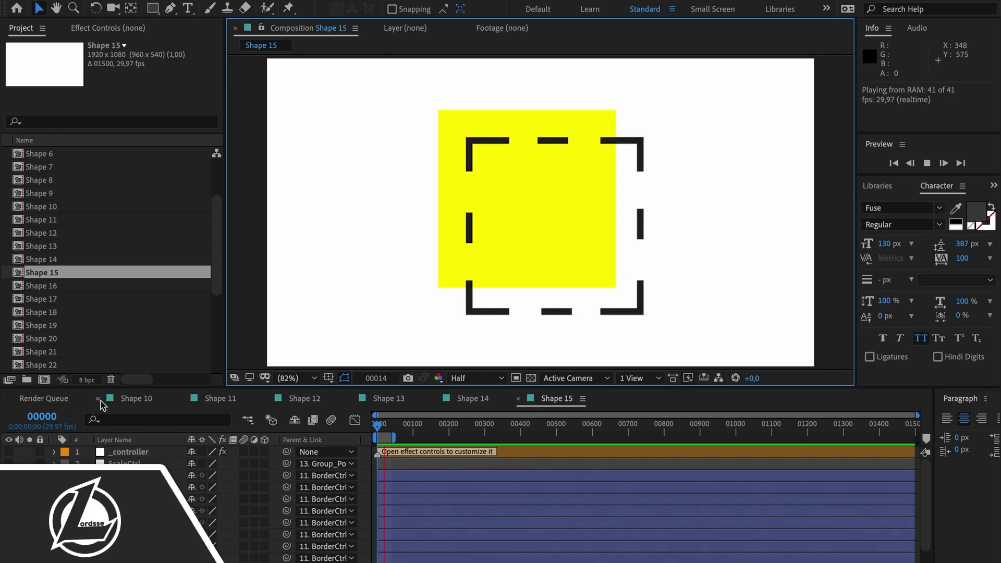
left_click(98, 398)
left_click(98, 399)
Step: Open and preview Shape 16's triangles and Shape 17's circles
double_click(53, 286)
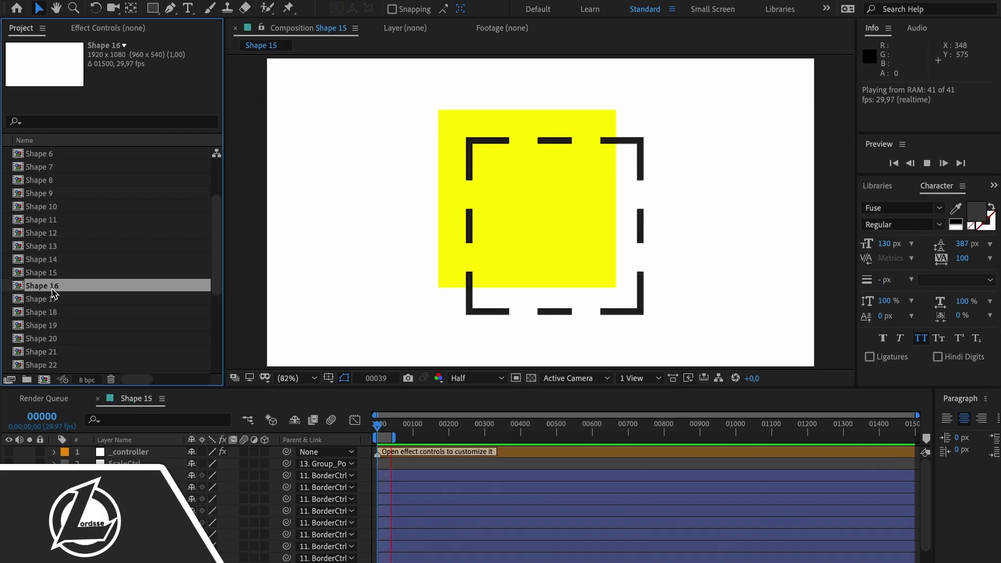
key("space")
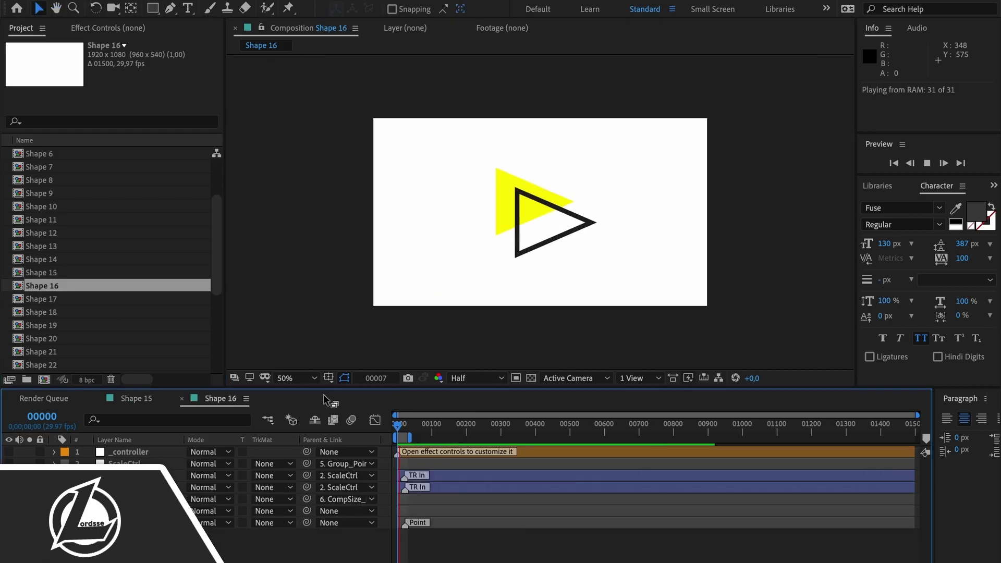
left_click(91, 300)
double_click(90, 300)
key("space")
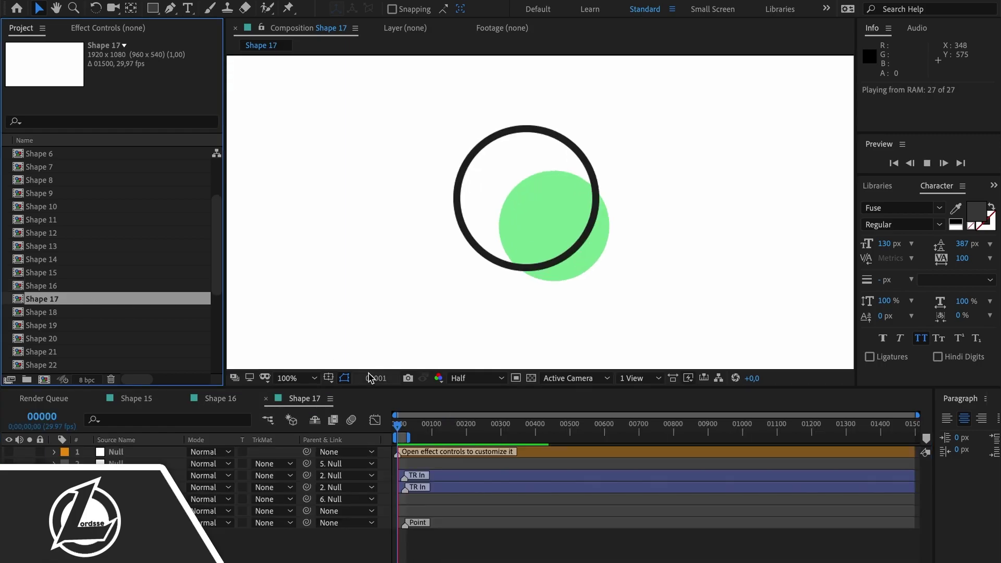
Step: Open and preview Shape 18's zigzag and the Shape 19 animation
left_click(58, 312)
double_click(57, 313)
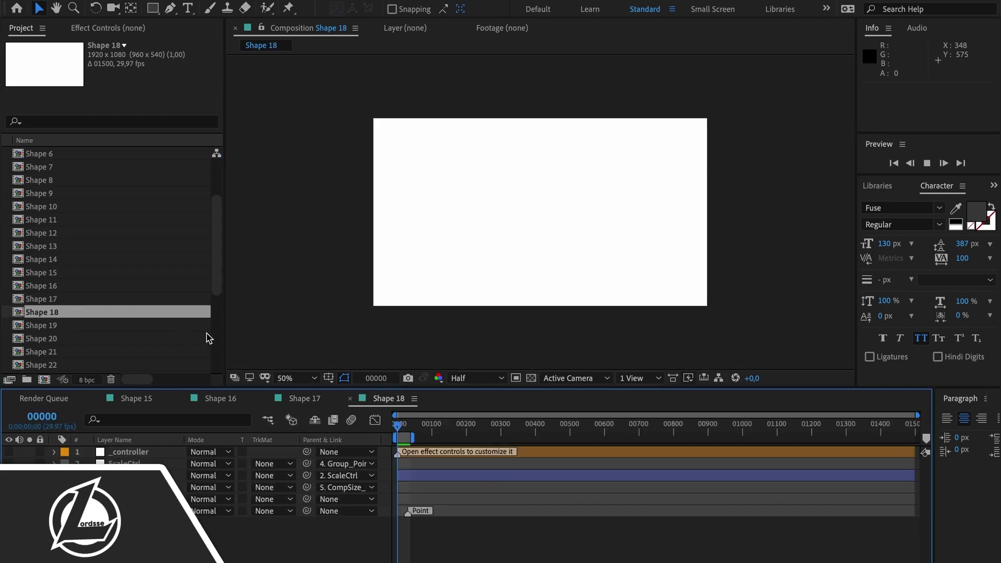
key("space")
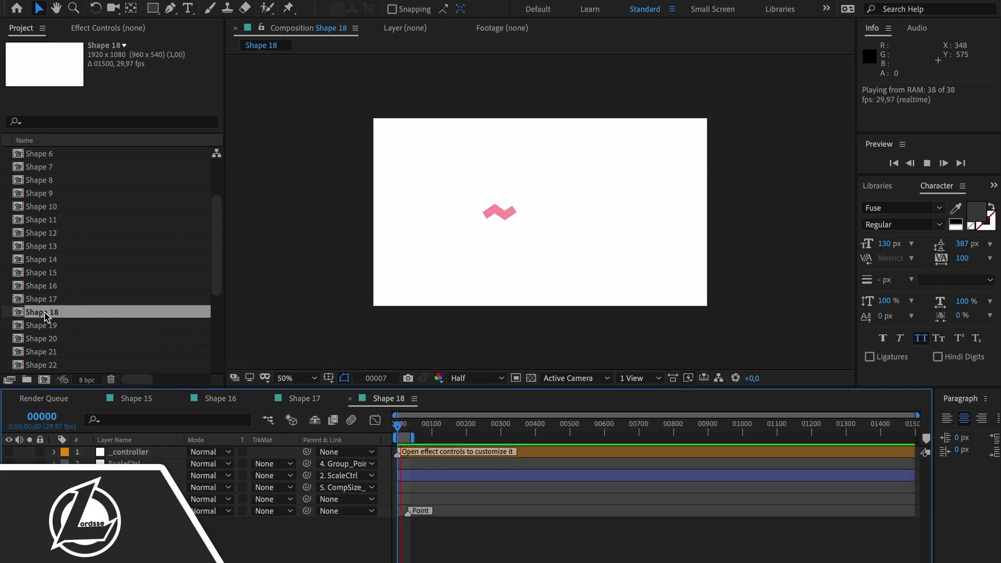
double_click(53, 326)
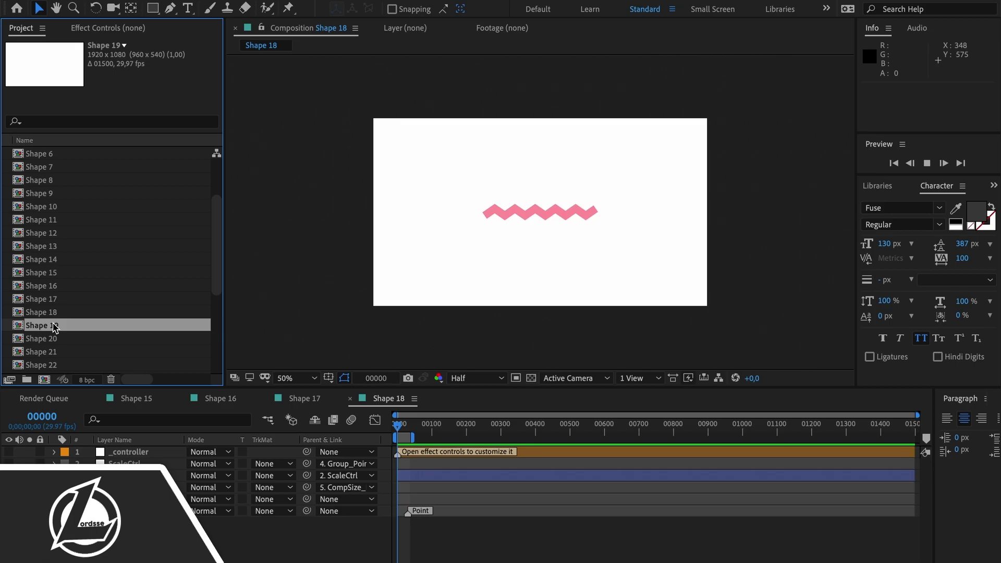
key("space")
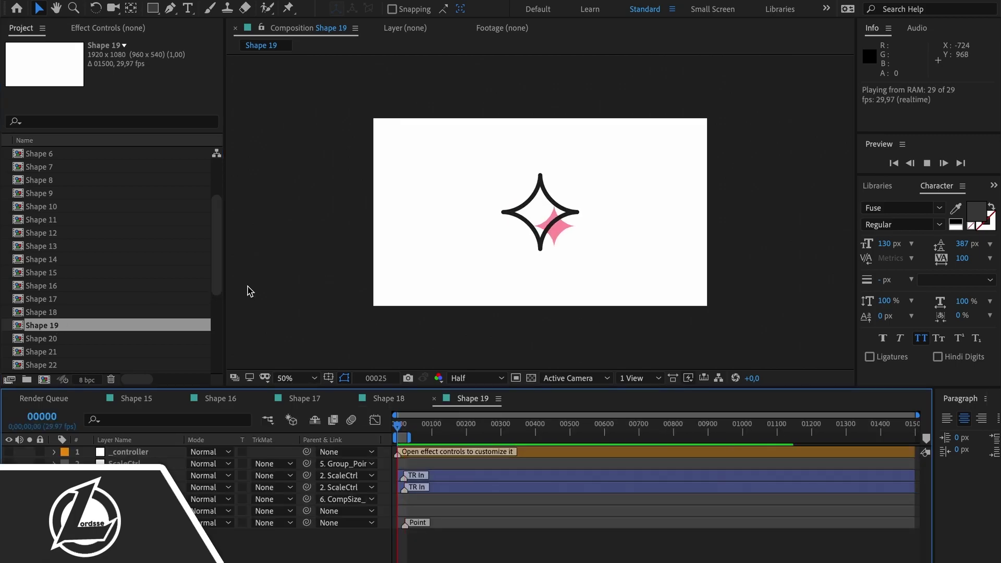
Step: Open Shape 20, stop its preview playback, then open Shape 21
scroll(109, 333, "down", 4)
left_click(58, 233)
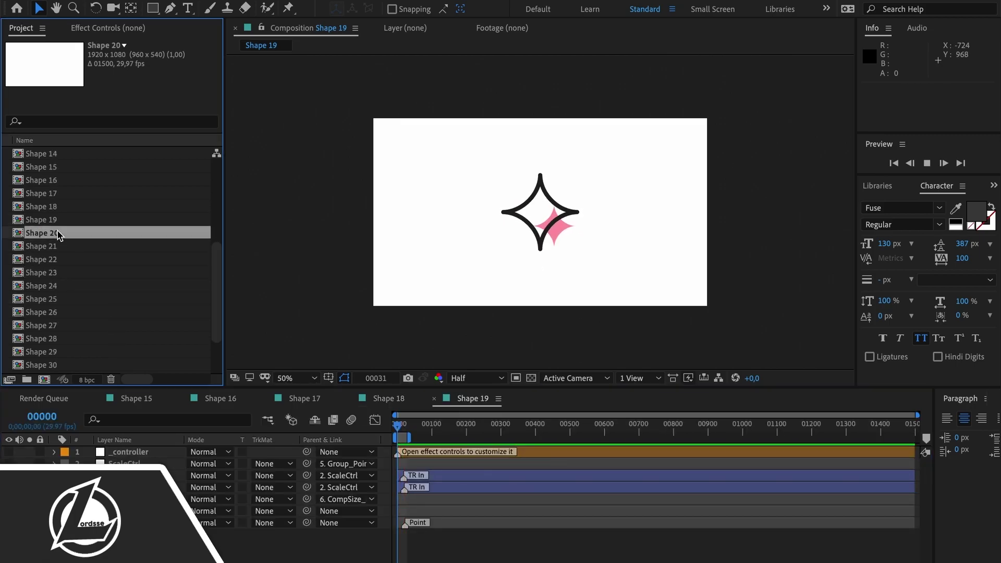
double_click(58, 233)
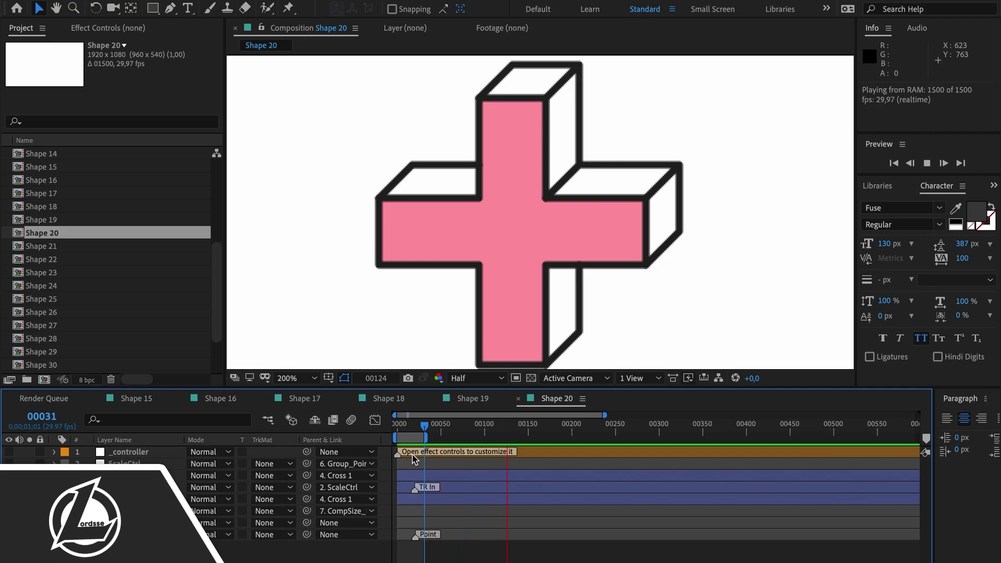
key("space")
key("space")
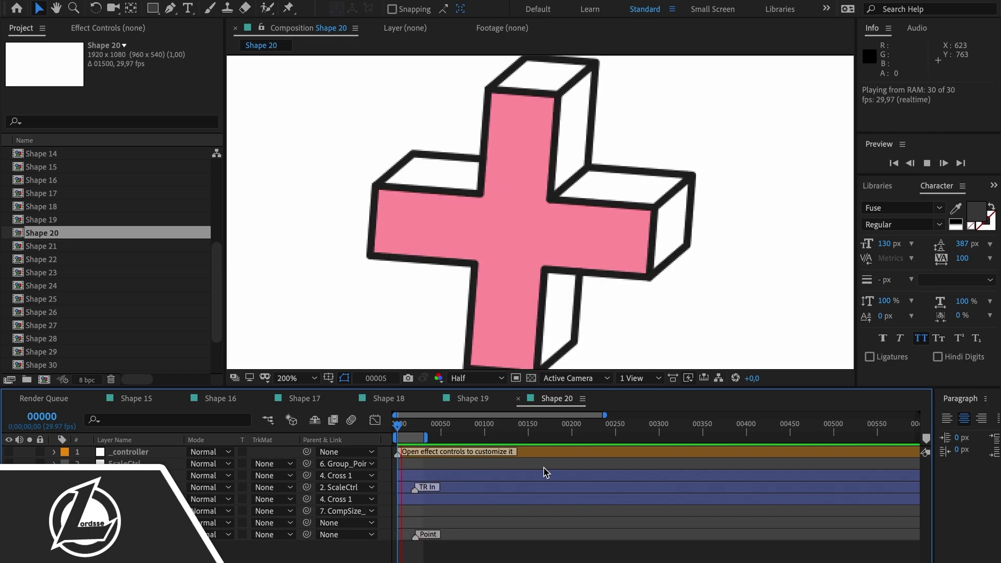
double_click(82, 246)
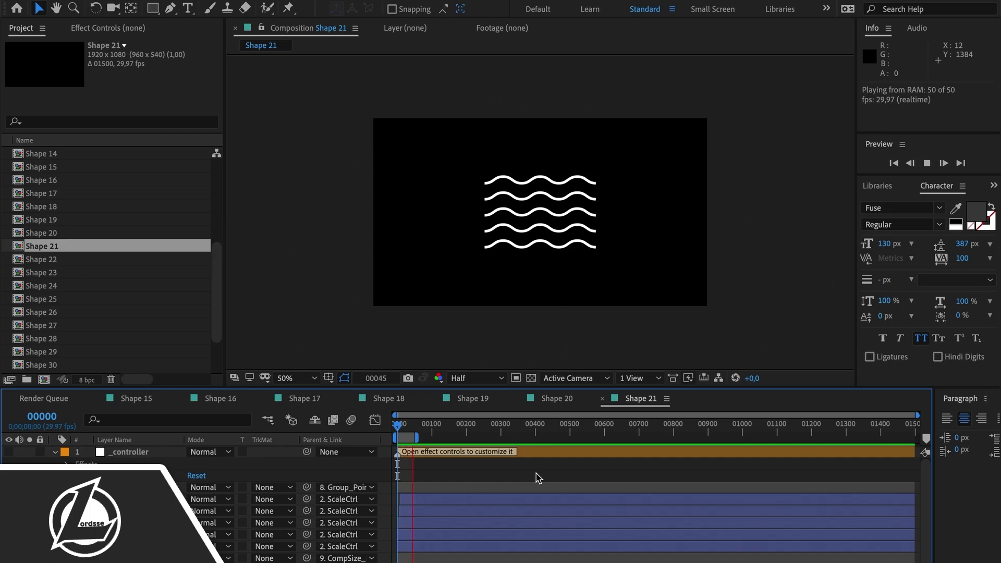
Step: Open and preview Shape 22's triangle, Shape 23, and Shape 24's diamonds
double_click(86, 260)
key("space")
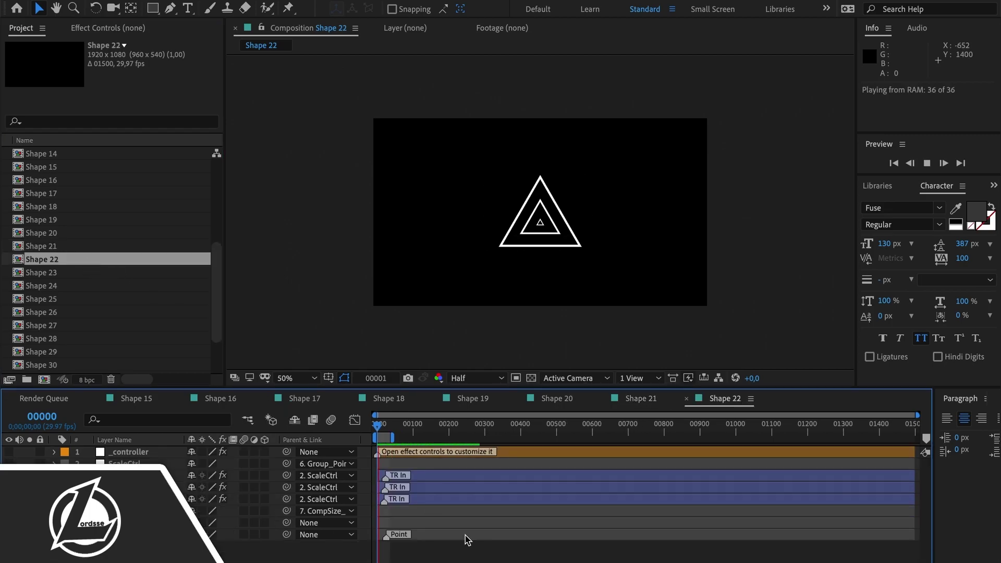
scroll(80, 293, "down", 3)
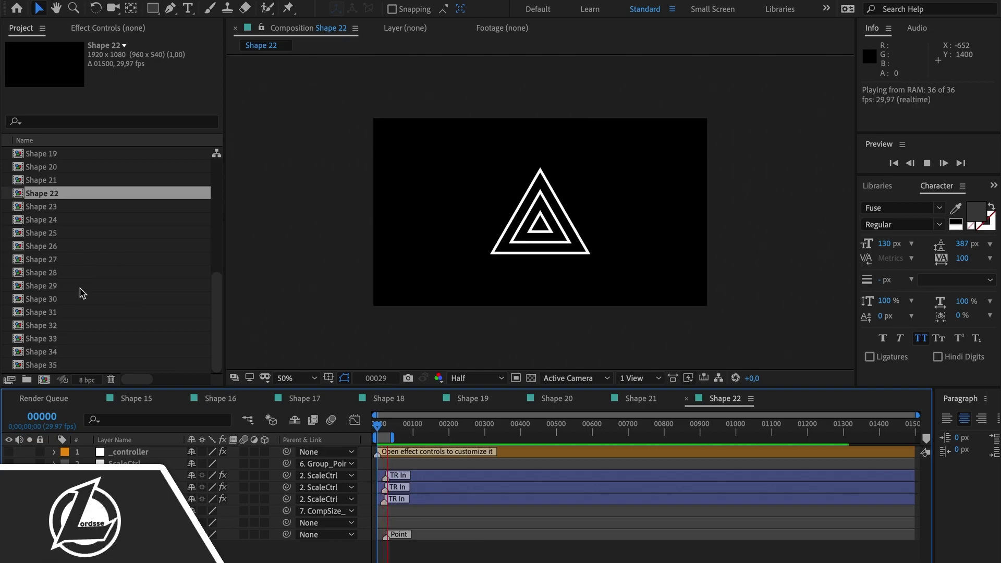
double_click(72, 207)
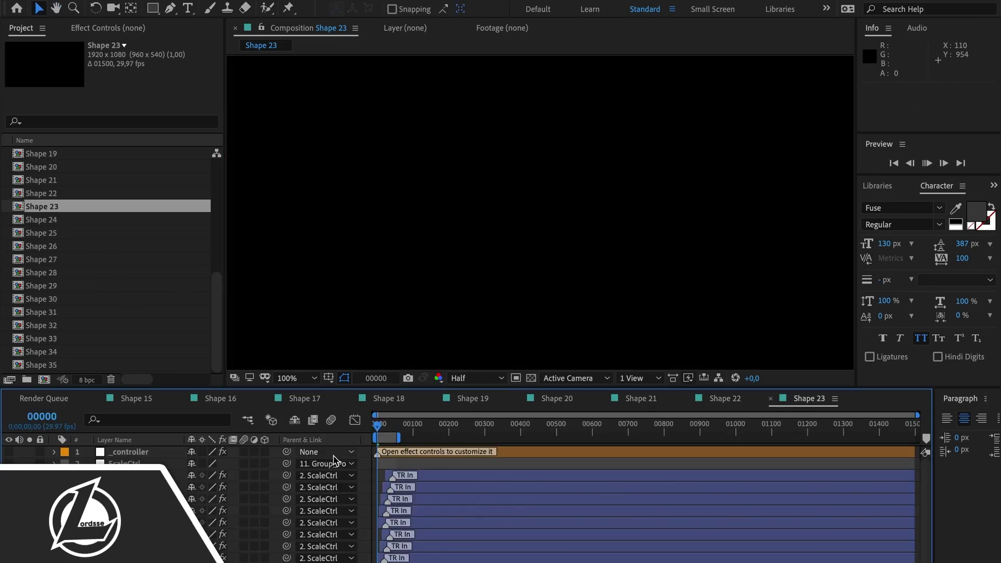
key("space")
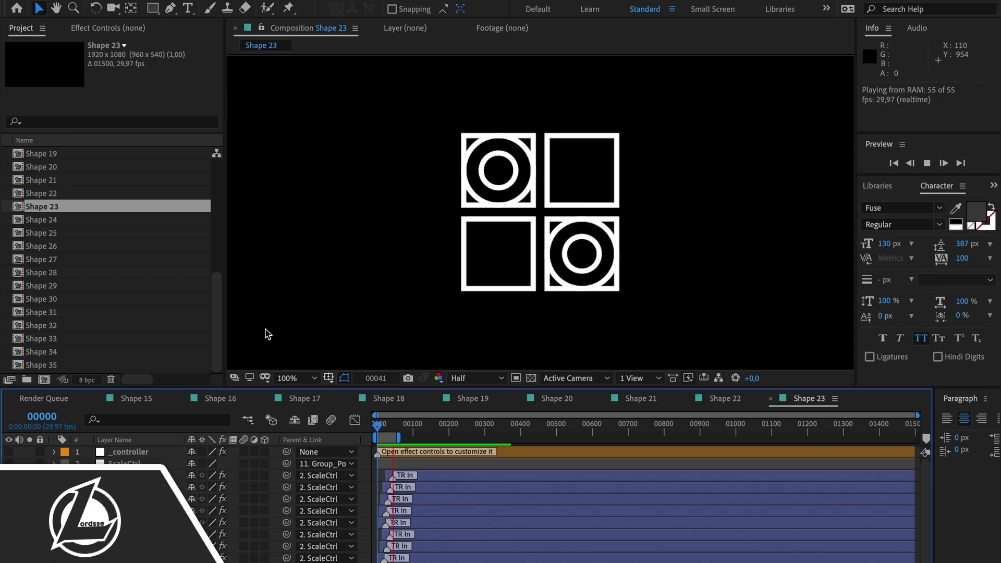
double_click(95, 220)
key("space")
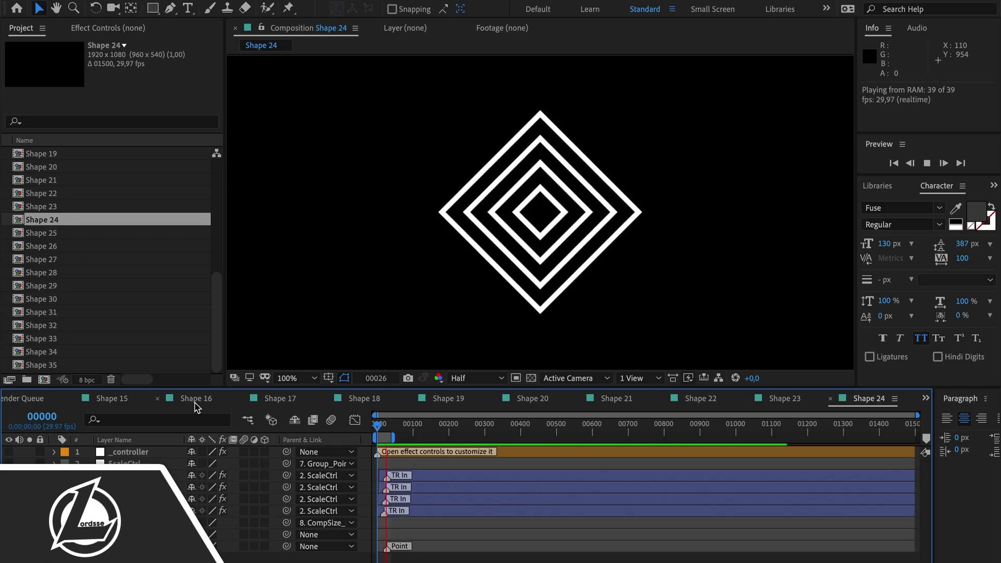
Step: Open Shape 25, then open and preview the Shape 26 and Shape 27 arrows
left_click(59, 233)
double_click(59, 233)
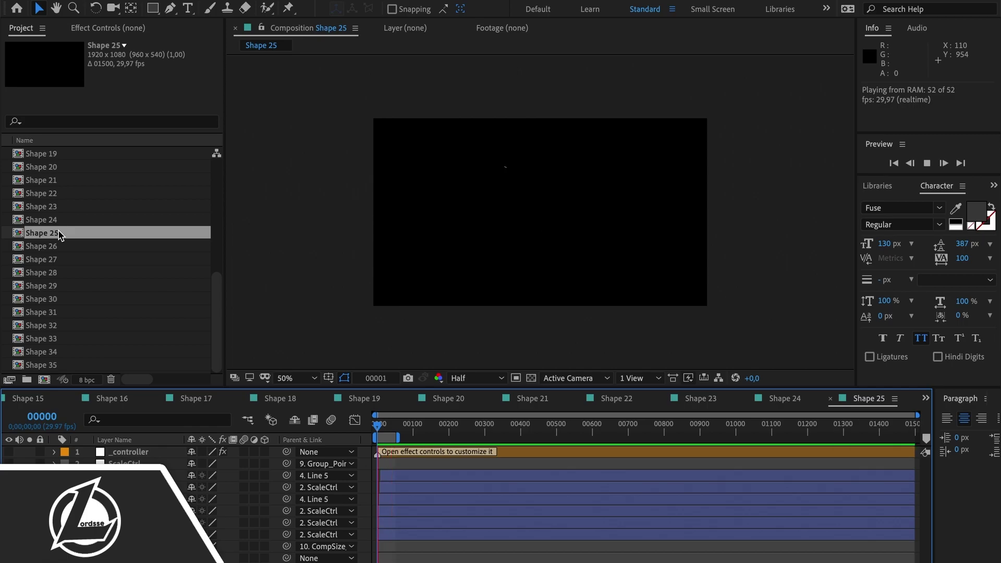
double_click(57, 246)
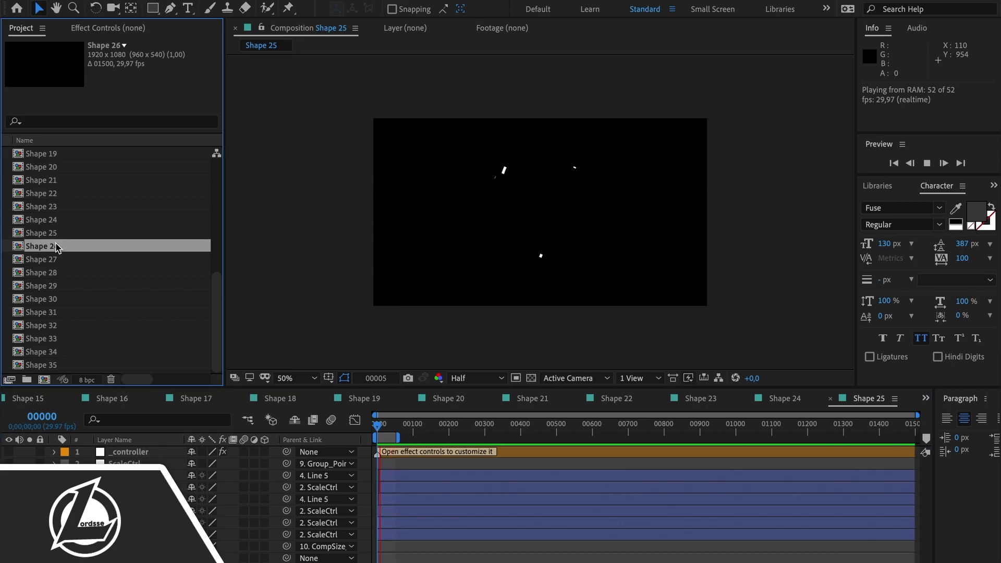
key("space")
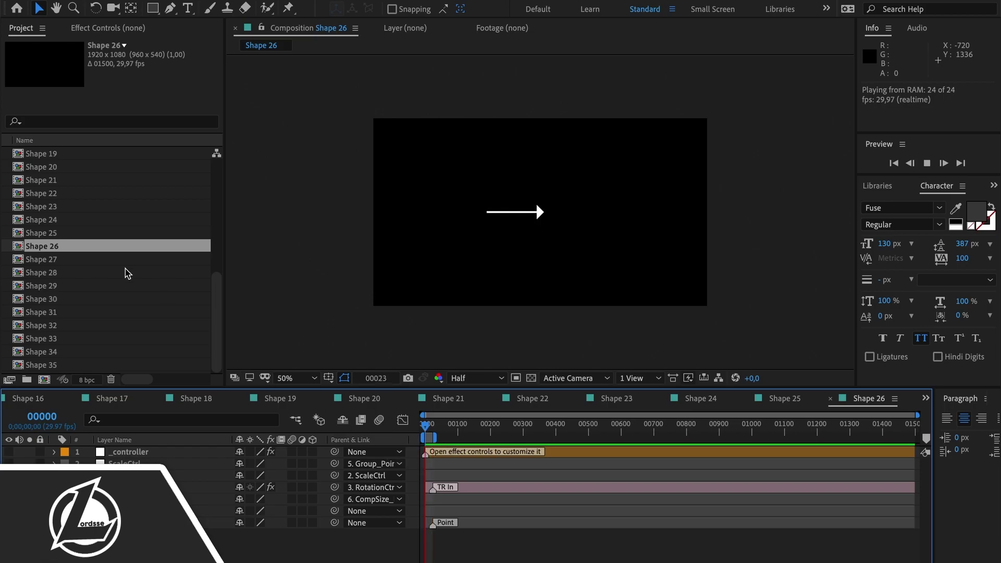
double_click(107, 259)
key("space")
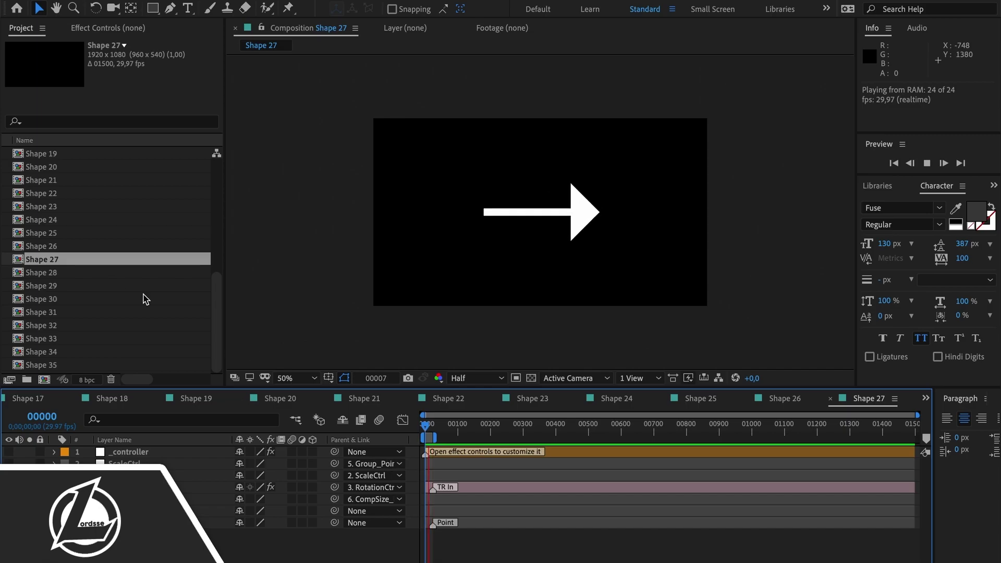
Step: Open Shape 28 and Shape 29, then open and preview Shape 30
double_click(107, 272)
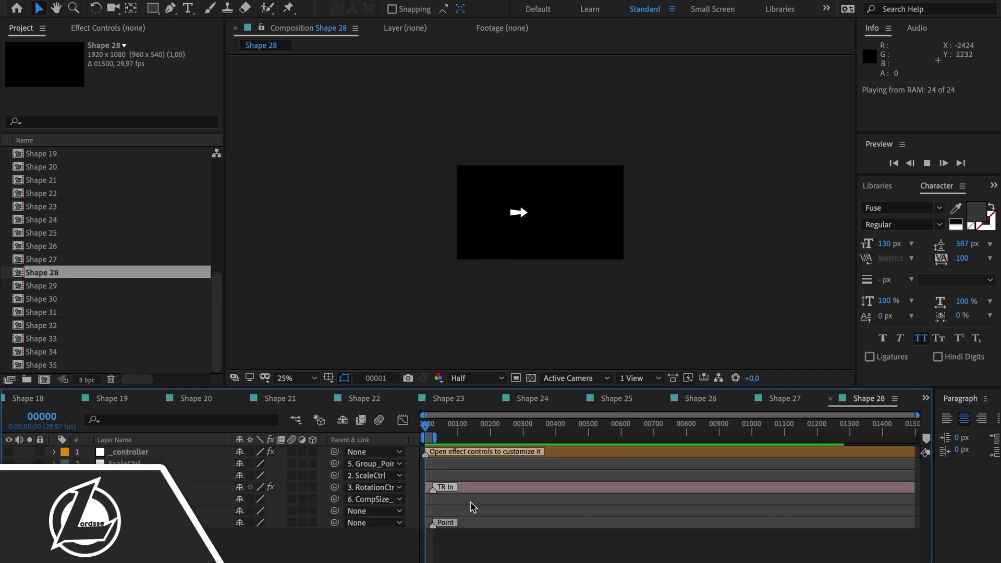
double_click(81, 286)
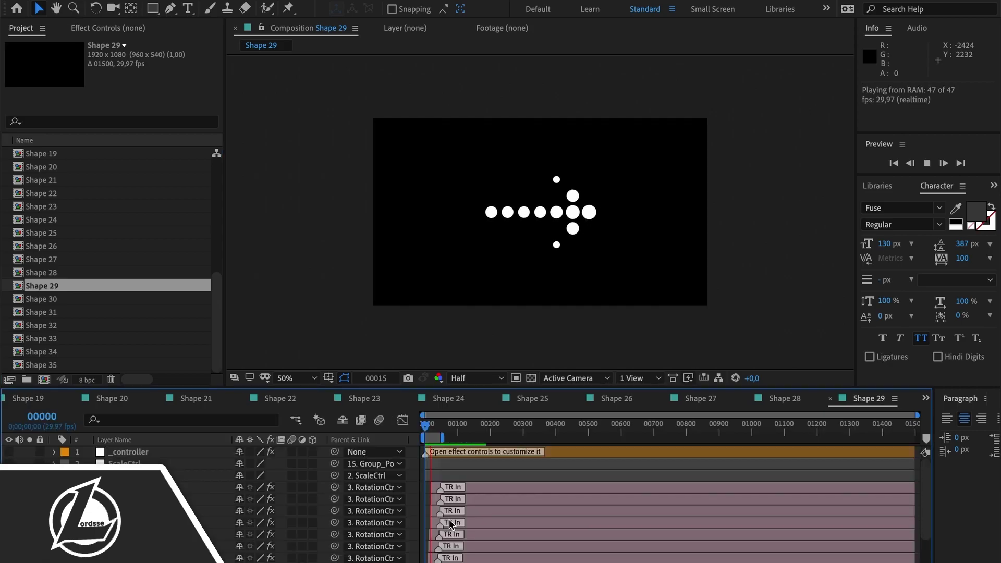
left_click(42, 299)
double_click(42, 300)
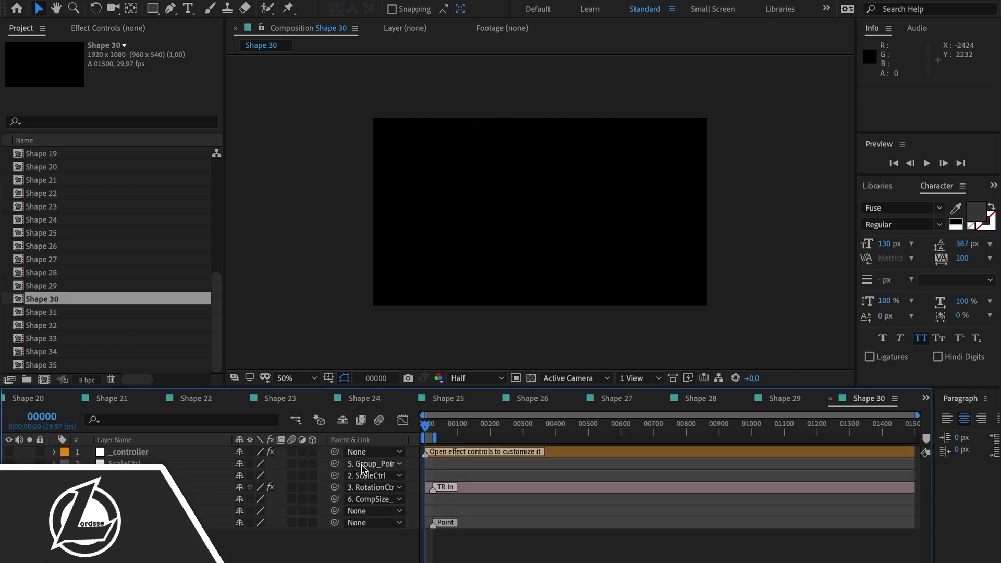
key("space")
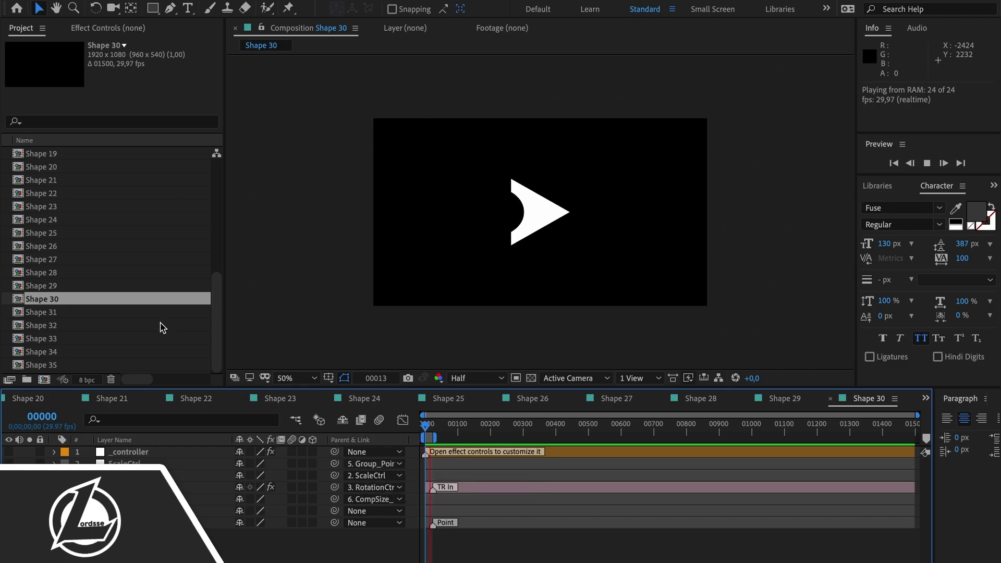
Step: Preview Shape 31's circle and open Shape 32 through Shape 35
left_click(147, 313)
double_click(148, 312)
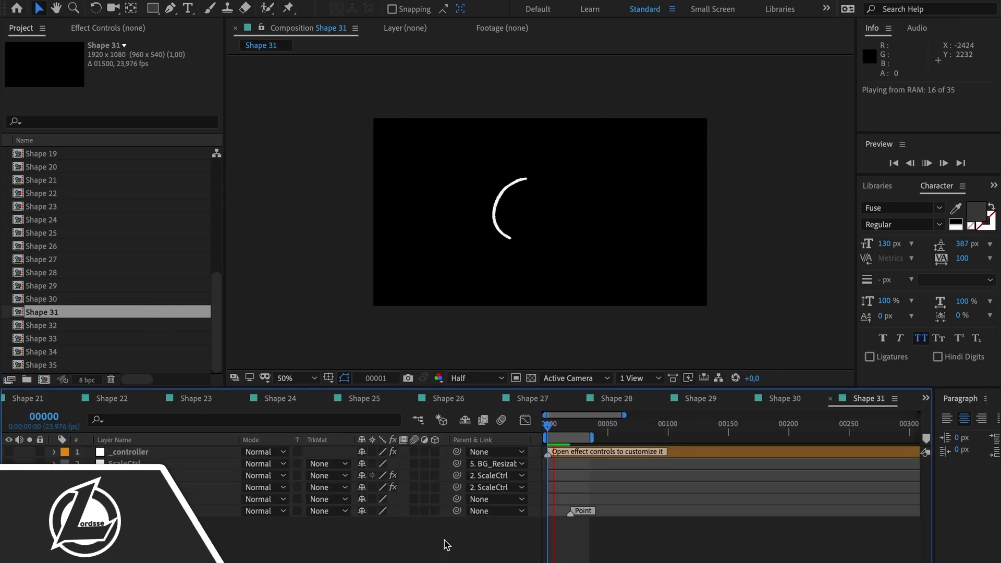
key("space")
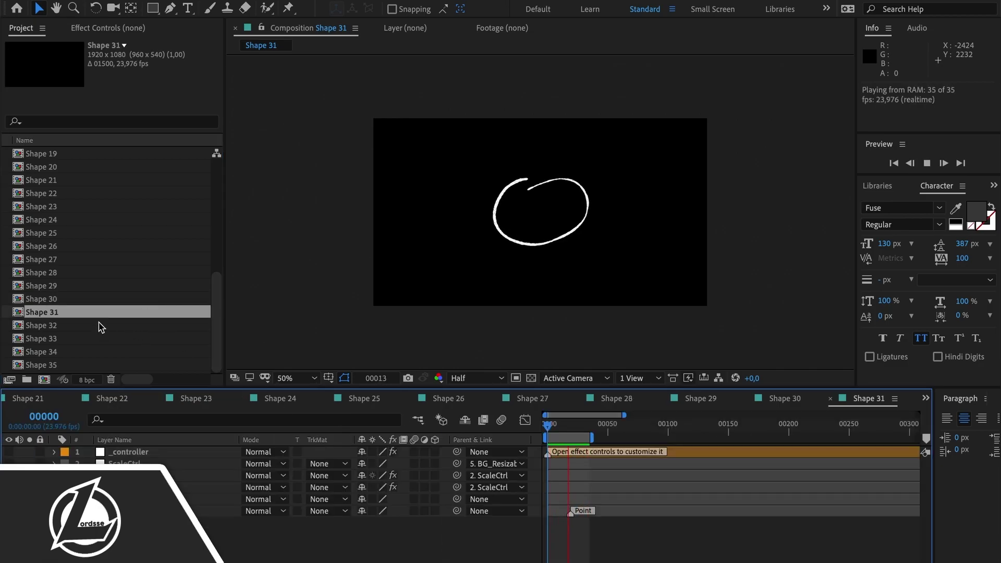
double_click(100, 326)
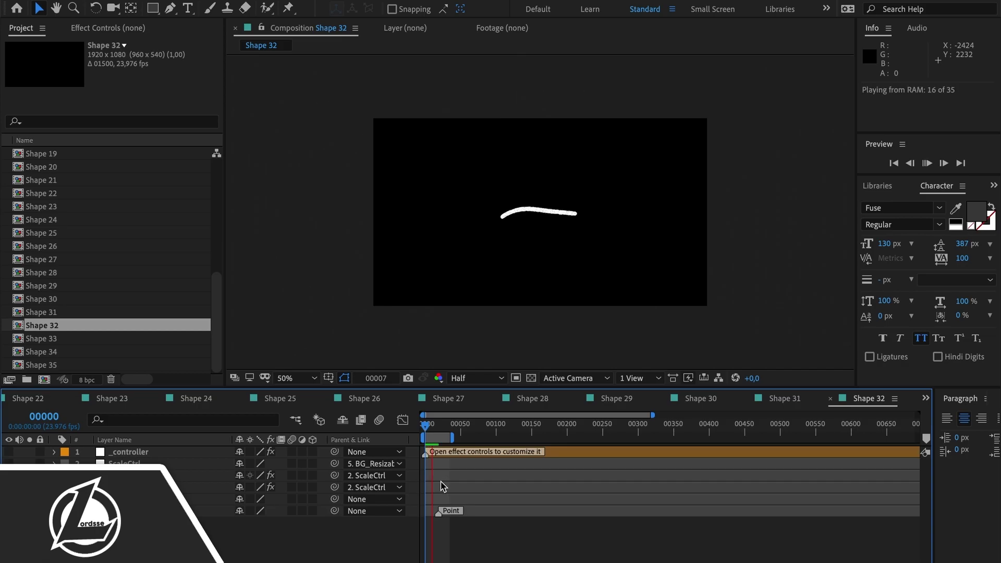
double_click(107, 338)
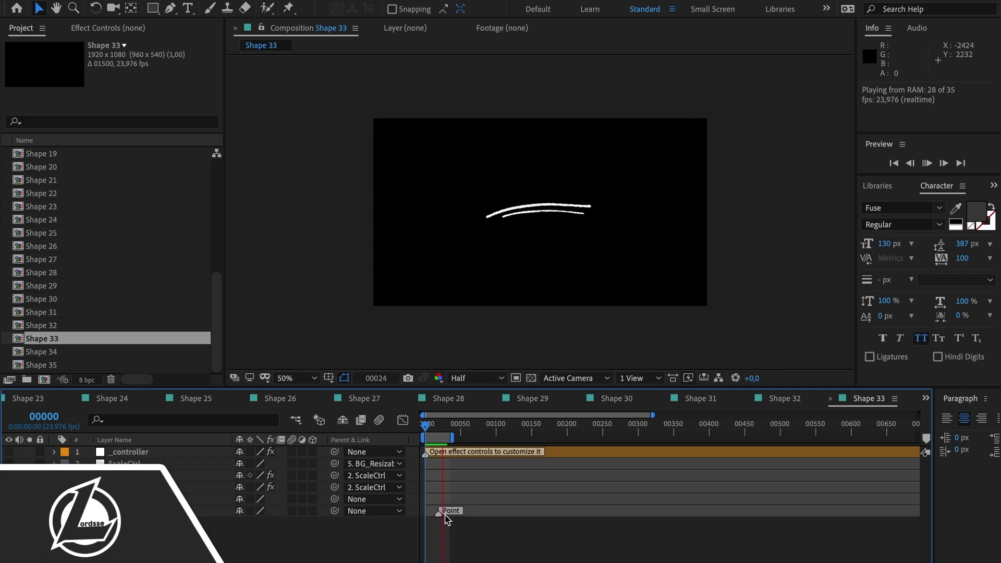
double_click(67, 351)
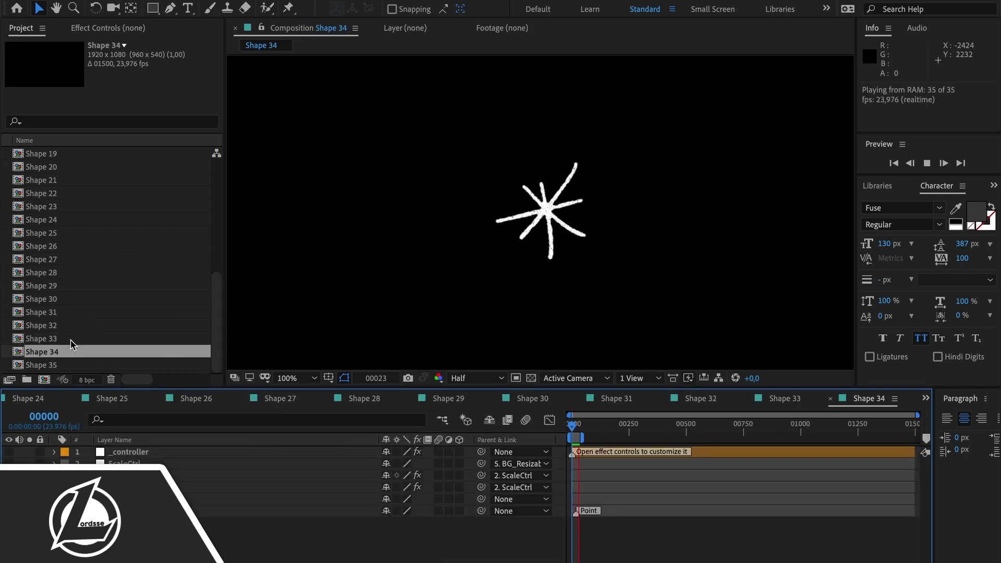
double_click(62, 365)
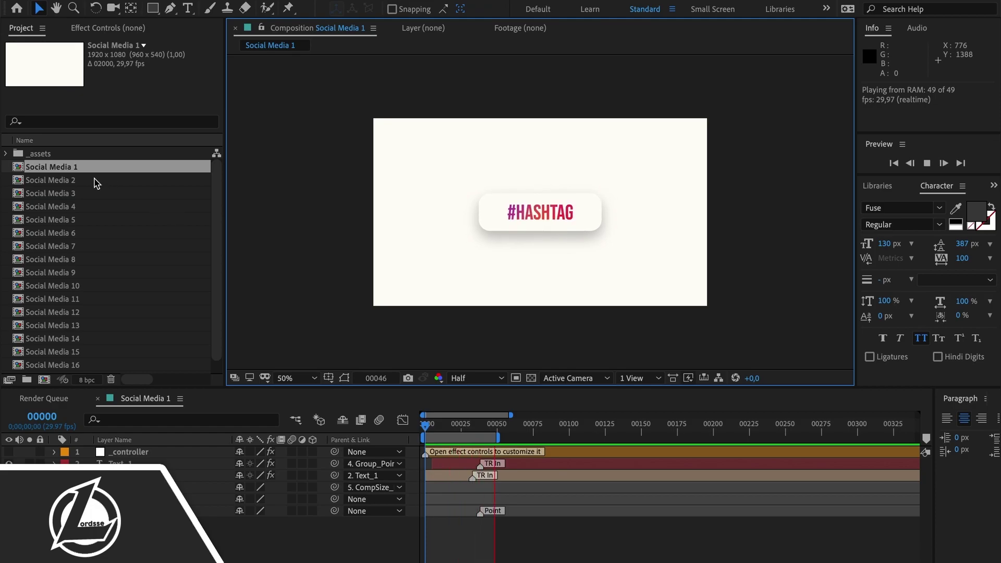
Step: Open and preview the Social Media 2 and Social Media 3 animations
double_click(57, 180)
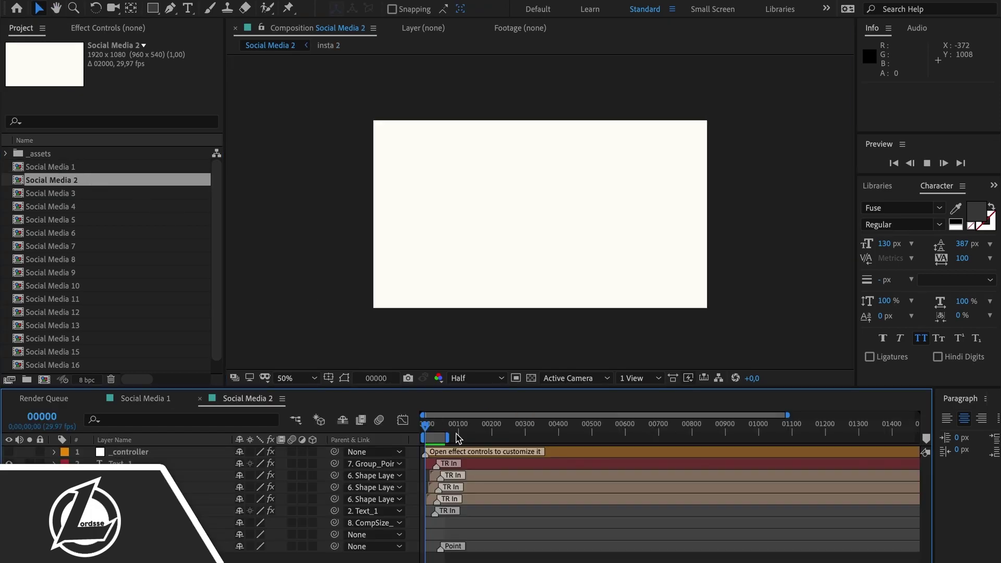
key("space")
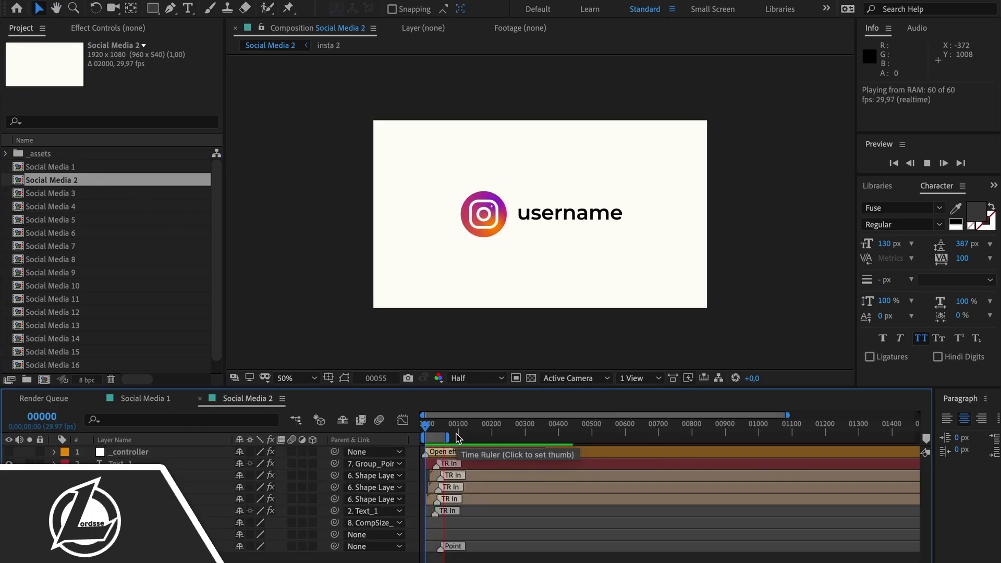
double_click(84, 192)
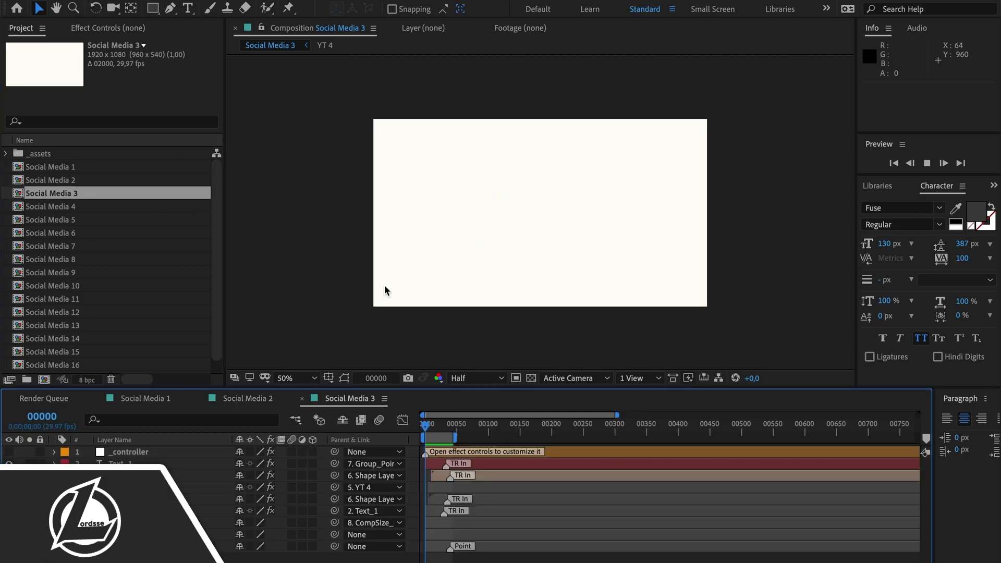
key("space")
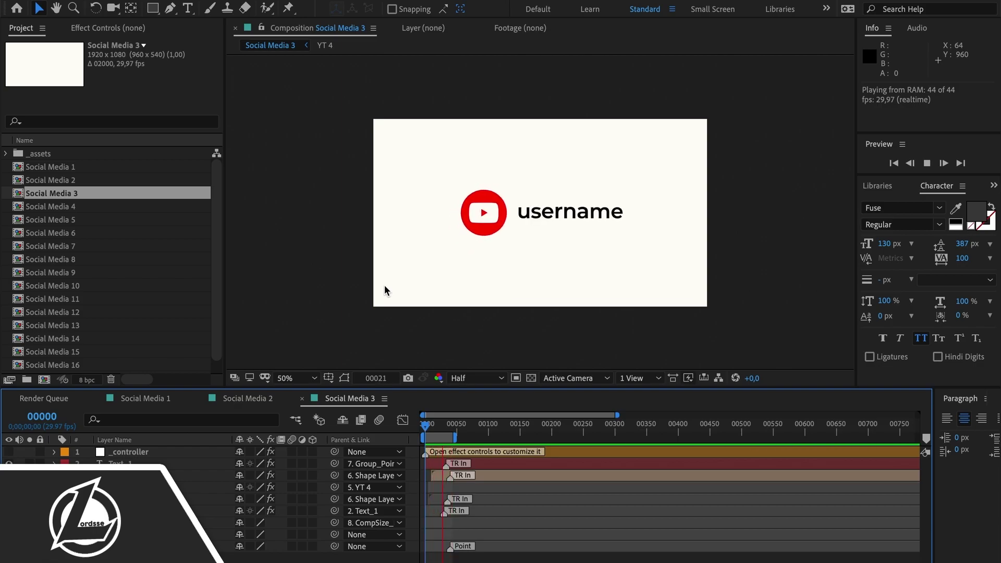
Step: Open Social Media 4 through 6, preview the subscribe animation, then open Social Media 7
double_click(87, 206)
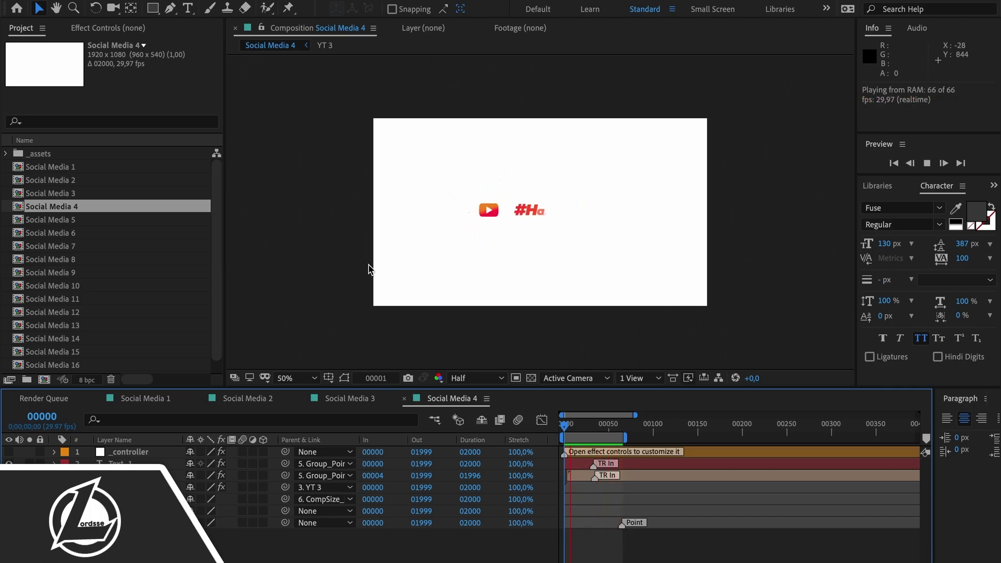
double_click(110, 219)
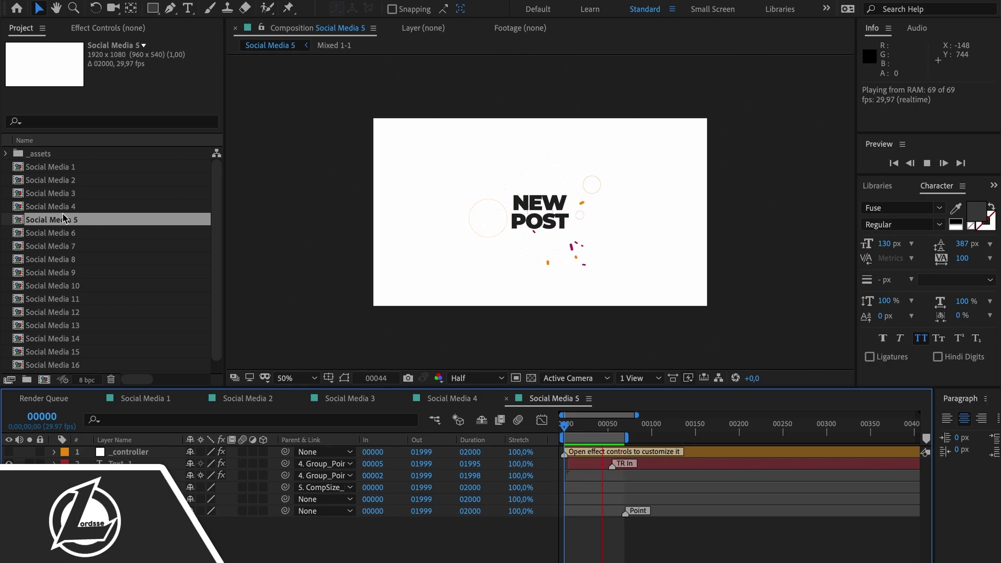
double_click(60, 233)
key("space")
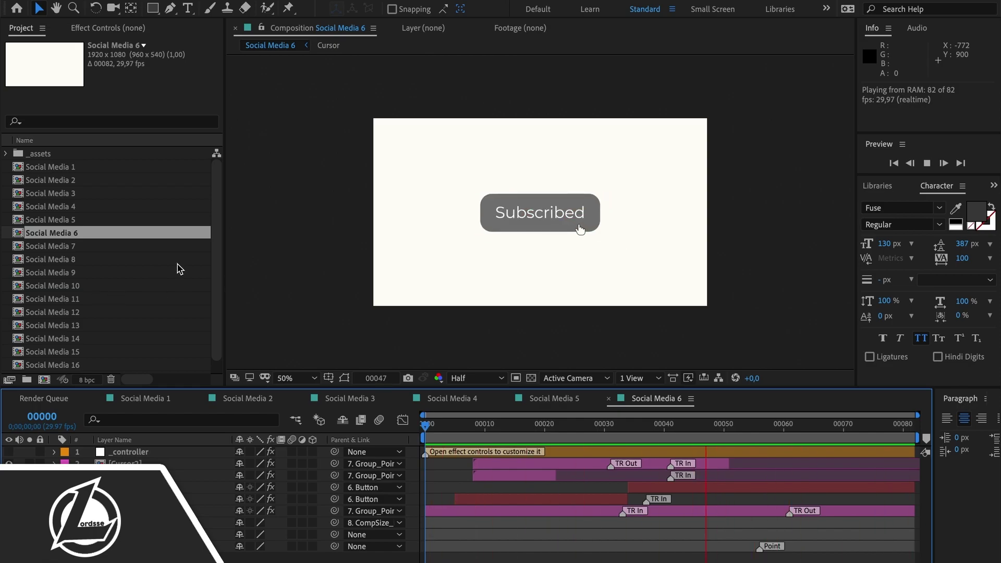
double_click(99, 247)
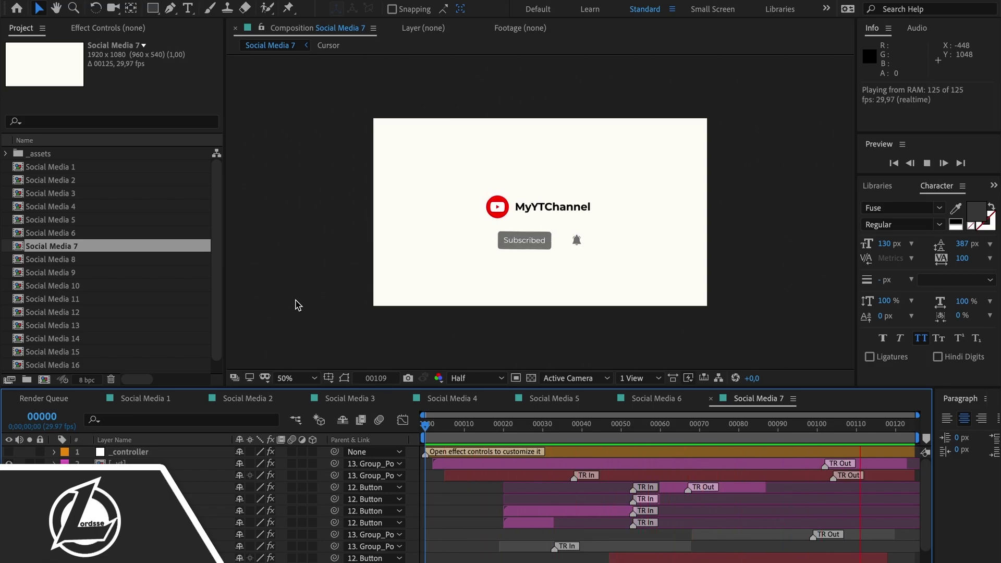
Step: Preview the Social Media 8 icon animation and fit the composition in view
double_click(145, 260)
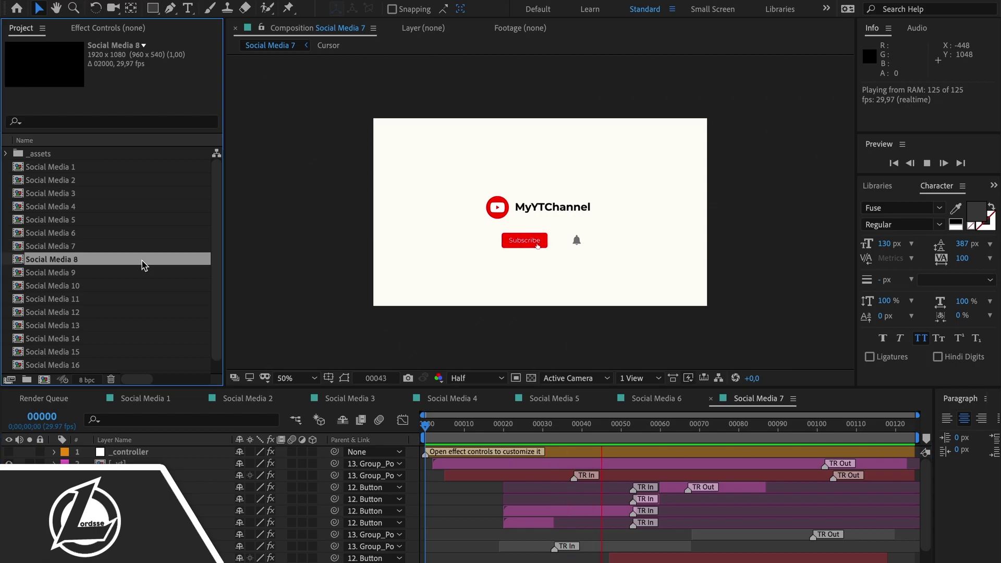
key("space")
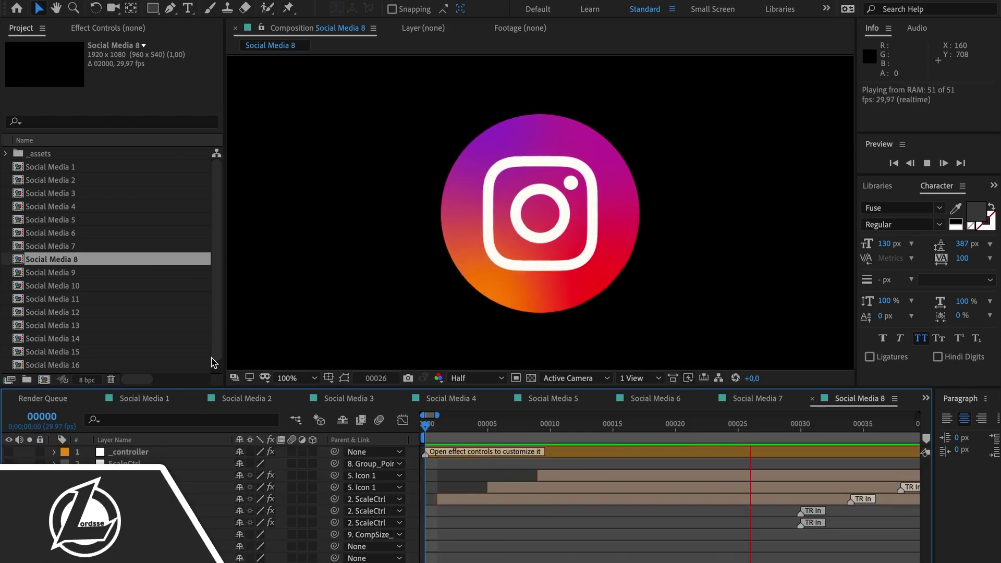
left_click(295, 378)
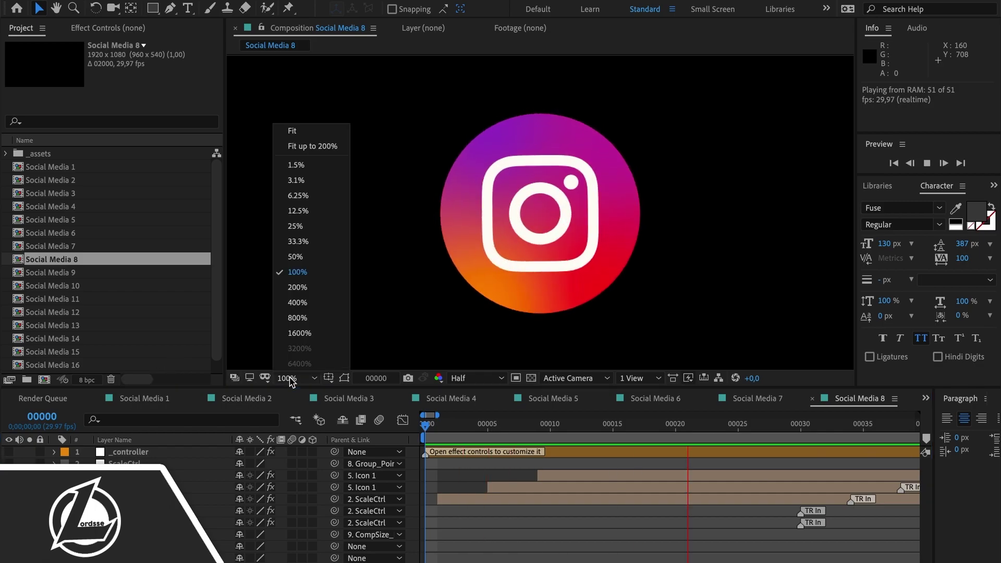
left_click(308, 144)
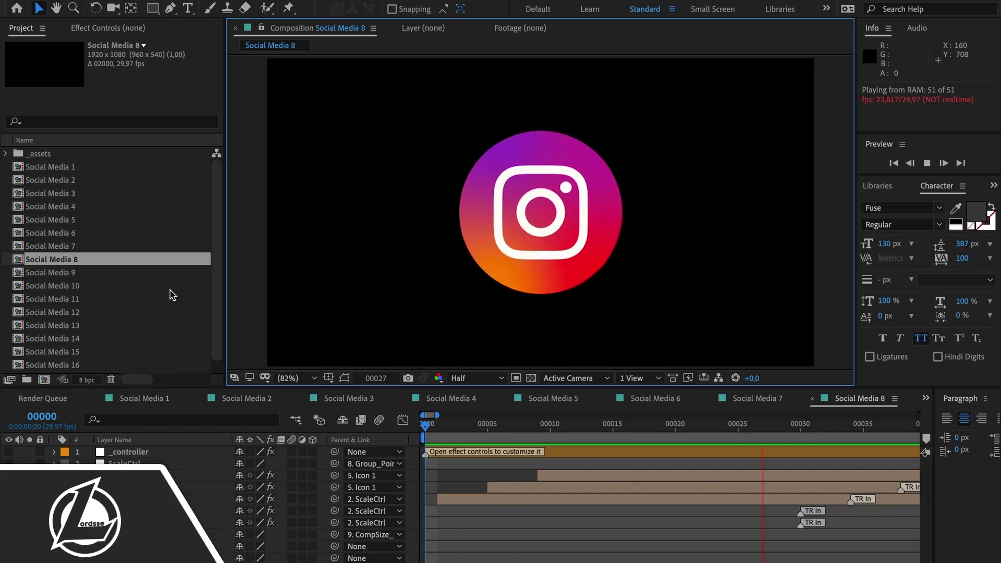
Step: Open Social Media 9 and Social Media 10 at Fit magnification and preview both
double_click(54, 274)
key("space")
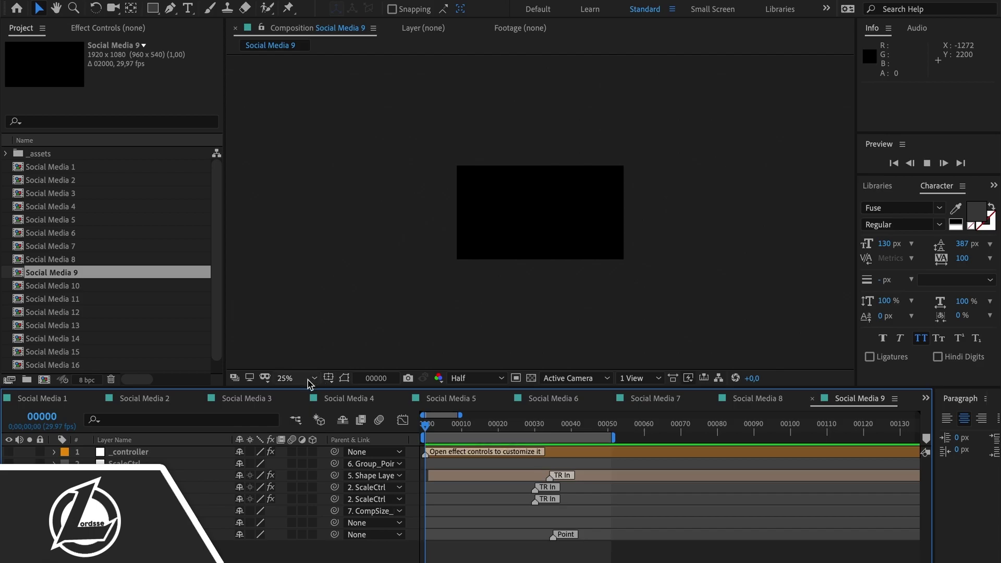
left_click(307, 378)
left_click(310, 145)
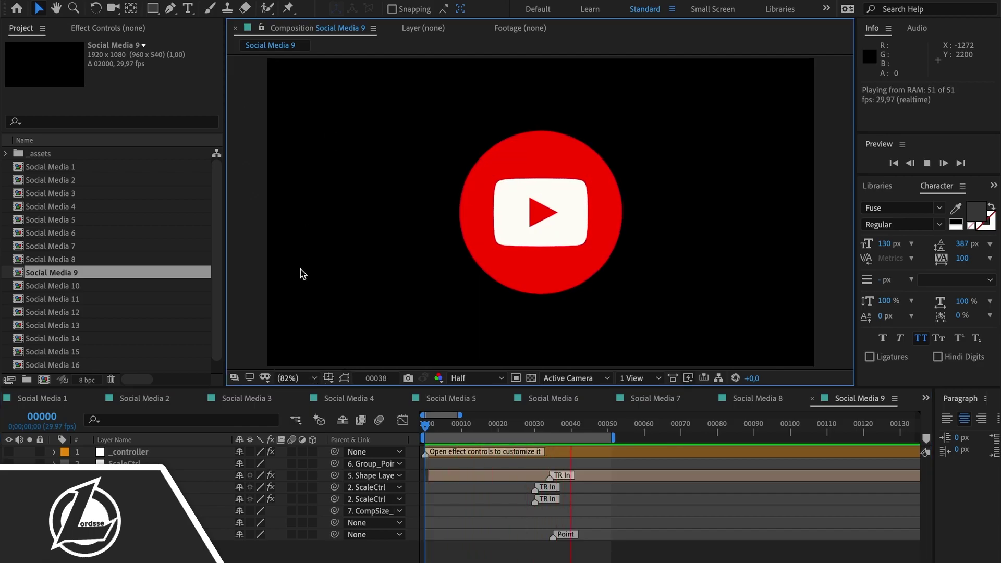
double_click(72, 286)
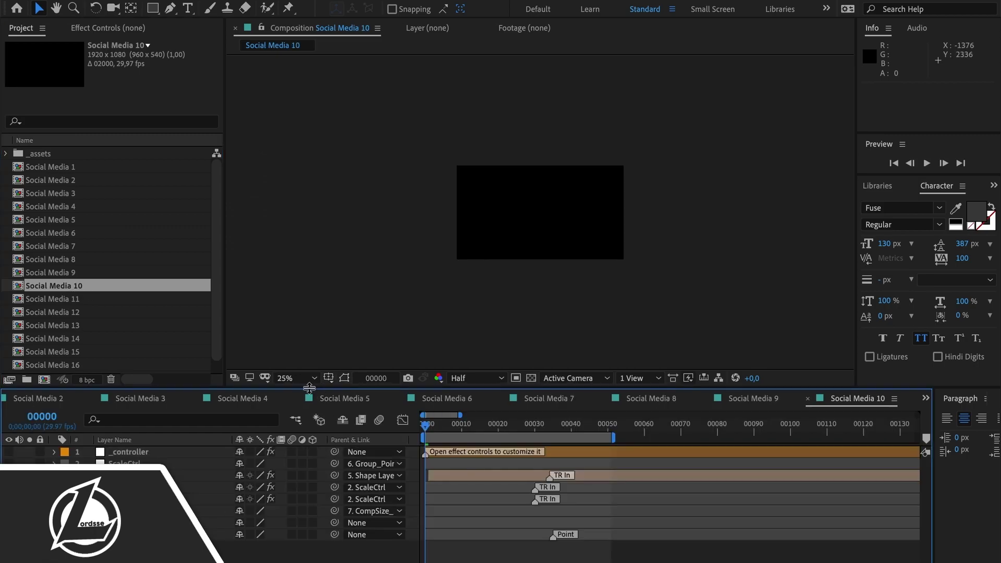
left_click(310, 377)
left_click(320, 133)
key("space")
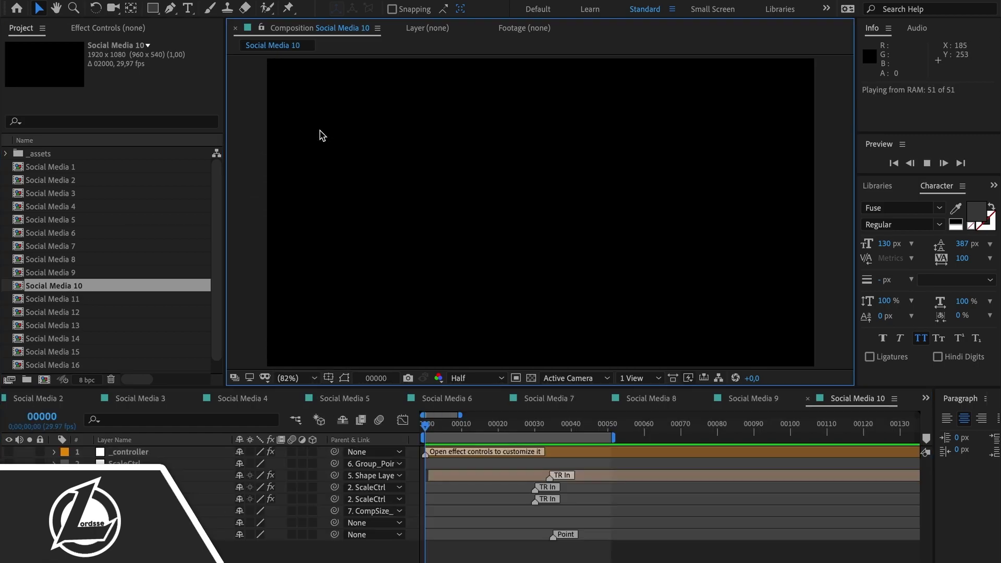
Step: Preview Social Media 11's WhatsApp icon and Social Media 12's Behance icon at Fit
double_click(73, 299)
left_click(281, 377)
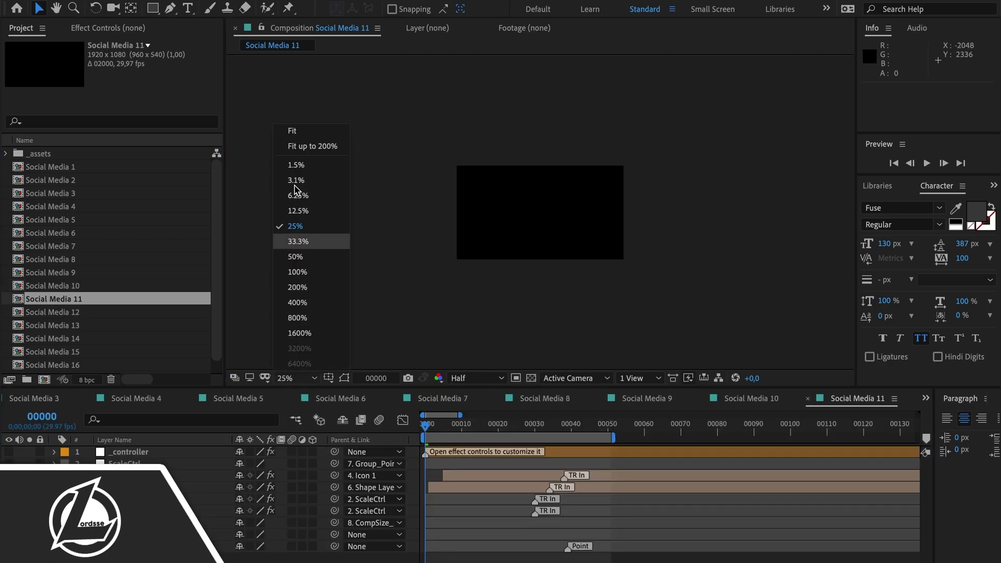
left_click(302, 132)
key("space")
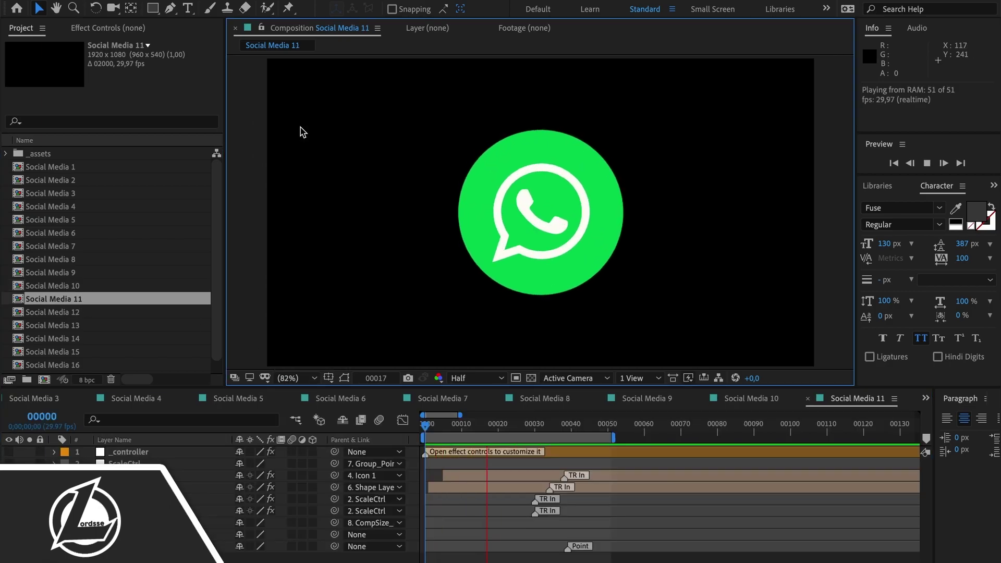
double_click(78, 311)
left_click(285, 377)
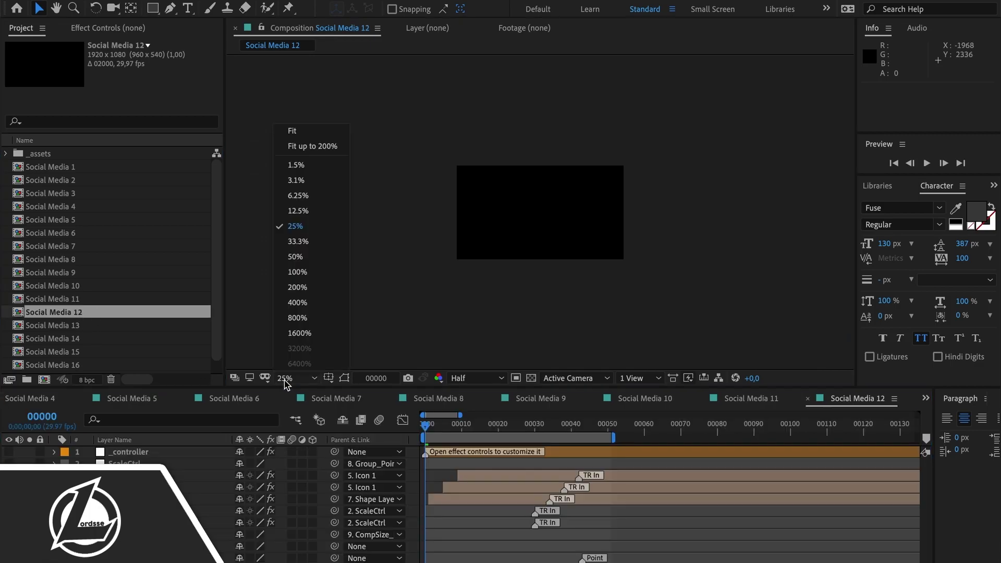
left_click(287, 131)
key("space")
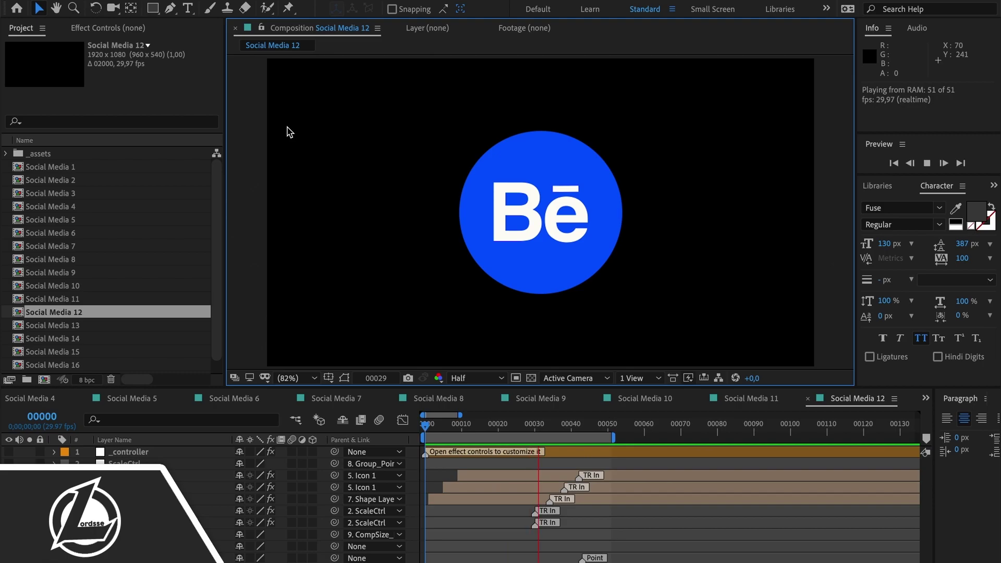
Step: Open Social Media 13 at Fit and preview its stacked arrows animation
scroll(155, 316, "down", 1)
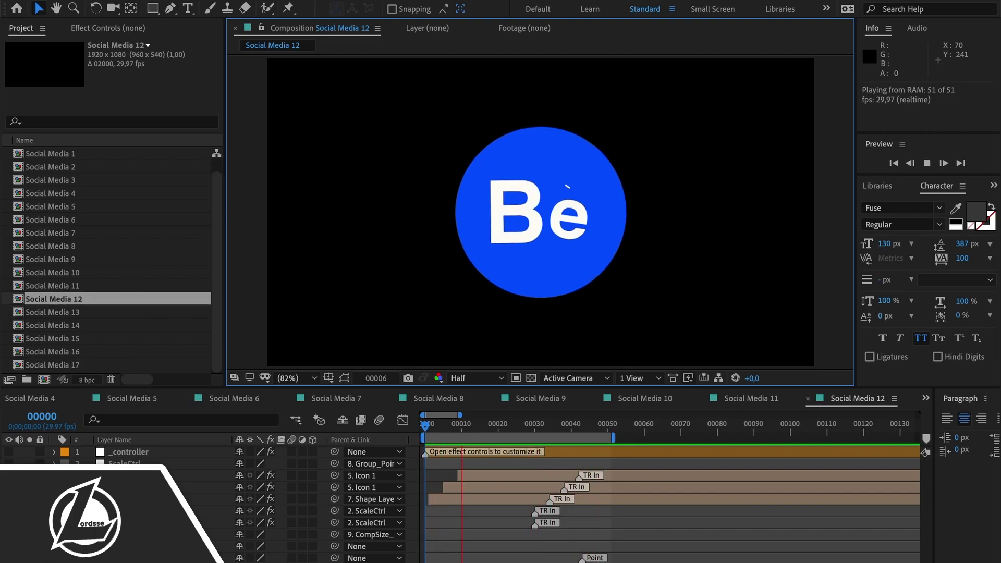
double_click(116, 312)
left_click(290, 377)
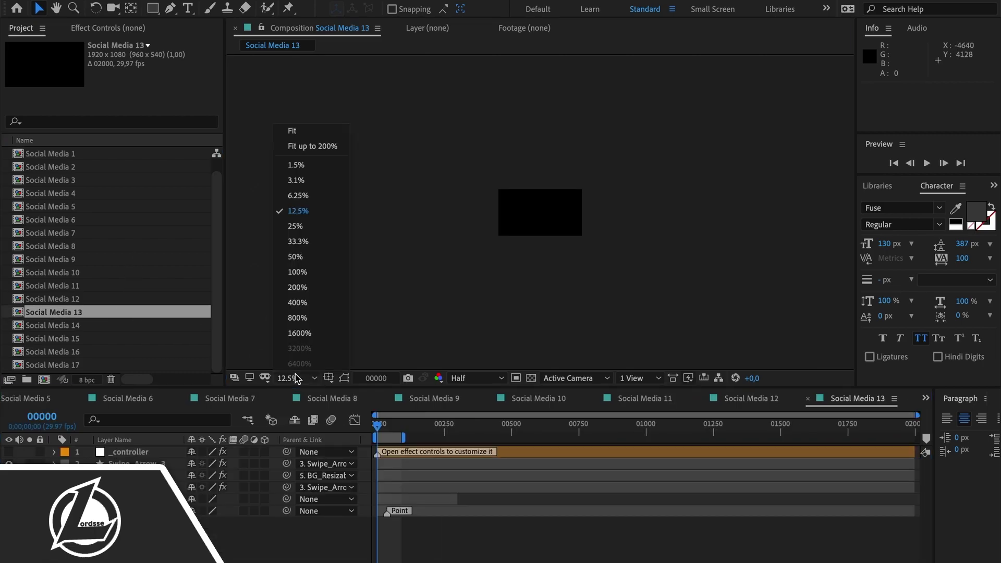
left_click(292, 128)
key("space")
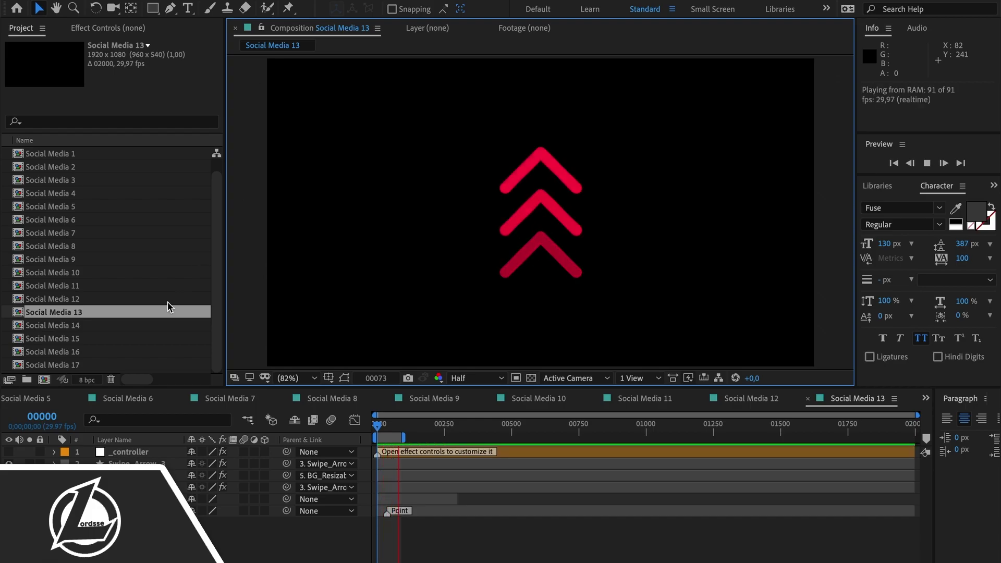
Step: Preview Social Media 14's swipe-up button, fit Social Media 15, then open Social Media 16
left_click(103, 330)
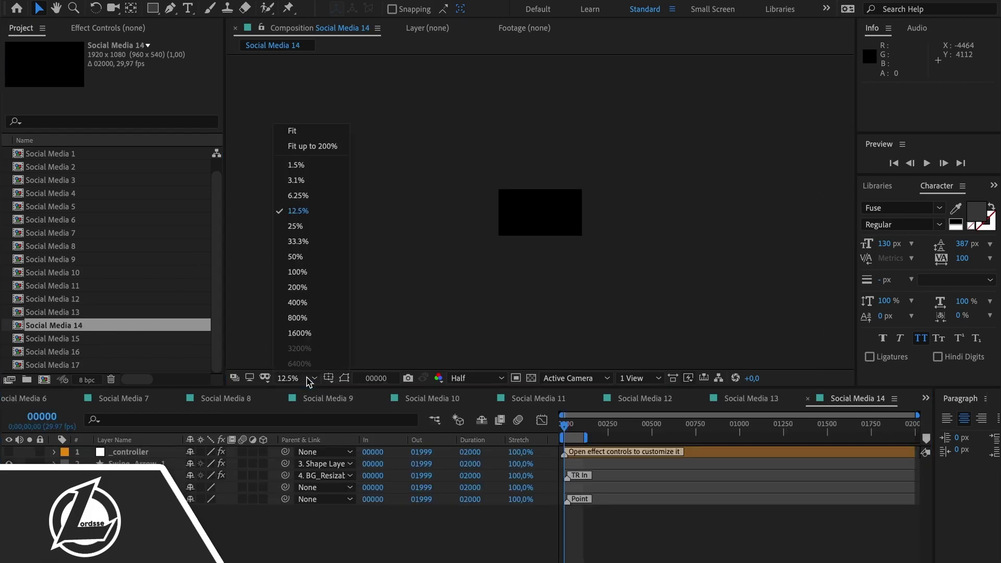
left_click(334, 130)
key("space")
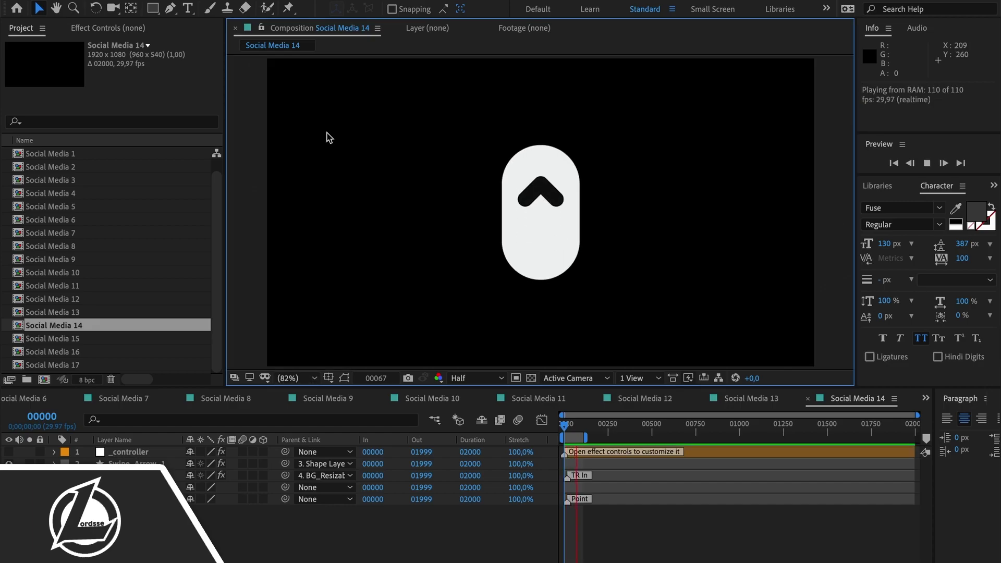
double_click(83, 339)
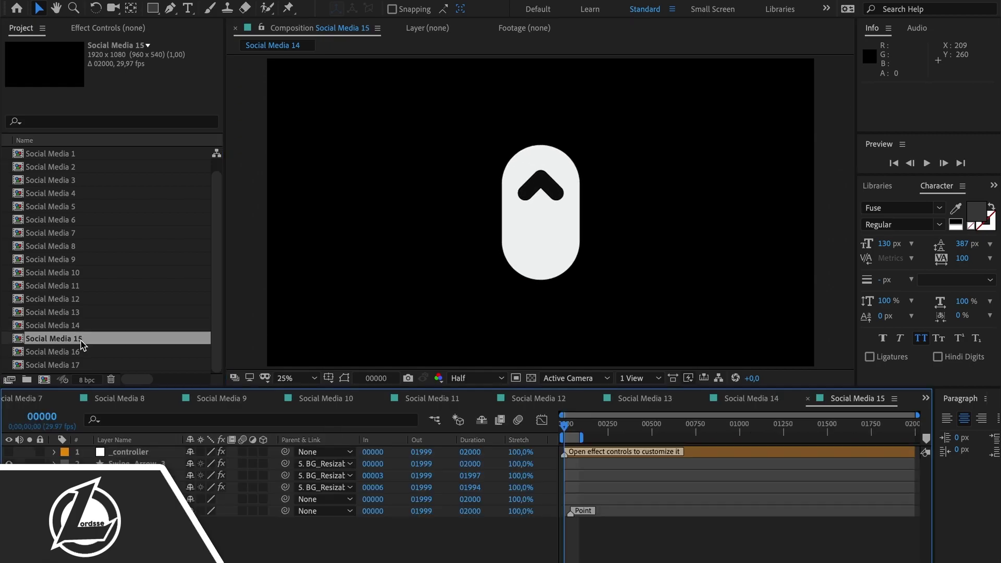
left_click(307, 131)
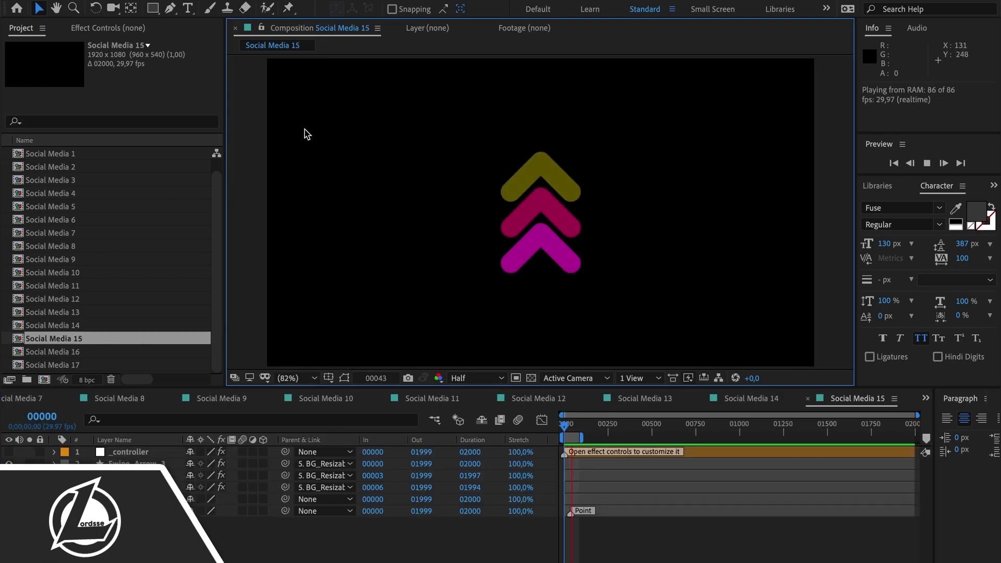
double_click(68, 353)
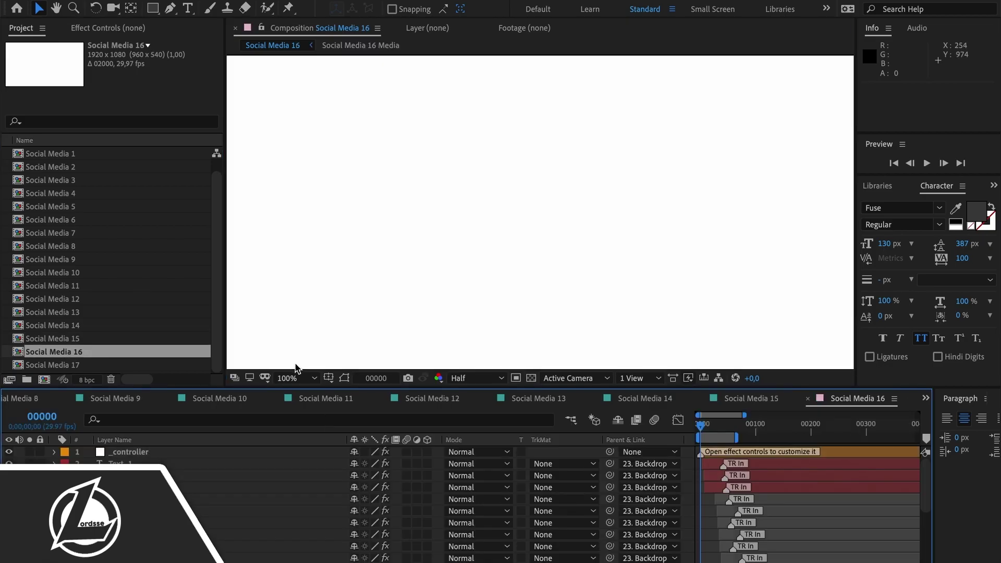
Step: Preview Social Media 16's page card at 100% magnification
left_click(295, 378)
left_click(290, 270)
key("space")
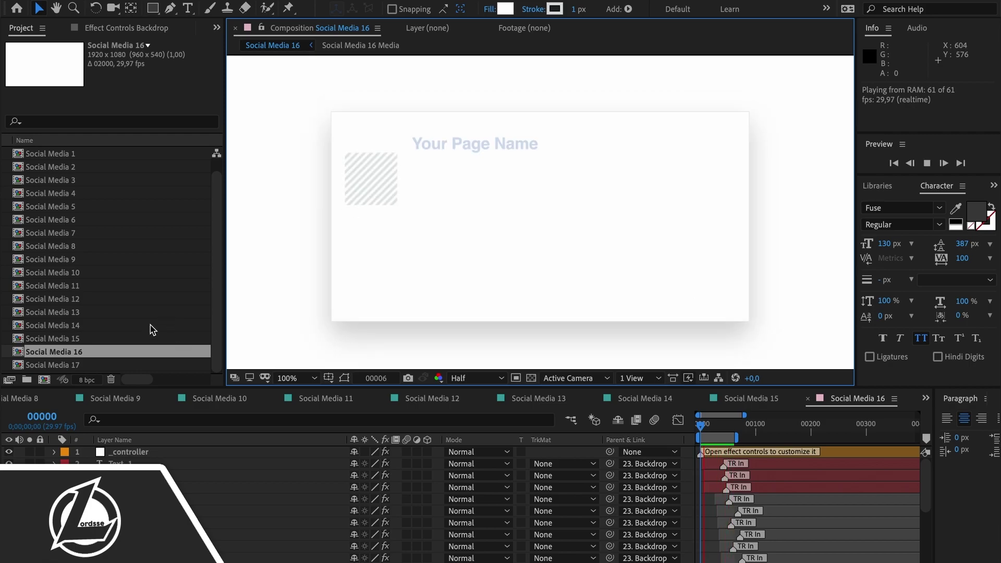
Step: Open Social Media 17, preview it and fit the whole Instagram mockup in view
double_click(79, 365)
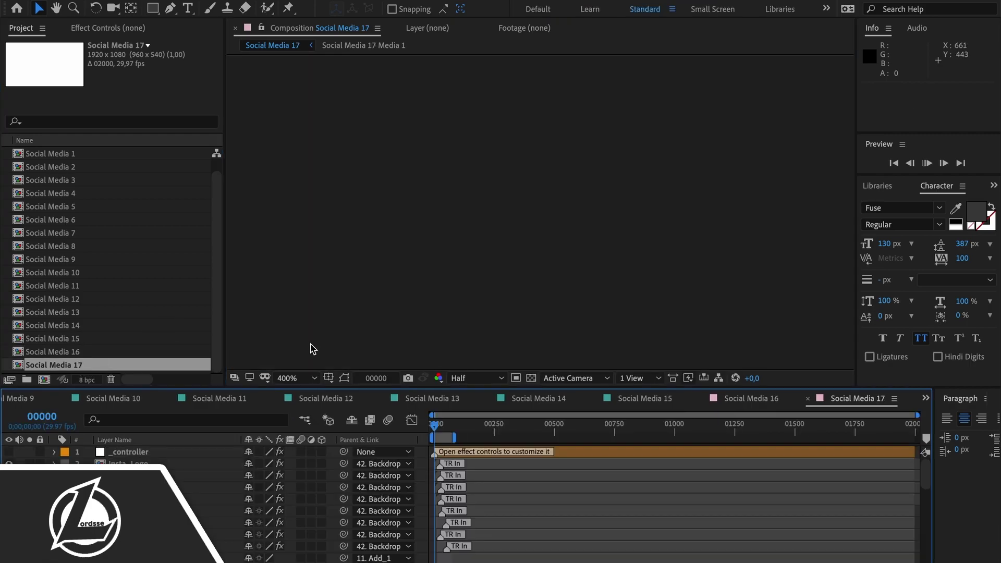
key("space")
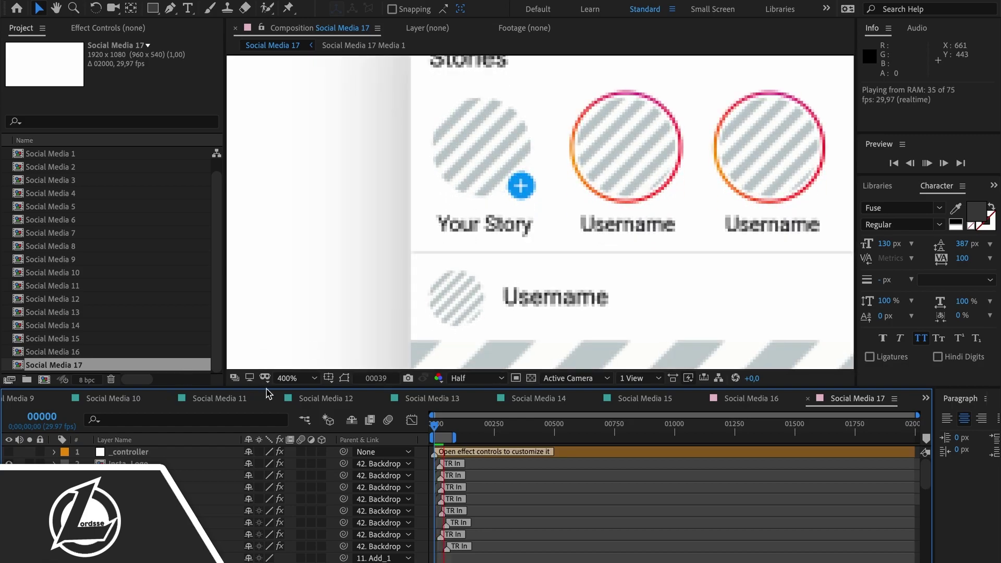
left_click(295, 378)
left_click(320, 133)
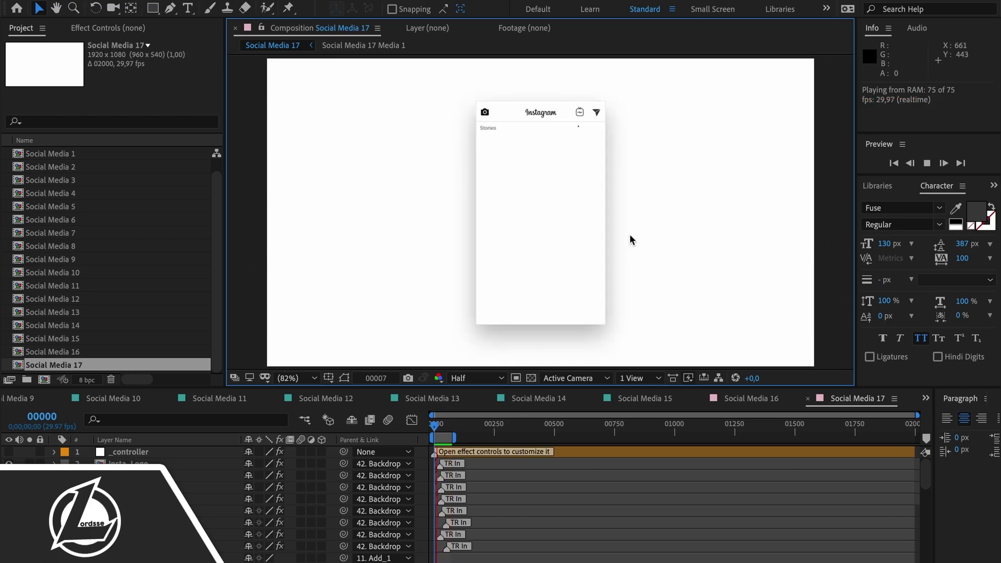
scroll(150, 287, "up", 1)
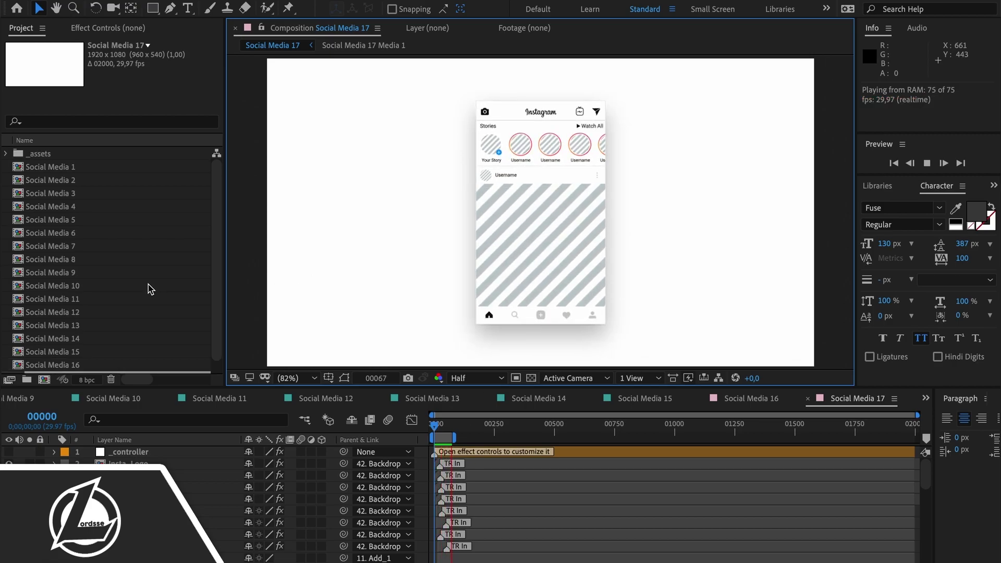
scroll(150, 290, "down", 1)
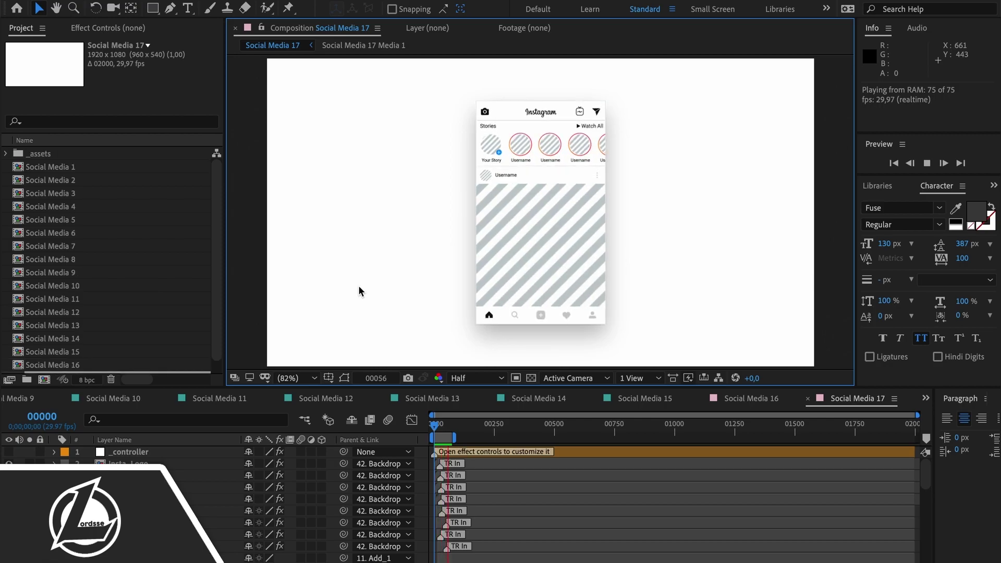